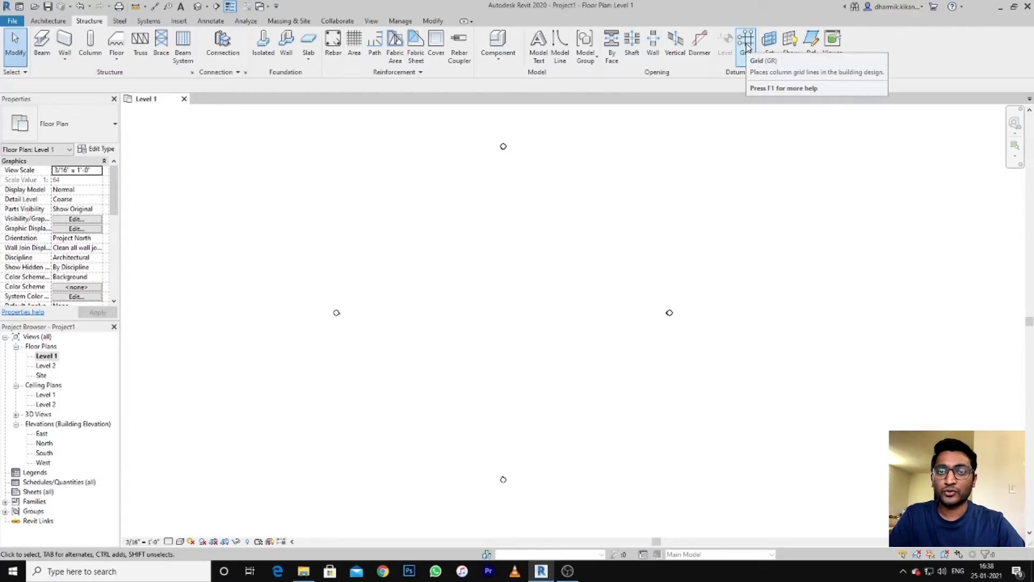
Draw the first vertical grid line upward in the western part of the area between the elevation markers on Level 1.
{"action": "left_click", "coordinate": [210, 21]}
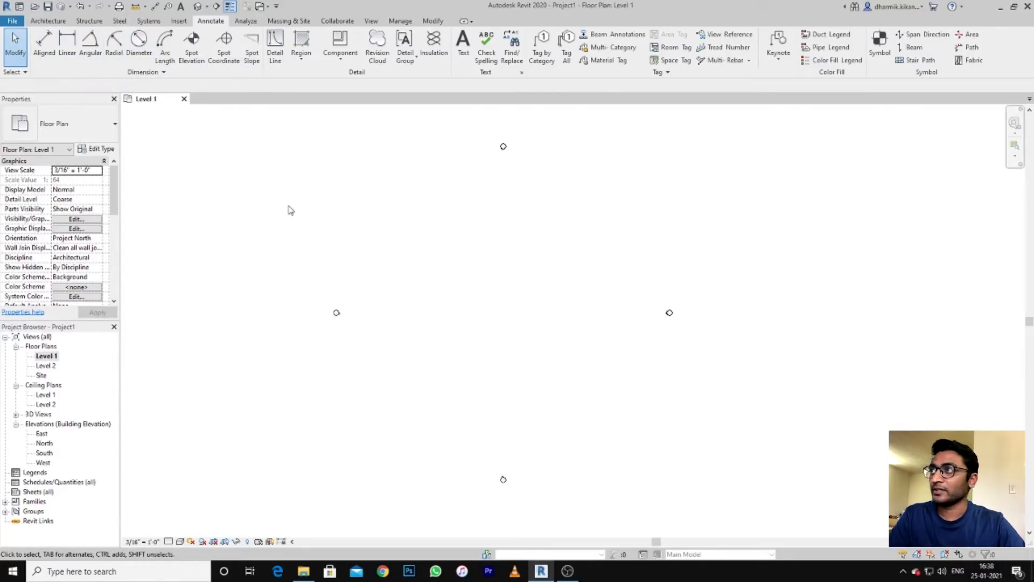
{"action": "left_click", "coordinate": [85, 22]}
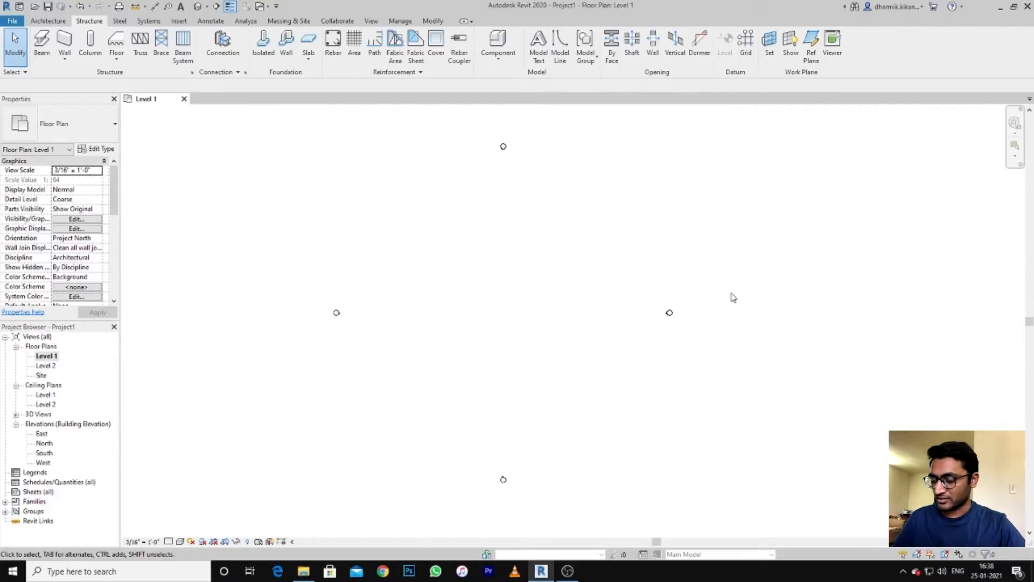
{"action": "key", "text": "g"}
{"action": "key", "text": "r"}
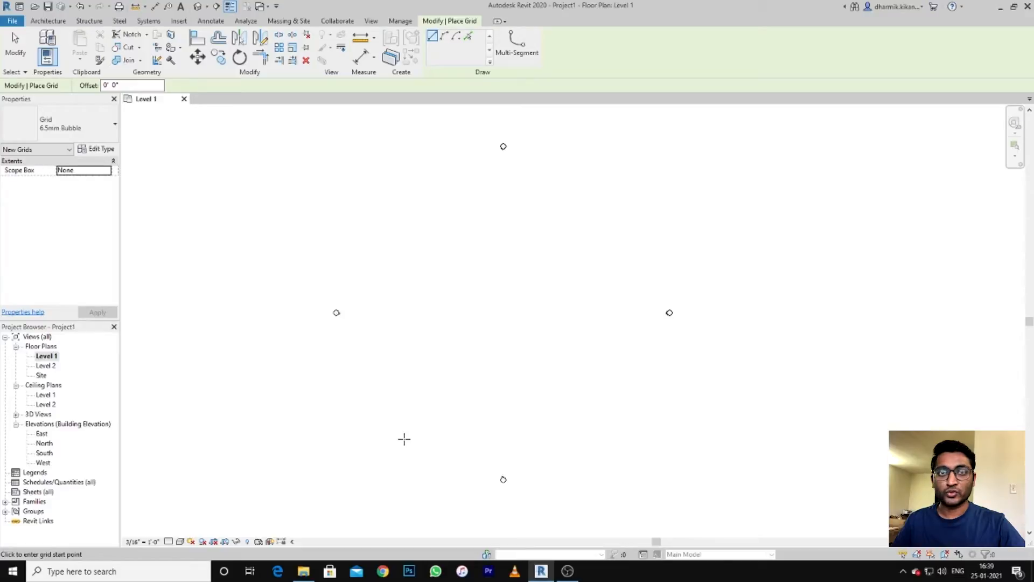
{"action": "left_click", "coordinate": [404, 439]}
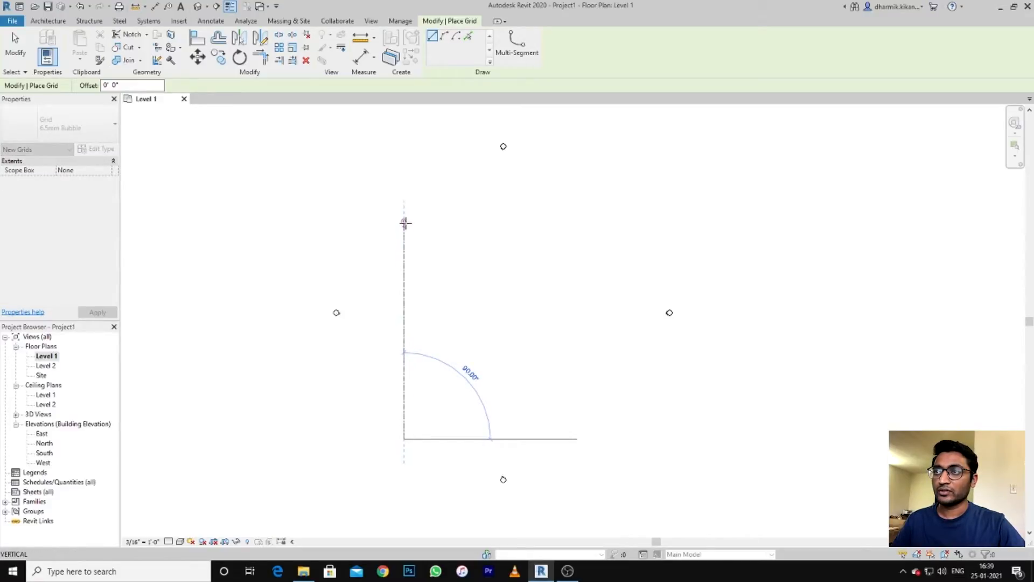
{"action": "left_click", "coordinate": [404, 203]}
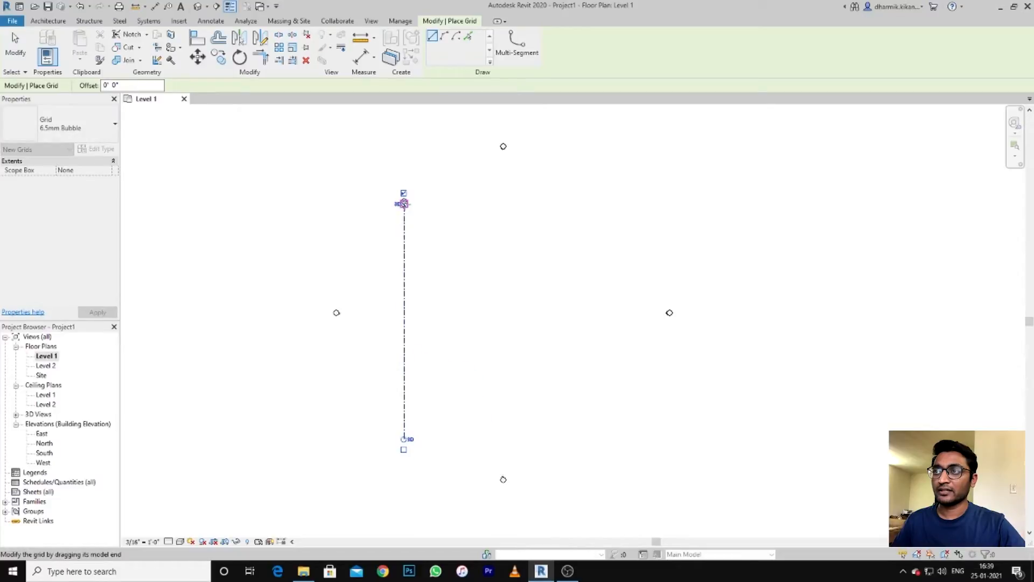
{"action": "scroll", "coordinate": [415, 226], "scroll_direction": "up", "scroll_amount": 5}
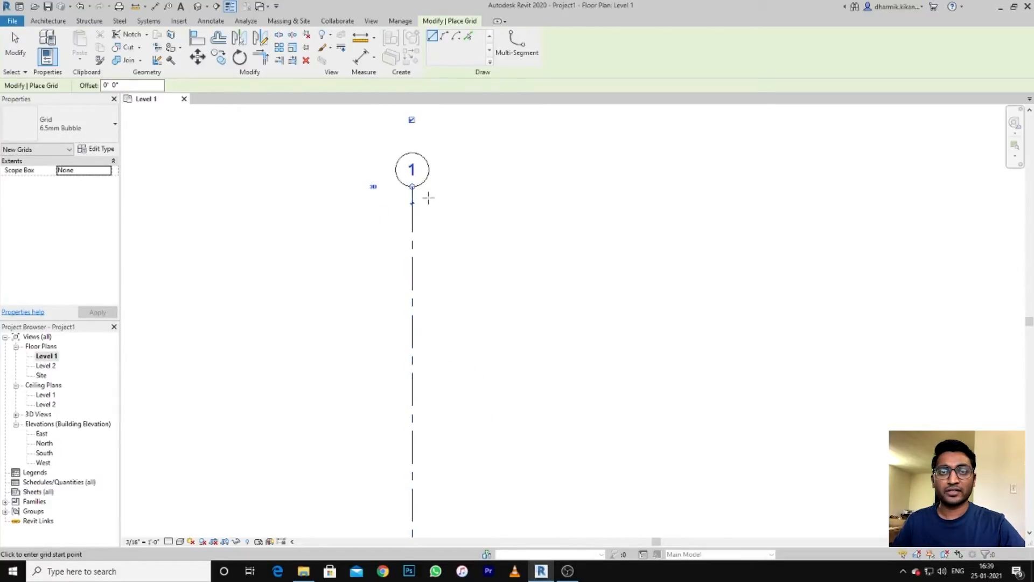
{"action": "scroll", "coordinate": [445, 246], "scroll_direction": "down", "scroll_amount": 5}
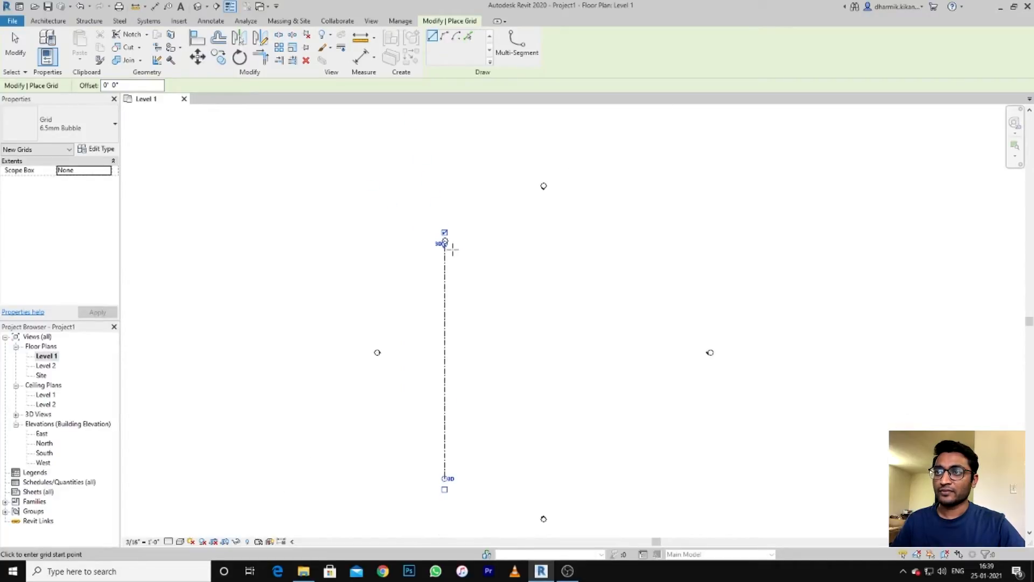
Draw two more vertical grid lines east of the first, about 27'-0" and 23'-6" apart, with their ends aligned to it.
{"action": "scroll", "coordinate": [485, 342], "scroll_direction": "up", "scroll_amount": 3}
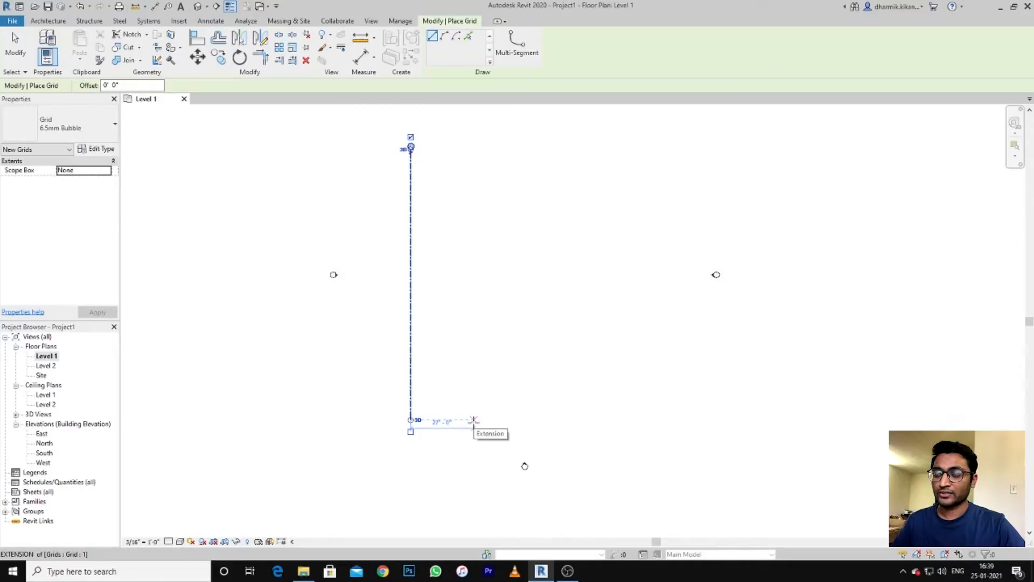
{"action": "left_click", "coordinate": [473, 419]}
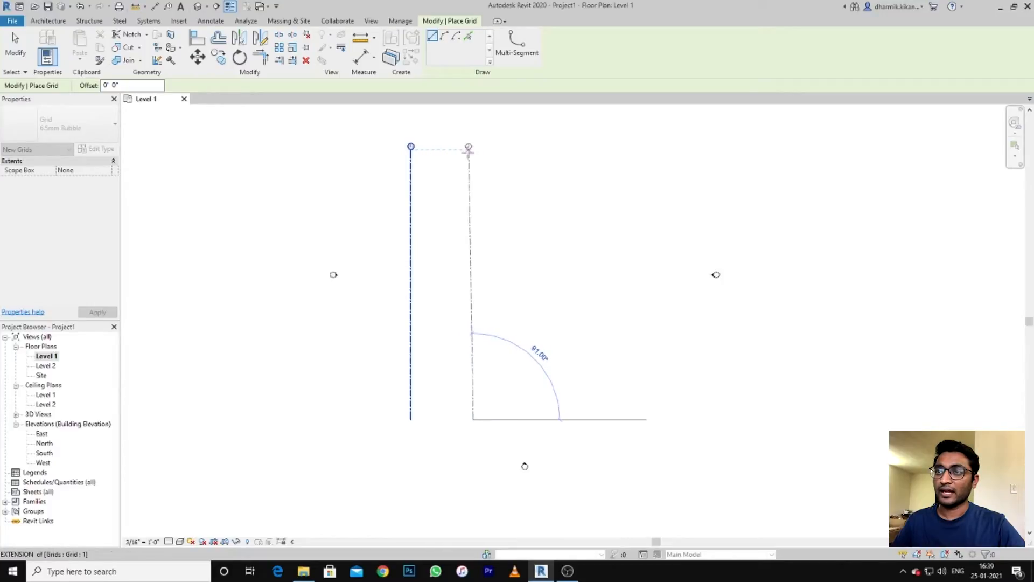
{"action": "left_click", "coordinate": [473, 148]}
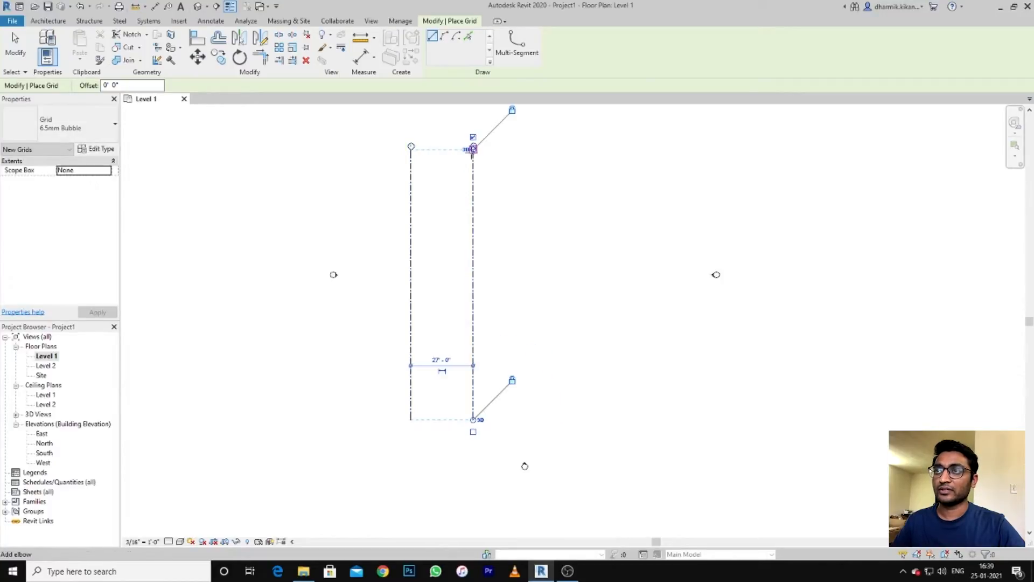
{"action": "left_click", "coordinate": [528, 420]}
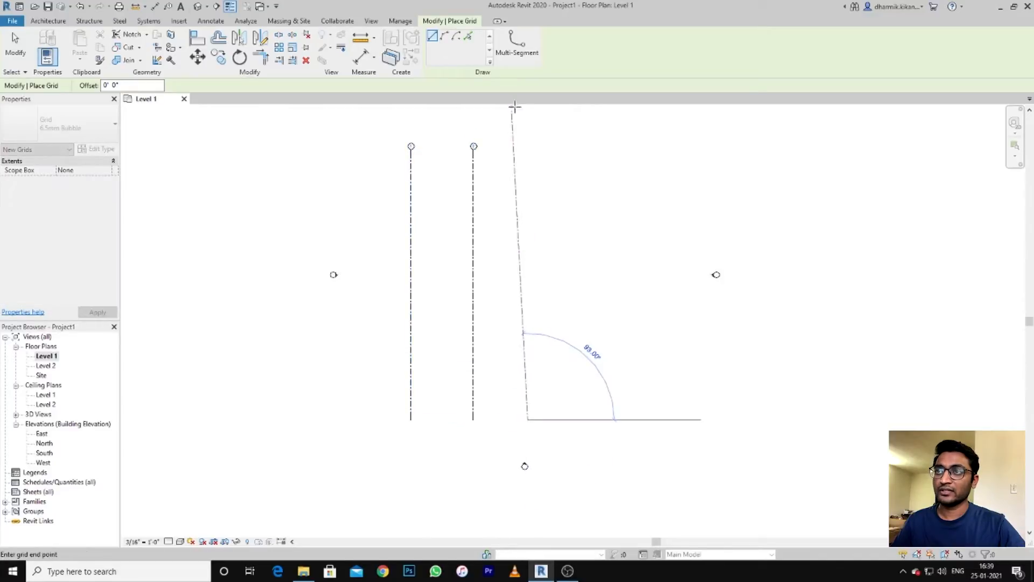
{"action": "left_click", "coordinate": [527, 146]}
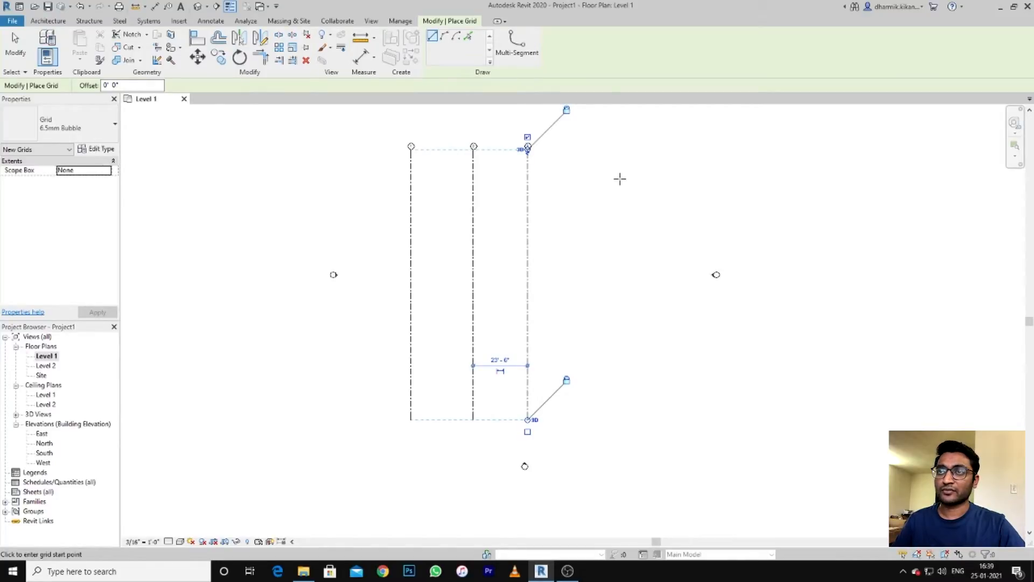
Draw four horizontal grid lines from east to west across the verticals, the upper two about 27'-0" apart and the lower two about 21'-0".
{"action": "left_click", "coordinate": [593, 174]}
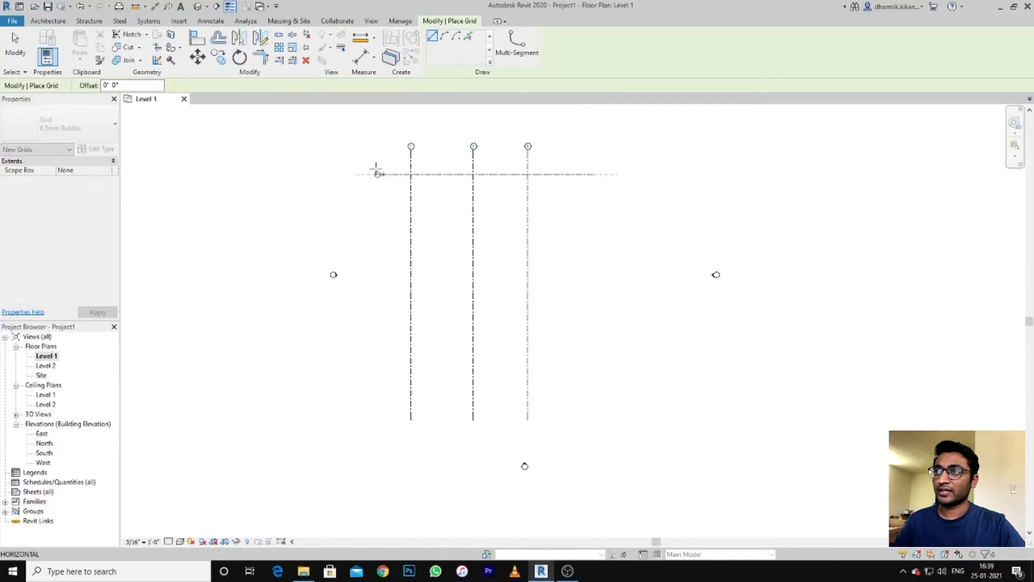
{"action": "left_click", "coordinate": [349, 174]}
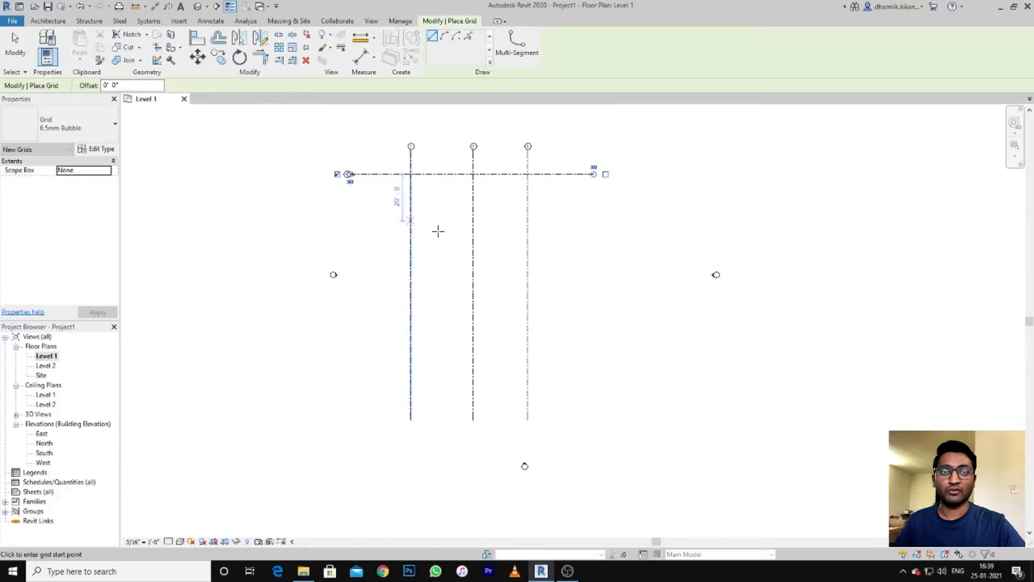
{"action": "left_click", "coordinate": [595, 235]}
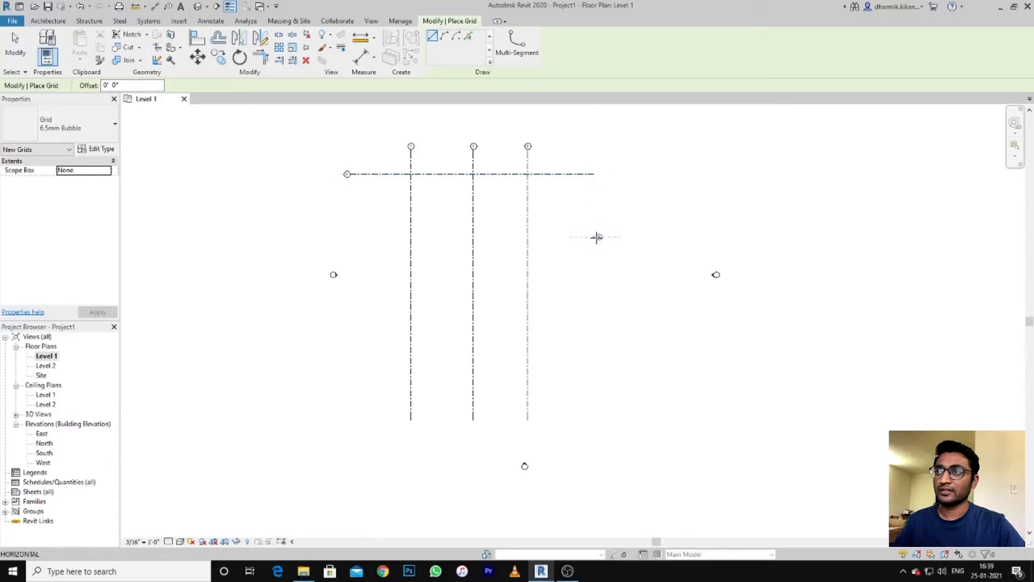
{"action": "left_click", "coordinate": [349, 237]}
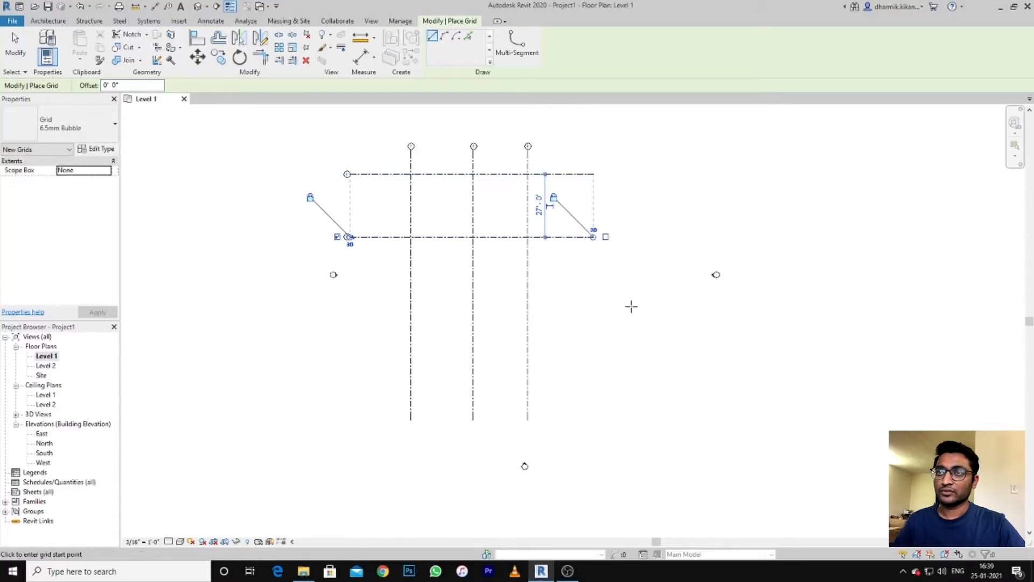
{"action": "left_click", "coordinate": [593, 301]}
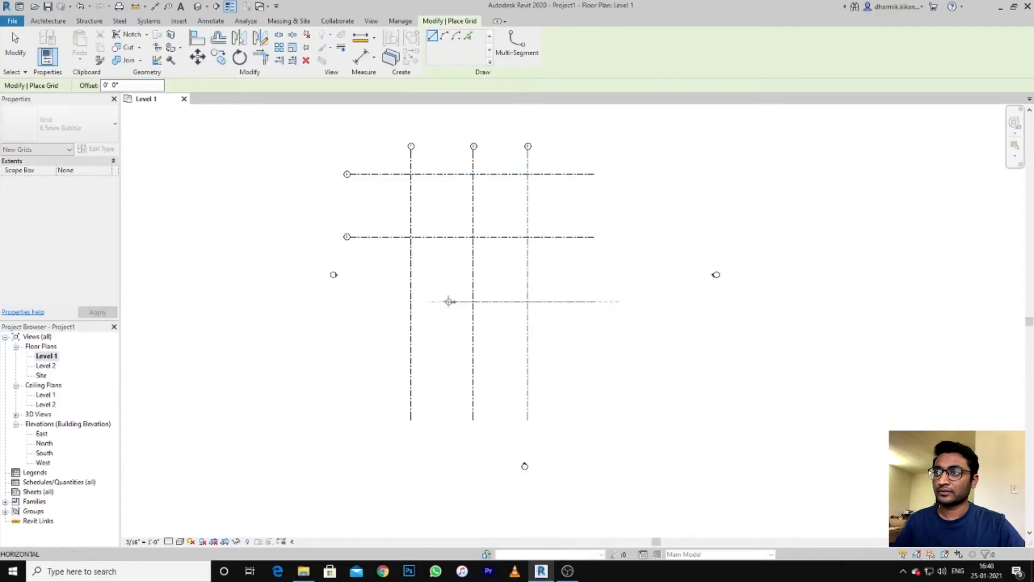
{"action": "left_click", "coordinate": [348, 301]}
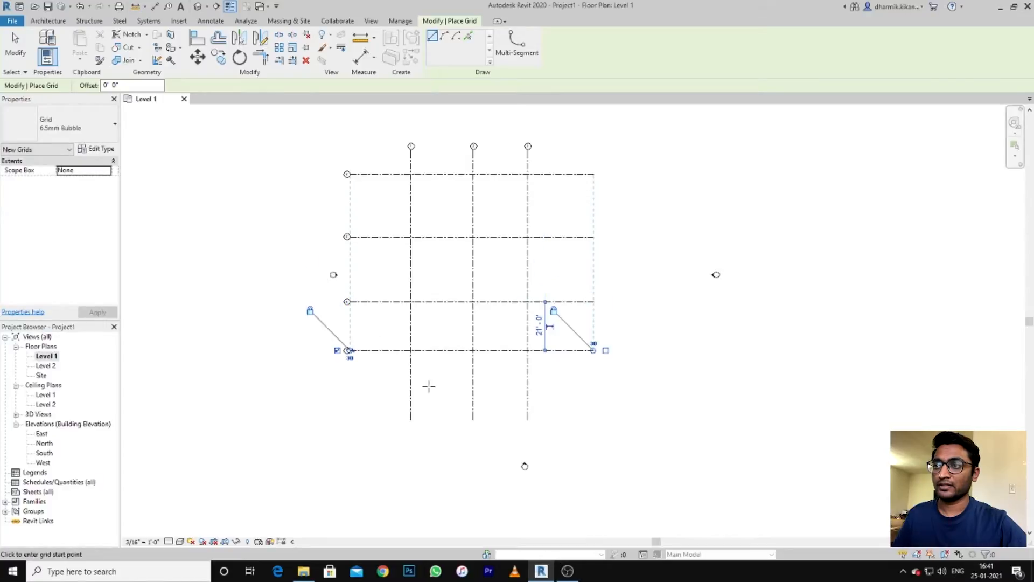
Examine the numbering in the bubbles of the vertical and horizontal grid lines and end grid placement.
{"action": "scroll", "coordinate": [484, 365], "scroll_direction": "up", "scroll_amount": 2}
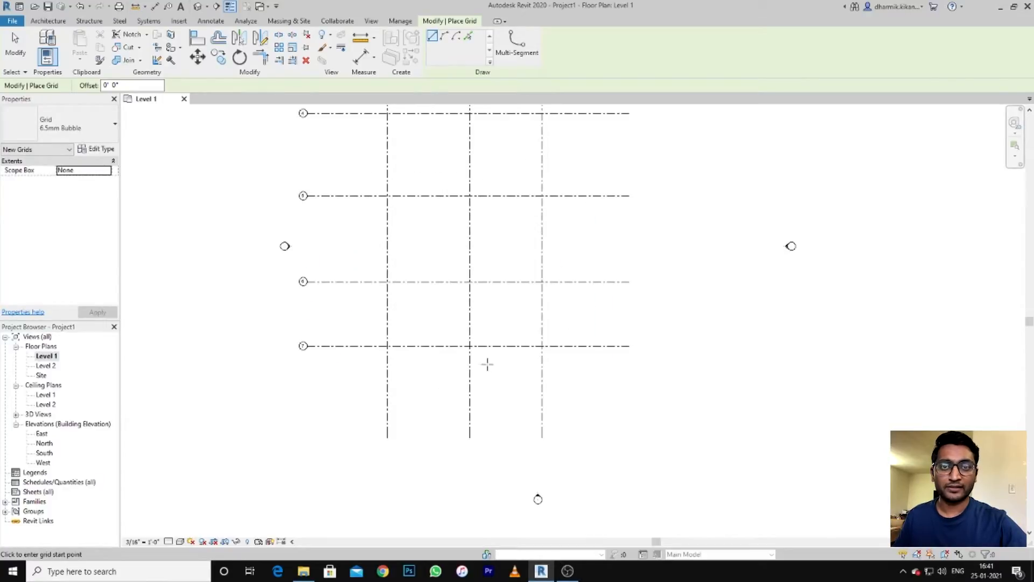
{"action": "middle_click_drag", "start_coordinate": [502, 378], "coordinate": [510, 420]}
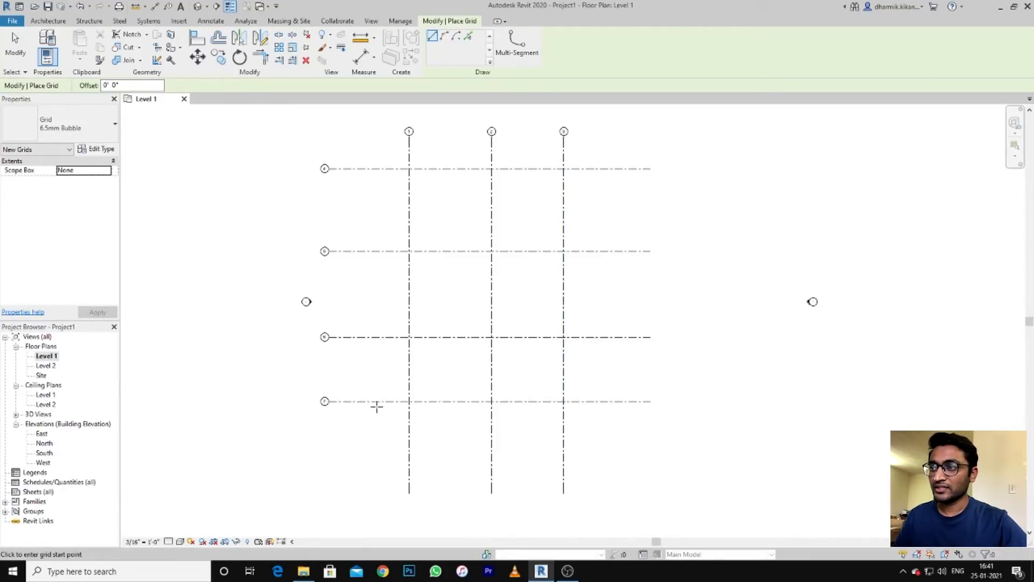
{"action": "scroll", "coordinate": [376, 407], "scroll_direction": "up", "scroll_amount": 2}
{"action": "scroll", "coordinate": [272, 398], "scroll_direction": "down", "scroll_amount": 1}
{"action": "scroll", "coordinate": [280, 318], "scroll_direction": "down", "scroll_amount": 4}
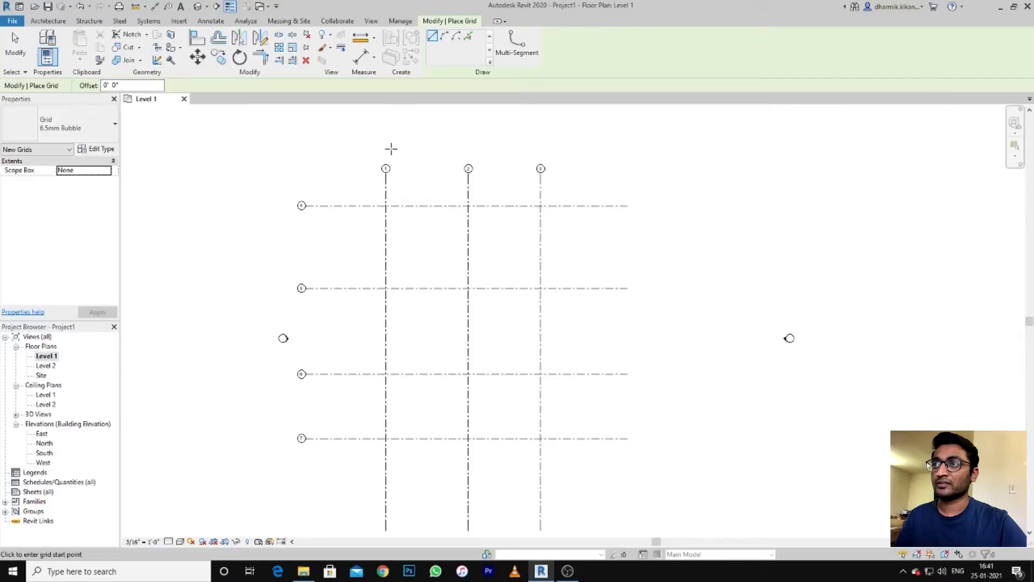
{"action": "scroll", "coordinate": [390, 164], "scroll_direction": "up", "scroll_amount": 3}
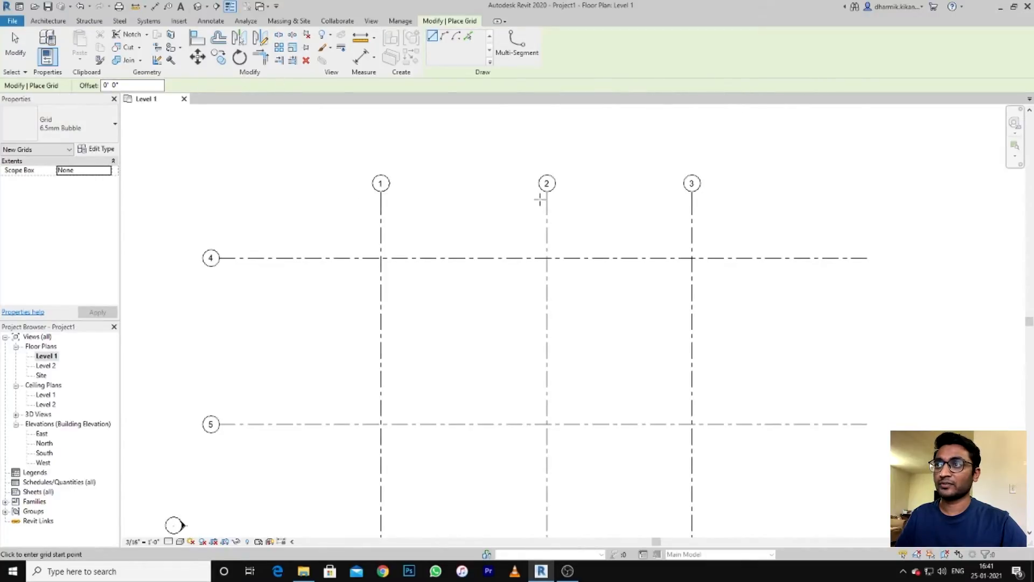
{"action": "key", "text": "Escape"}
{"action": "key", "text": "Escape"}
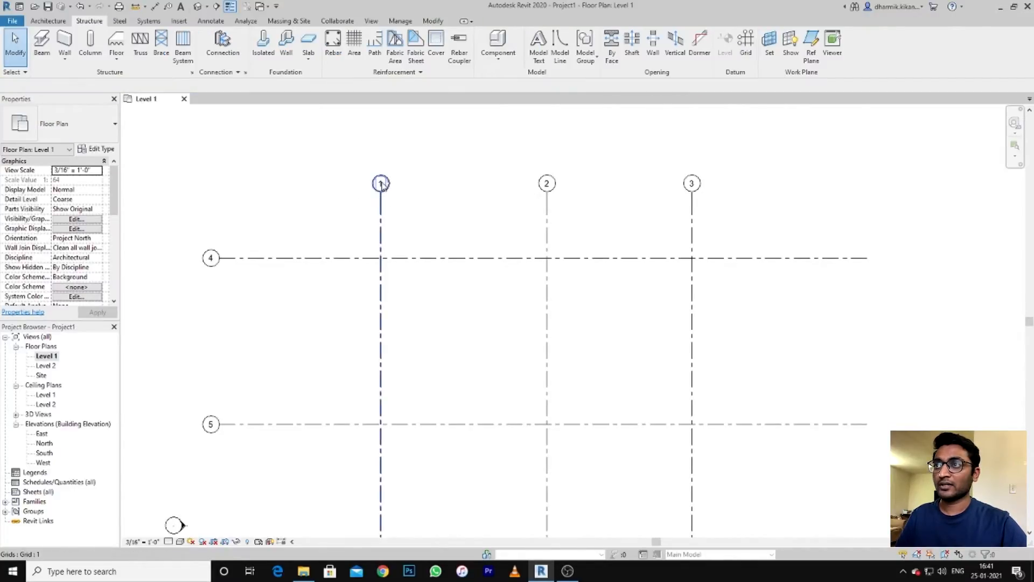
Rename the three vertical grid lines A, B and C from west to east.
{"action": "double_click", "coordinate": [382, 182]}
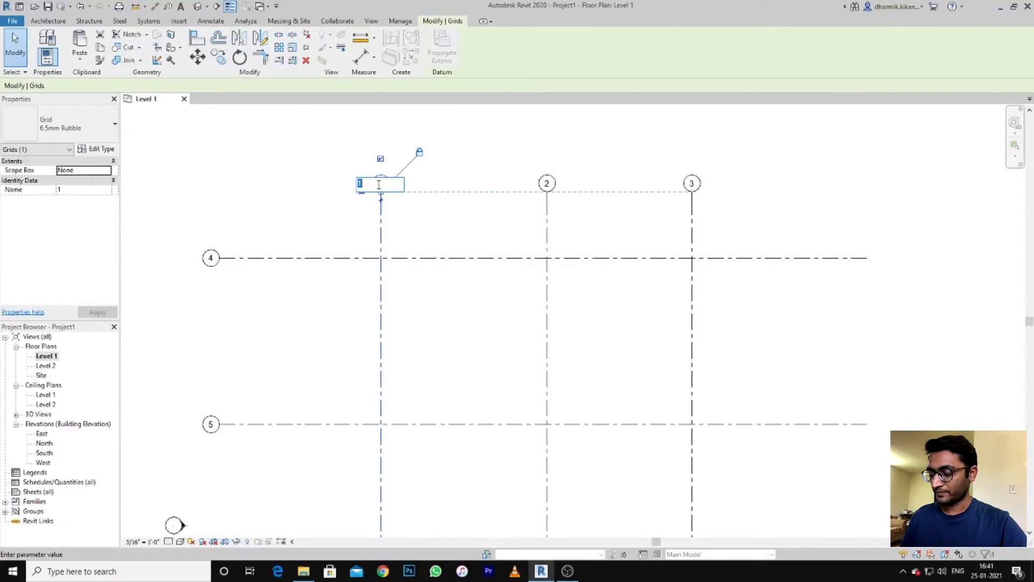
{"action": "left_click", "coordinate": [547, 184]}
{"action": "left_click", "coordinate": [547, 184]}
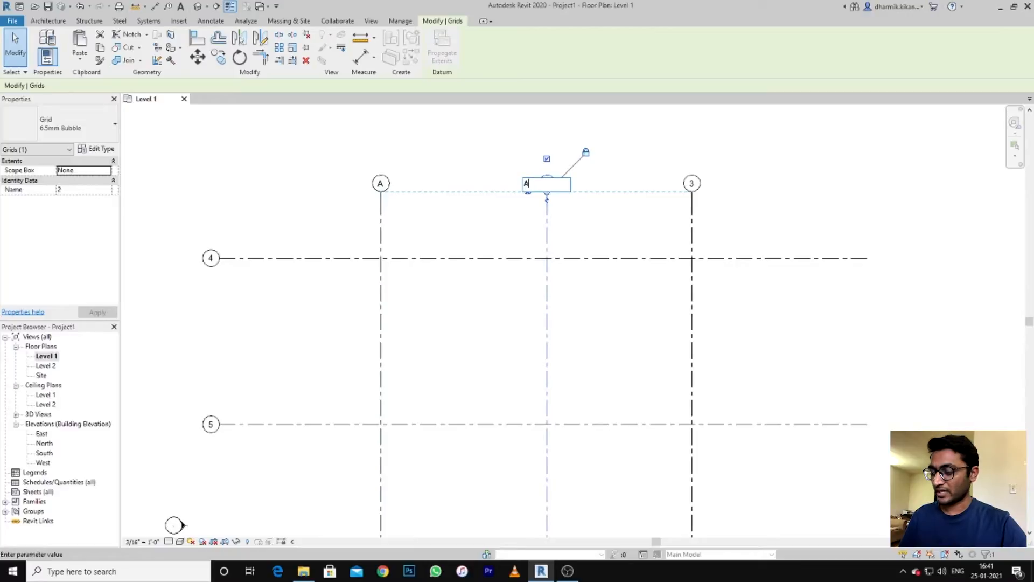
{"action": "type", "text": "B"}
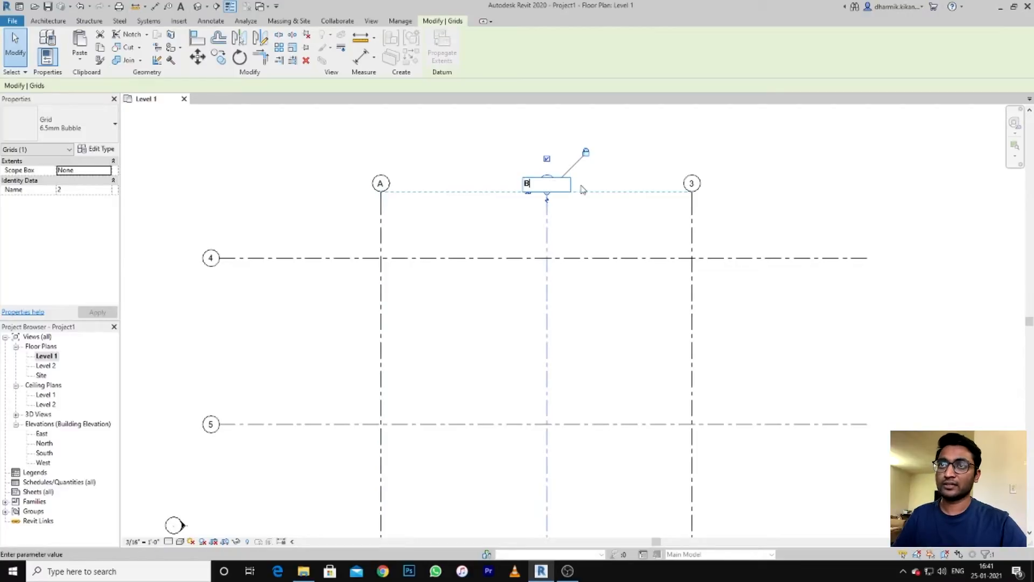
{"action": "left_click", "coordinate": [695, 185]}
{"action": "left_click", "coordinate": [693, 184]}
{"action": "left_click", "coordinate": [695, 183]}
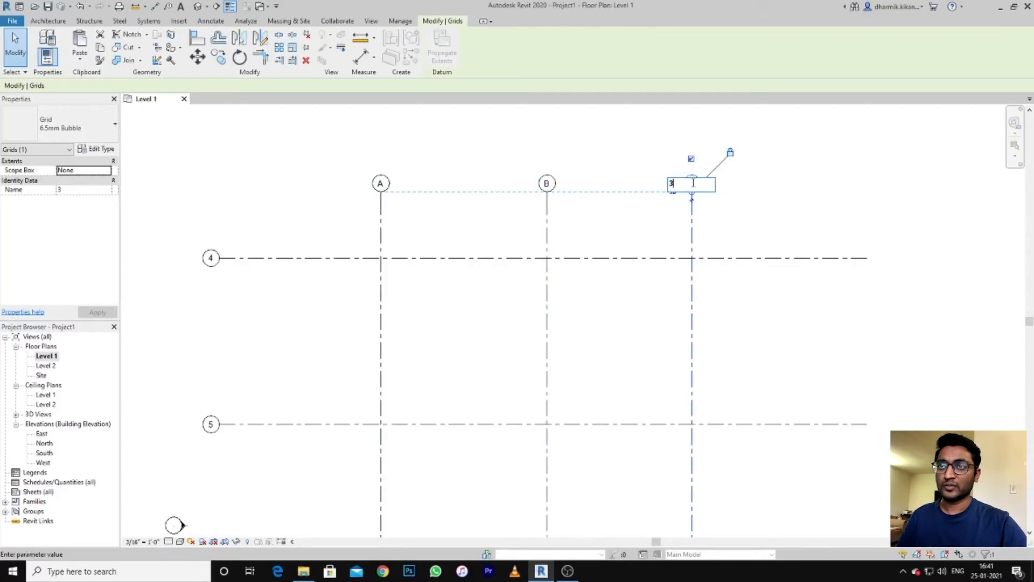
{"action": "type", "text": "C"}
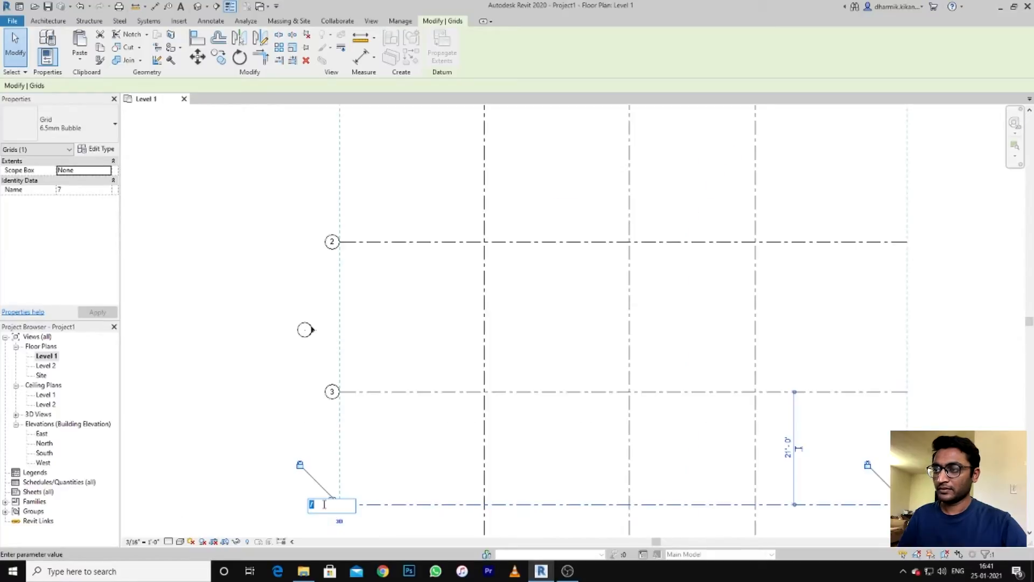
Rename the four horizontal grid lines 1, 2, 3 and 4 from north to south.
{"action": "key", "text": "Return"}
{"action": "scroll", "coordinate": [417, 470], "scroll_direction": "down", "scroll_amount": 2}
{"action": "middle_click_drag", "start_coordinate": [529, 397], "coordinate": [500, 397]}
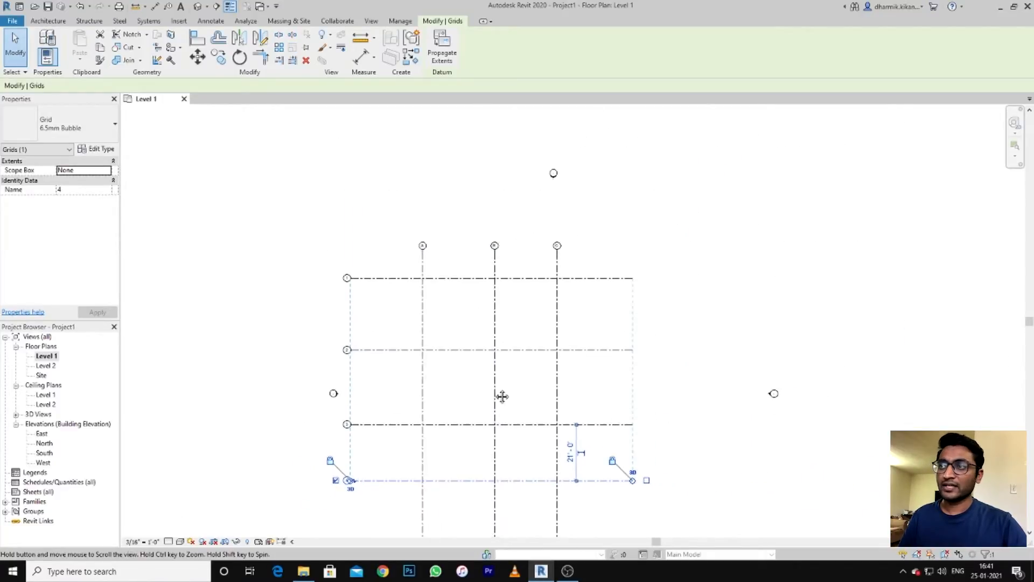
{"action": "scroll", "coordinate": [455, 317], "scroll_direction": "up", "scroll_amount": 2}
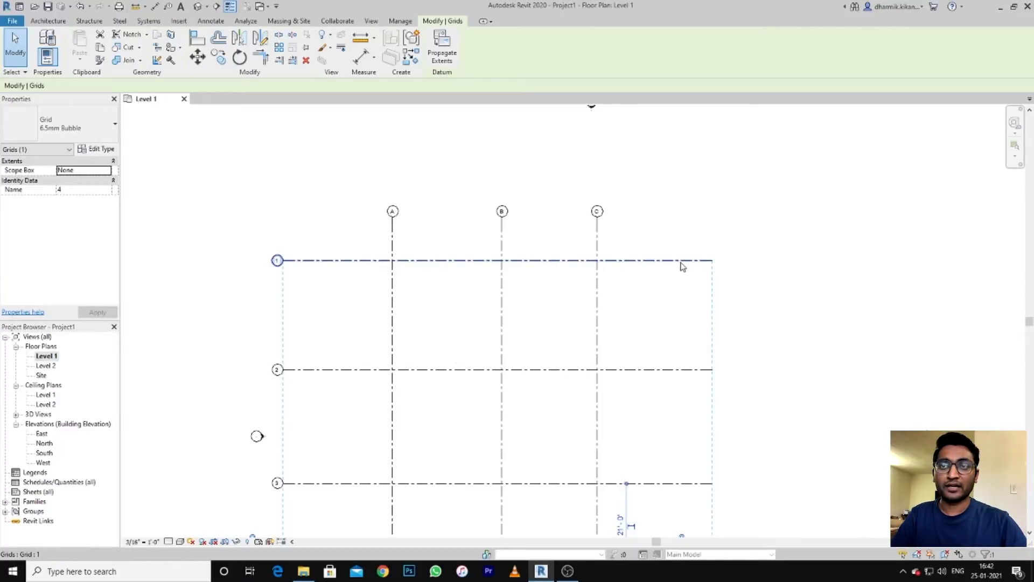
Show the bubble at the east end of horizontal grid line 1 as well, and deselect the line.
{"action": "left_click", "coordinate": [621, 261]}
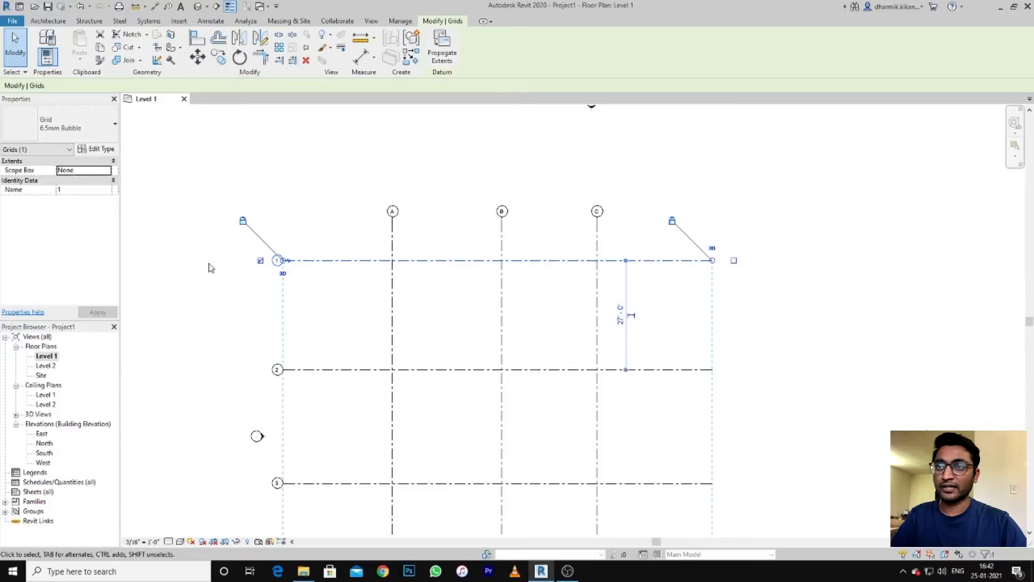
{"action": "left_click", "coordinate": [733, 262]}
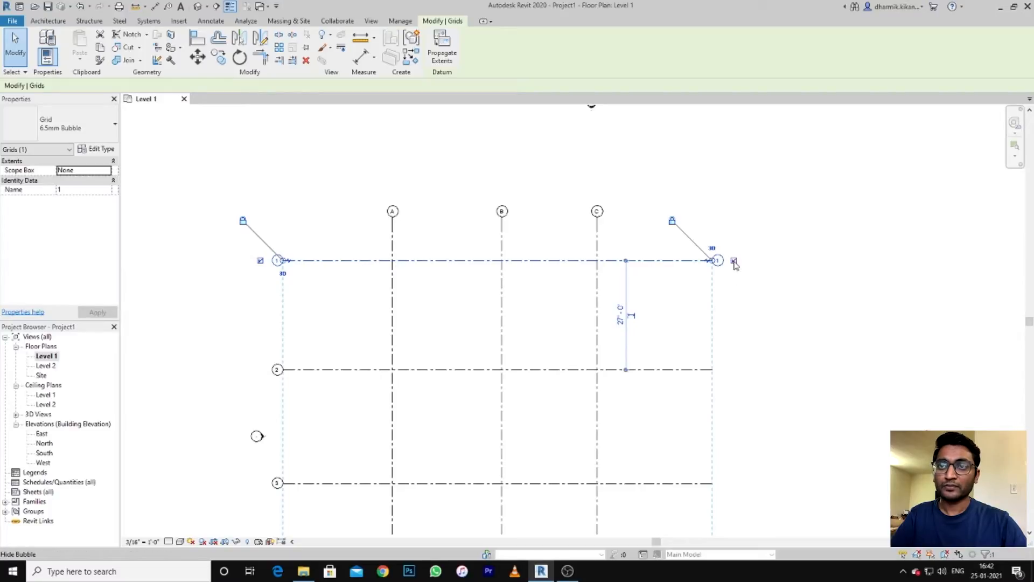
{"action": "scroll", "coordinate": [722, 264], "scroll_direction": "up", "scroll_amount": 1}
{"action": "scroll", "coordinate": [725, 264], "scroll_direction": "down", "scroll_amount": 1}
{"action": "scroll", "coordinate": [725, 263], "scroll_direction": "up", "scroll_amount": 2}
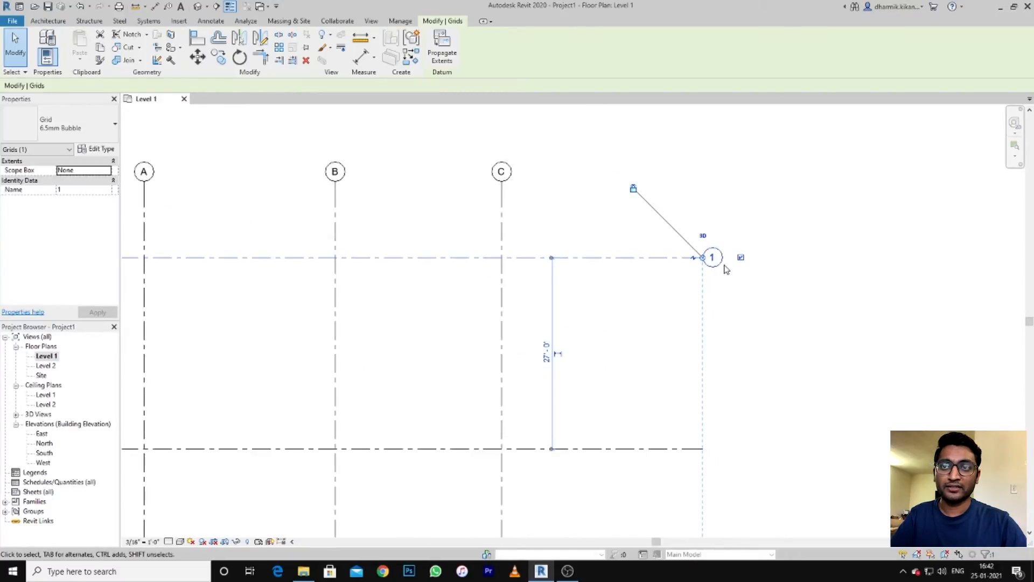
{"action": "scroll", "coordinate": [747, 293], "scroll_direction": "down", "scroll_amount": 1}
{"action": "scroll", "coordinate": [748, 294], "scroll_direction": "down", "scroll_amount": 1}
{"action": "scroll", "coordinate": [744, 296], "scroll_direction": "down", "scroll_amount": 6}
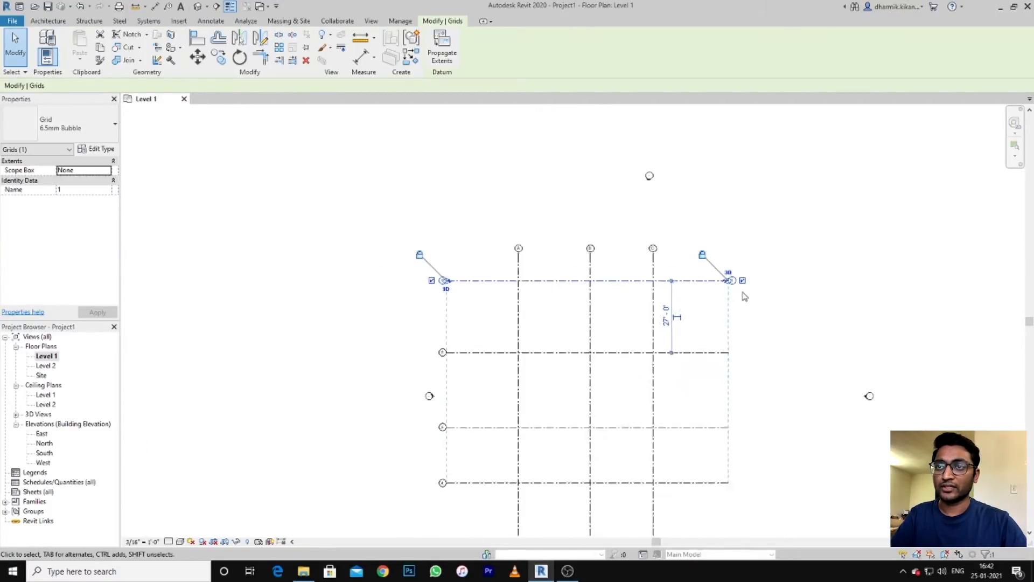
{"action": "left_click", "coordinate": [714, 318]}
{"action": "scroll", "coordinate": [702, 304], "scroll_direction": "up", "scroll_amount": 2}
{"action": "middle_click_drag", "start_coordinate": [702, 304], "coordinate": [703, 305]}
{"action": "scroll", "coordinate": [703, 306], "scroll_direction": "up", "scroll_amount": 1}
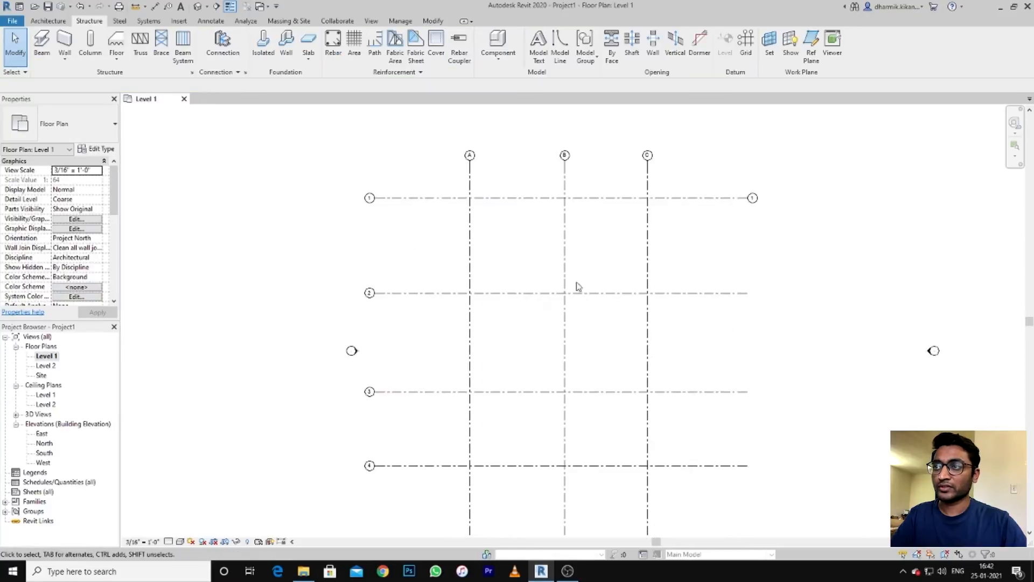
Show the east-end bubbles of grid lines 2, 3 and 4 and the south-end bubbles of grid lines A, B and C.
{"action": "left_click", "coordinate": [411, 295]}
{"action": "left_click", "coordinate": [767, 292]}
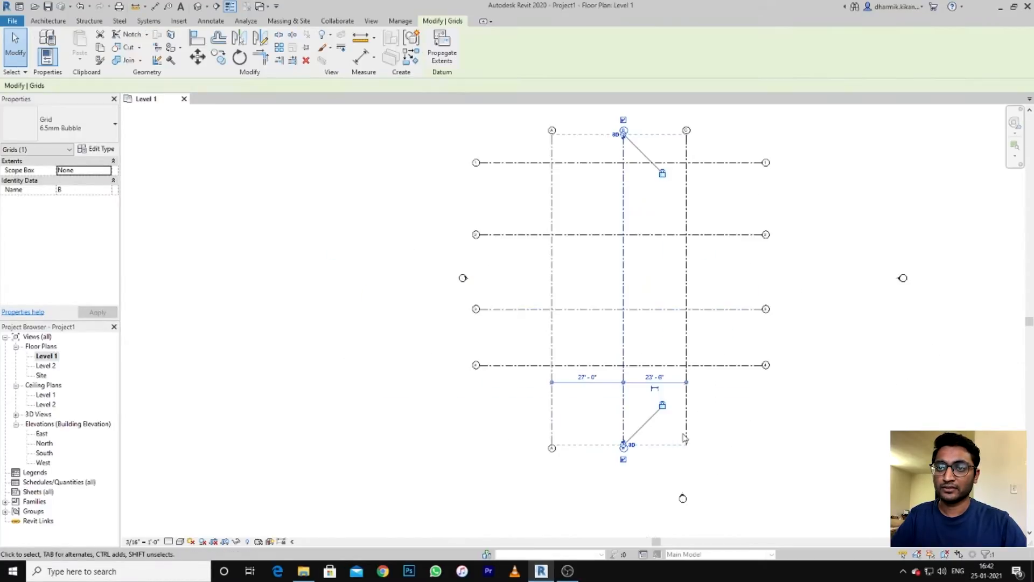
{"action": "left_click", "coordinate": [686, 434]}
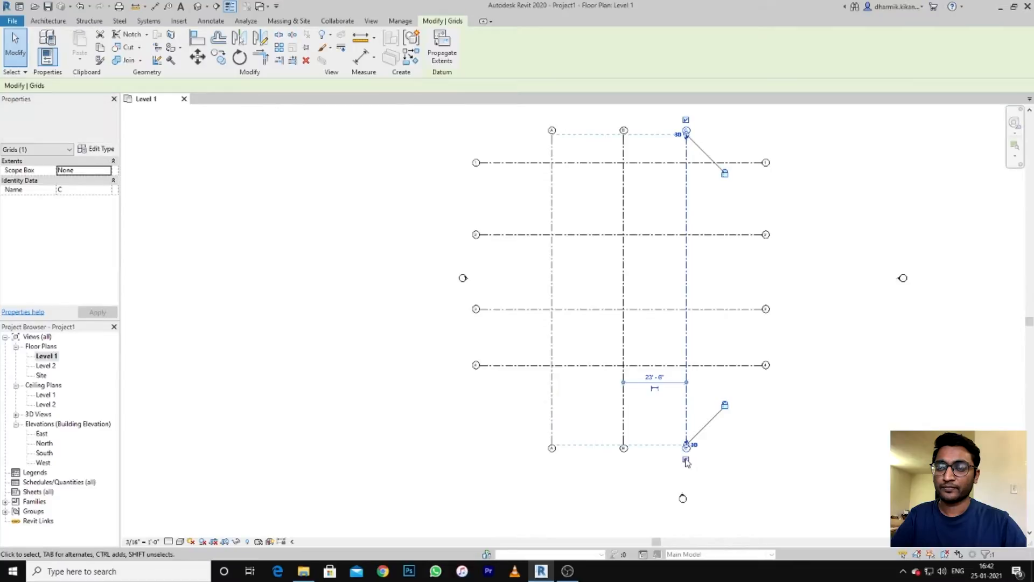
{"action": "left_click", "coordinate": [745, 435]}
{"action": "scroll", "coordinate": [745, 435], "scroll_direction": "down", "scroll_amount": 1}
{"action": "scroll", "coordinate": [771, 286], "scroll_direction": "up", "scroll_amount": 1}
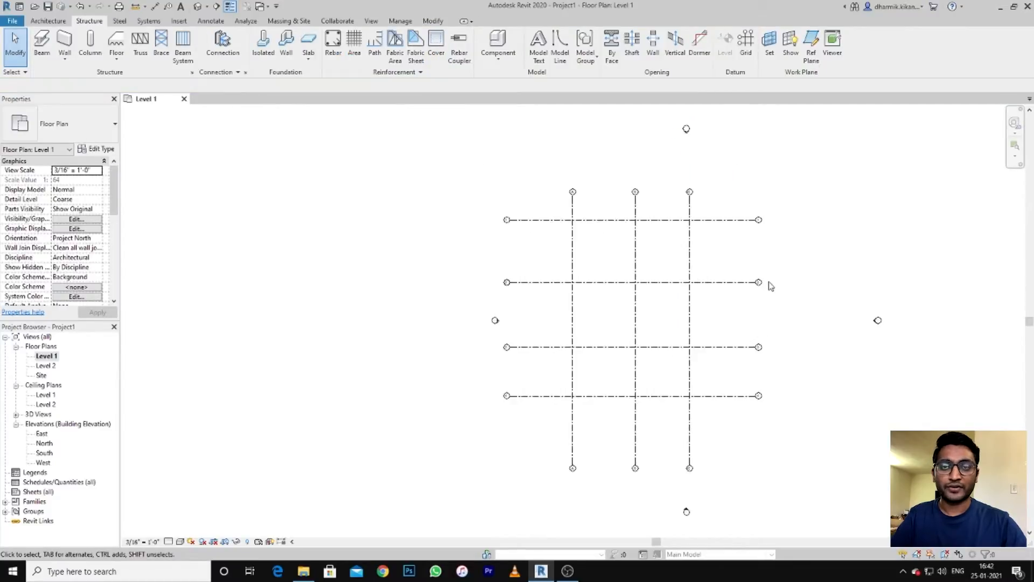
Place a continuous aligned dimension across grid lines A, B and C, between their north bubbles and grid line 1.
{"action": "scroll", "coordinate": [709, 323], "scroll_direction": "up", "scroll_amount": 3}
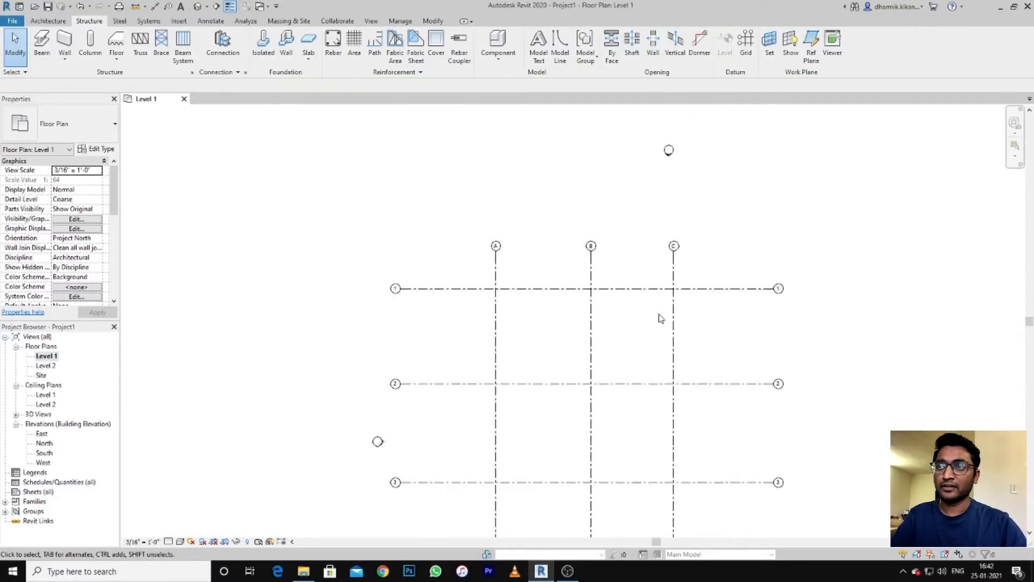
{"action": "scroll", "coordinate": [662, 318], "scroll_direction": "up", "scroll_amount": 1}
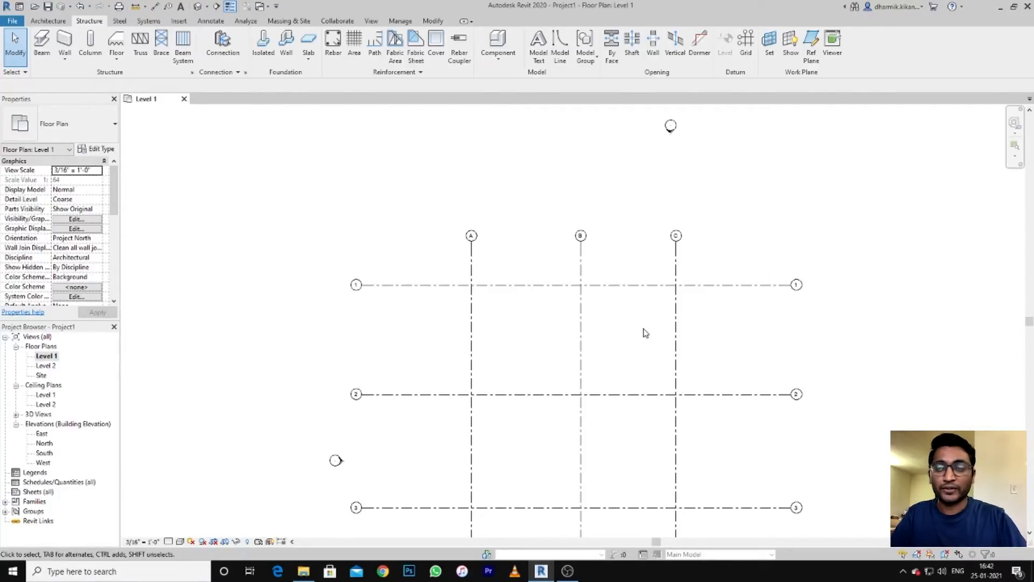
{"action": "left_click", "coordinate": [211, 21]}
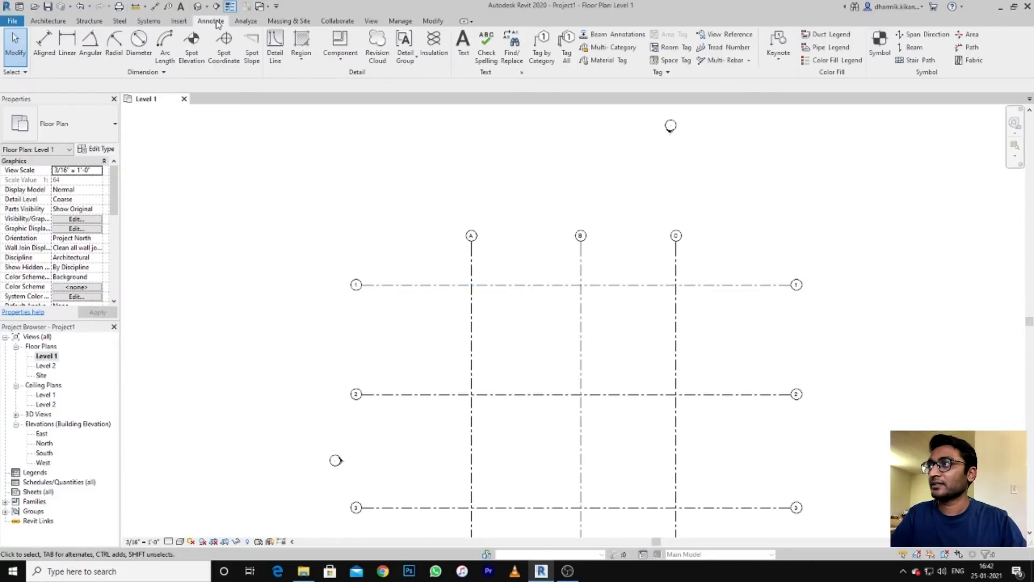
{"action": "left_click", "coordinate": [41, 43]}
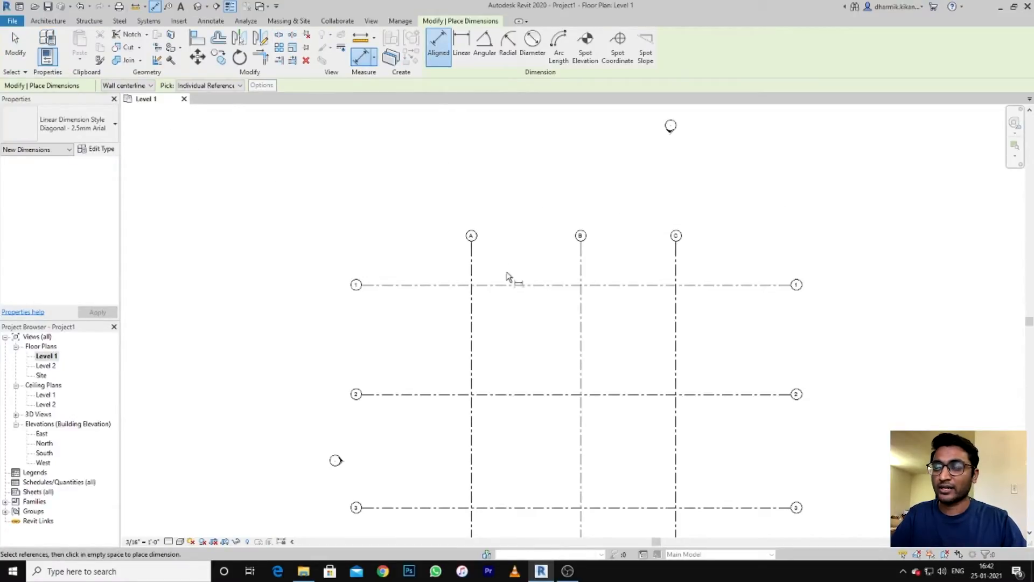
{"action": "left_click", "coordinate": [476, 254]}
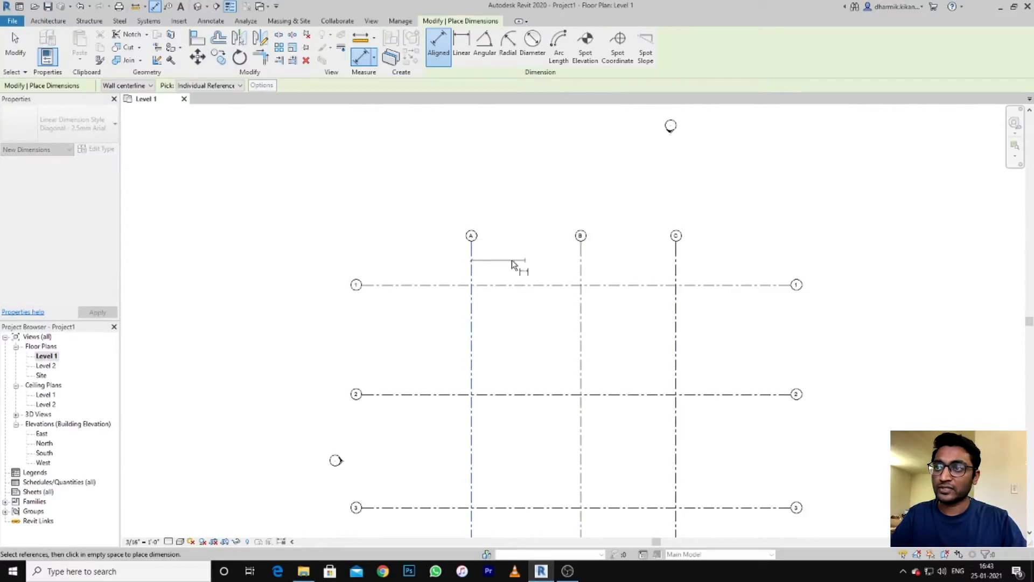
{"action": "left_click", "coordinate": [582, 259]}
{"action": "left_click", "coordinate": [677, 262]}
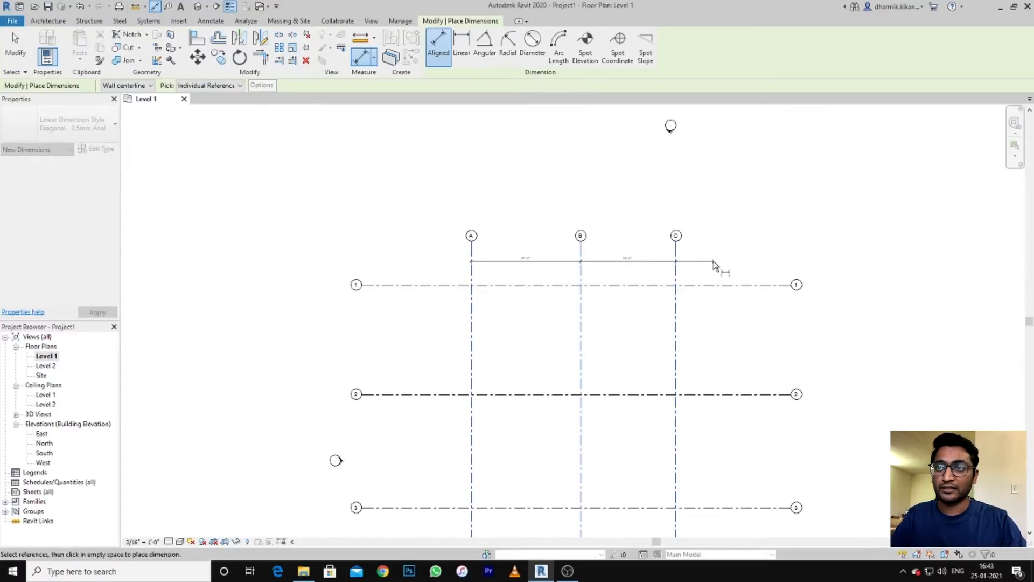
{"action": "left_click", "coordinate": [715, 266]}
Add an overall aligned dimension from grid line A to C just above the bay dimensions, and end dimensioning.
{"action": "scroll", "coordinate": [590, 267], "scroll_direction": "up", "scroll_amount": 5}
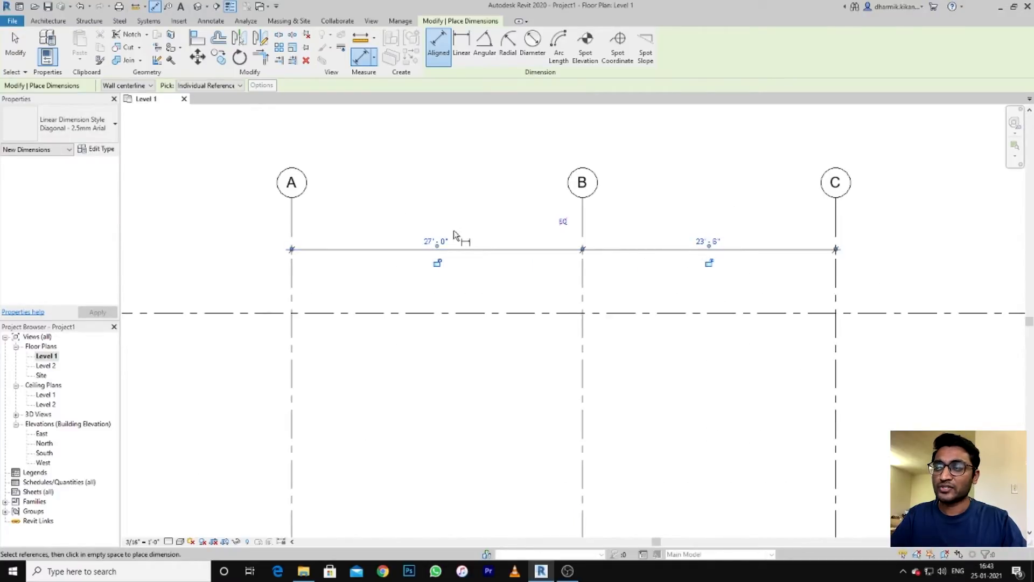
{"action": "left_click", "coordinate": [291, 215]}
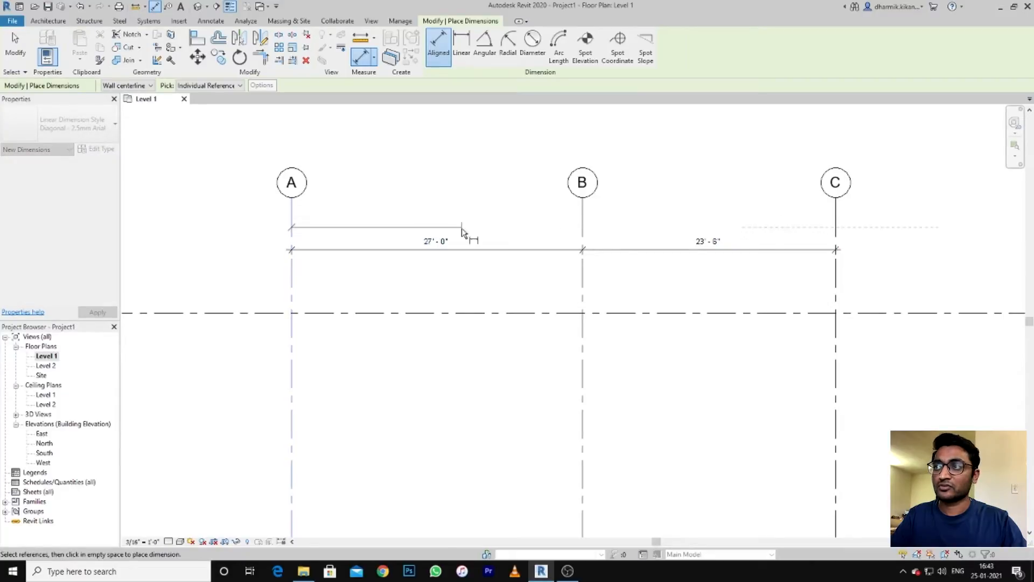
{"action": "left_click", "coordinate": [837, 222]}
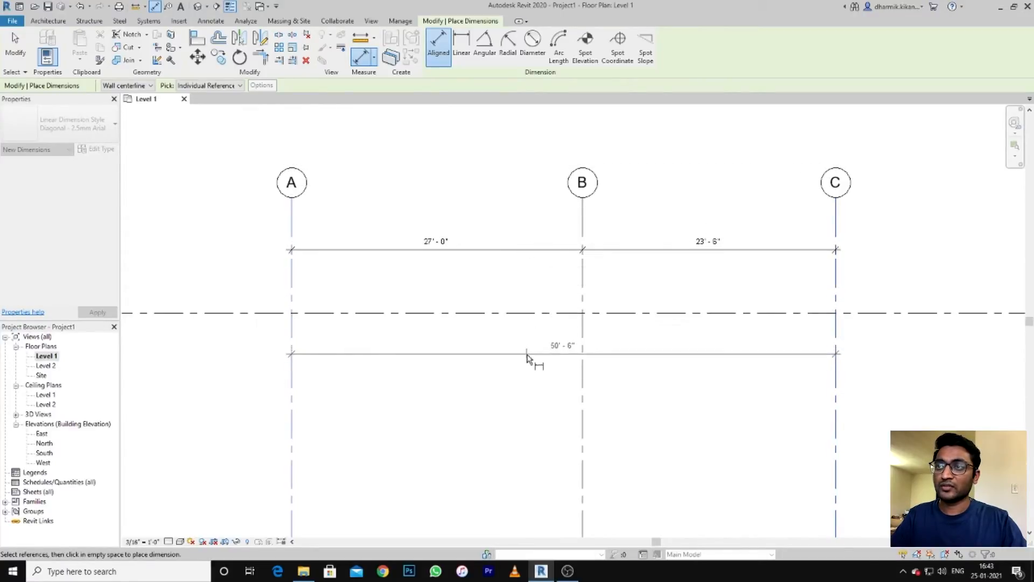
{"action": "left_click", "coordinate": [531, 217]}
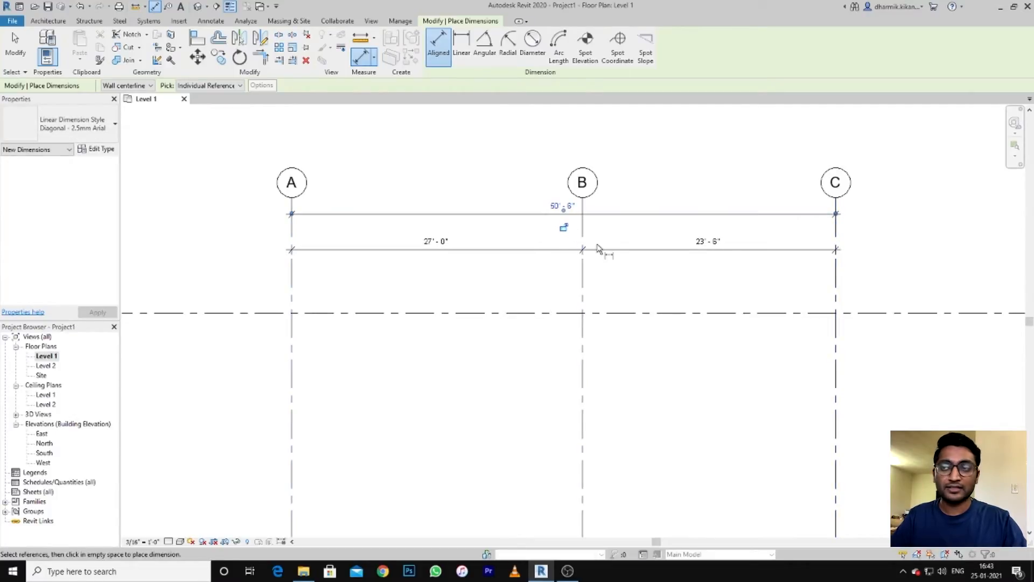
{"action": "right_click", "coordinate": [539, 272]}
{"action": "key", "text": "Escape"}
{"action": "scroll", "coordinate": [515, 273], "scroll_direction": "down", "scroll_amount": 2}
{"action": "scroll", "coordinate": [628, 268], "scroll_direction": "up", "scroll_amount": 3}
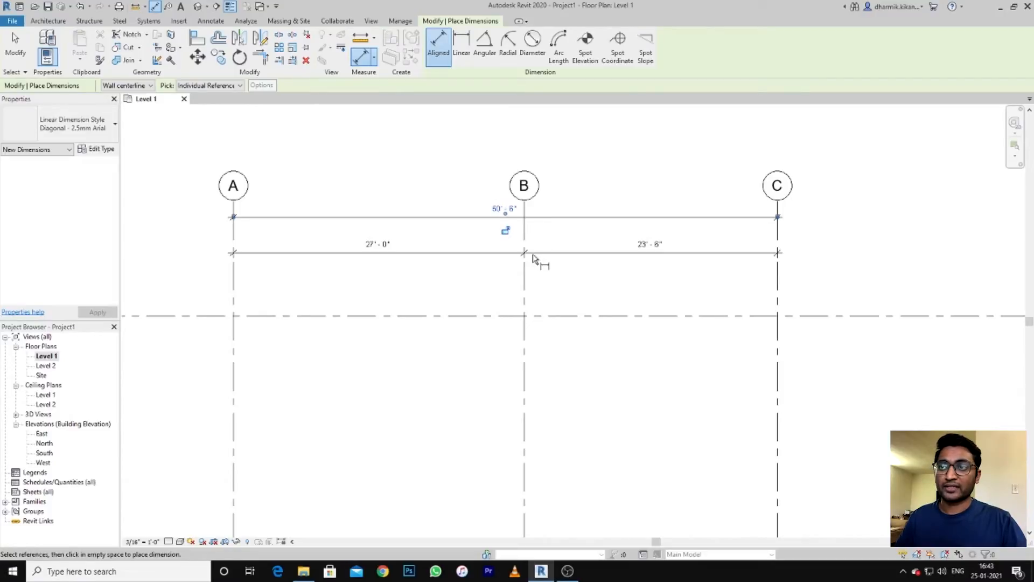
{"action": "key", "text": "Escape"}
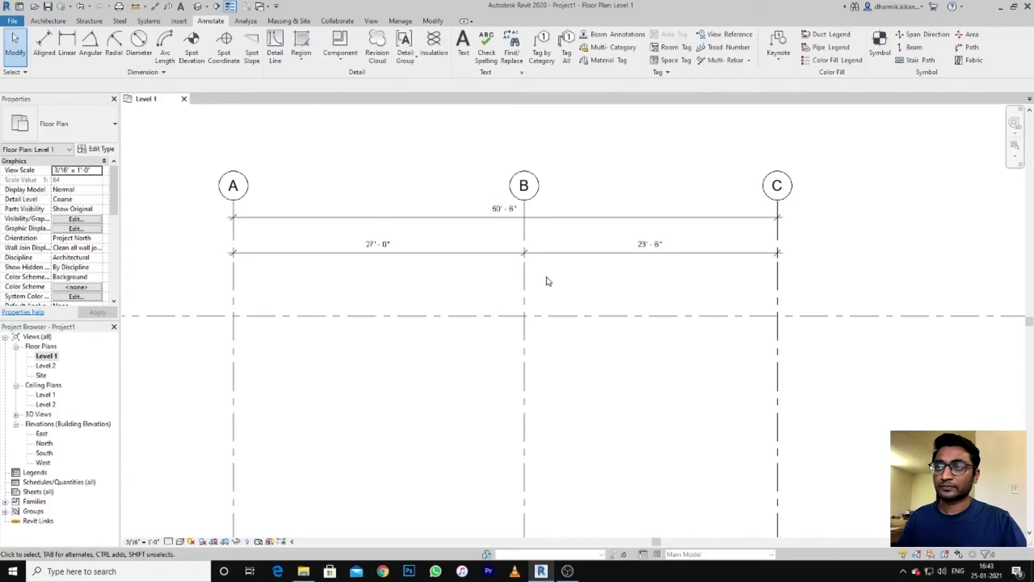
Apply the equality constraint to the A–B–C dimension string so the two bays are equally spaced, and deselect it.
{"action": "left_click", "coordinate": [393, 259]}
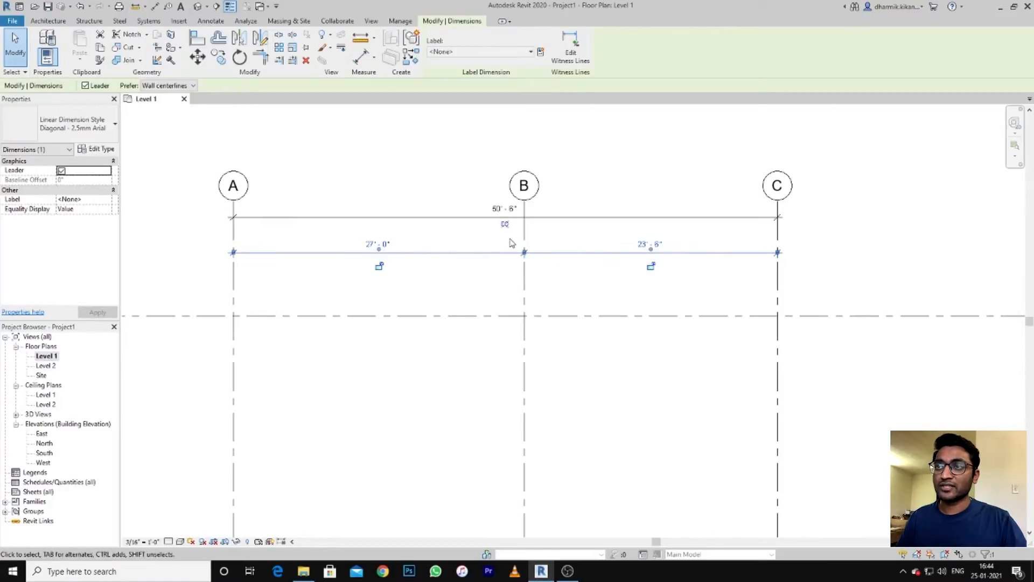
{"action": "scroll", "coordinate": [515, 231], "scroll_direction": "up", "scroll_amount": 2}
{"action": "scroll", "coordinate": [516, 233], "scroll_direction": "up", "scroll_amount": 1}
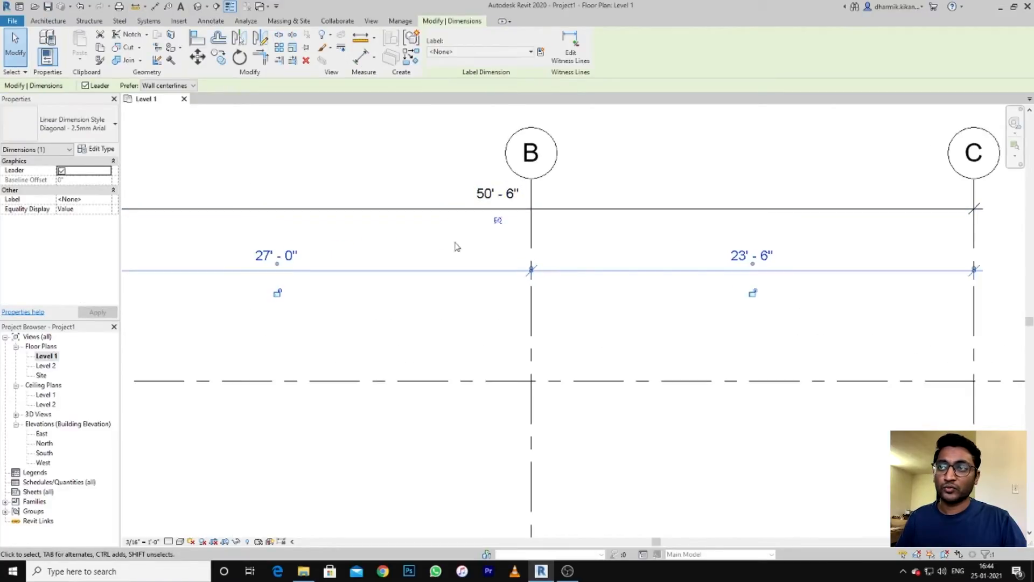
{"action": "left_click", "coordinate": [497, 222]}
{"action": "scroll", "coordinate": [511, 264], "scroll_direction": "down", "scroll_amount": 3}
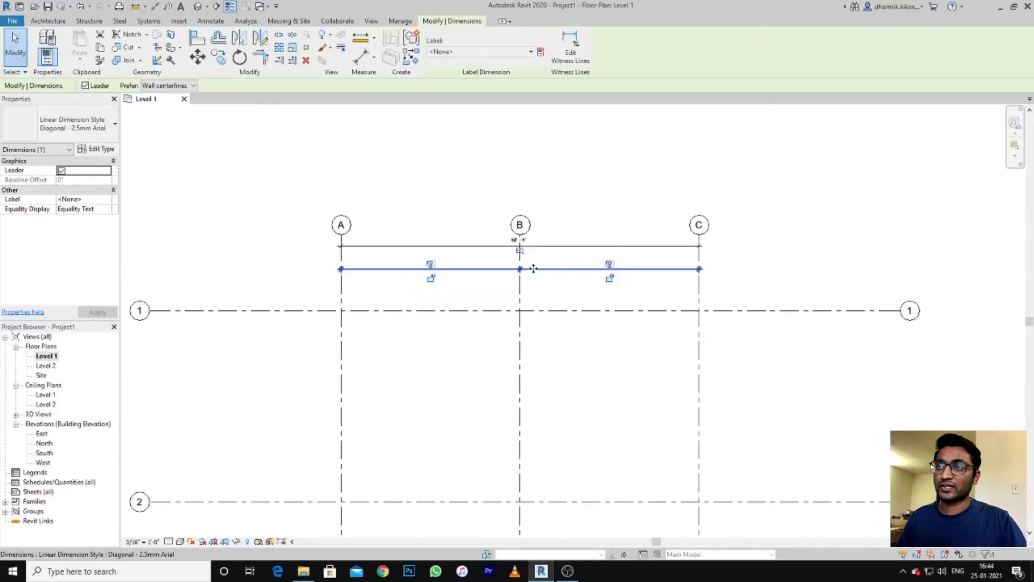
{"action": "scroll", "coordinate": [499, 284], "scroll_direction": "up", "scroll_amount": 2}
{"action": "left_click", "coordinate": [543, 284]}
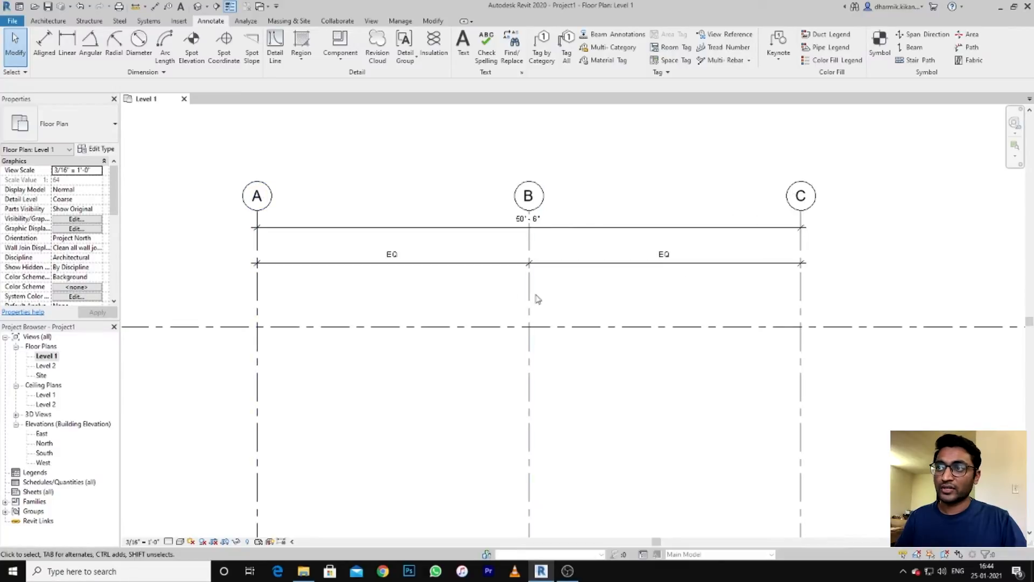
Set the Equality Display of the A–B–C dimension string to Value and deselect it.
{"action": "scroll", "coordinate": [388, 261], "scroll_direction": "up", "scroll_amount": 2}
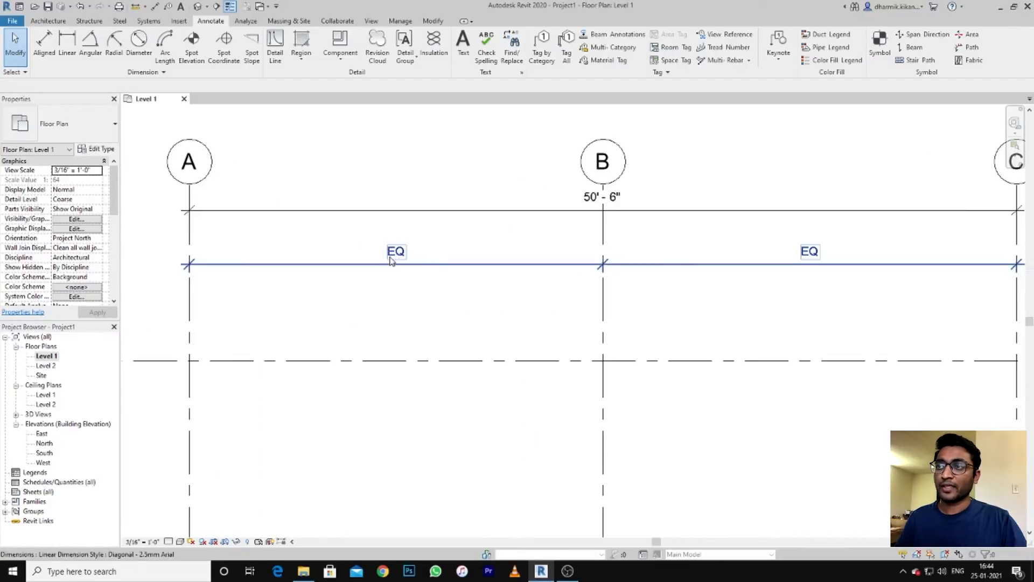
{"action": "scroll", "coordinate": [577, 289], "scroll_direction": "down", "scroll_amount": 2}
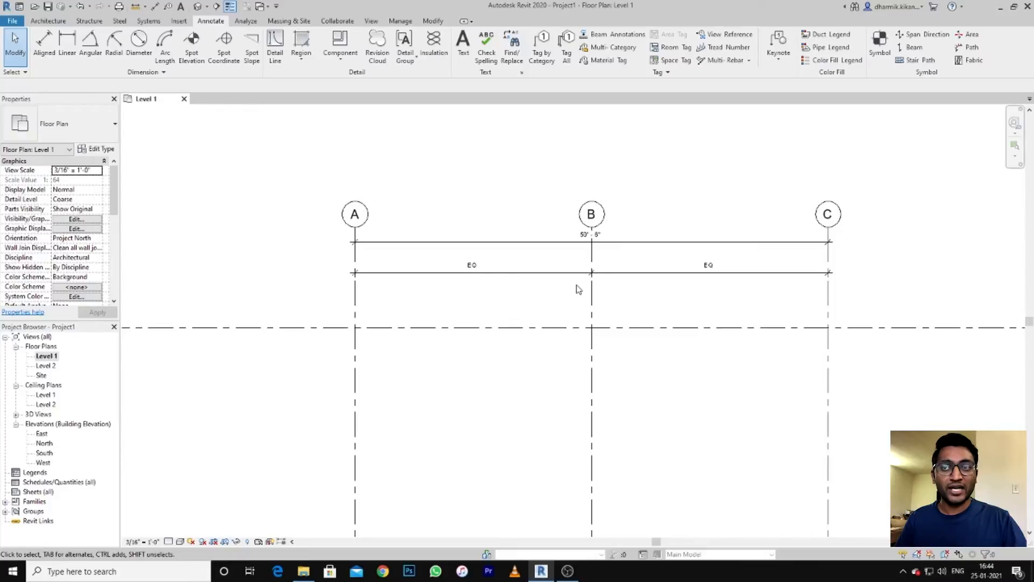
{"action": "scroll", "coordinate": [467, 272], "scroll_direction": "up", "scroll_amount": 2}
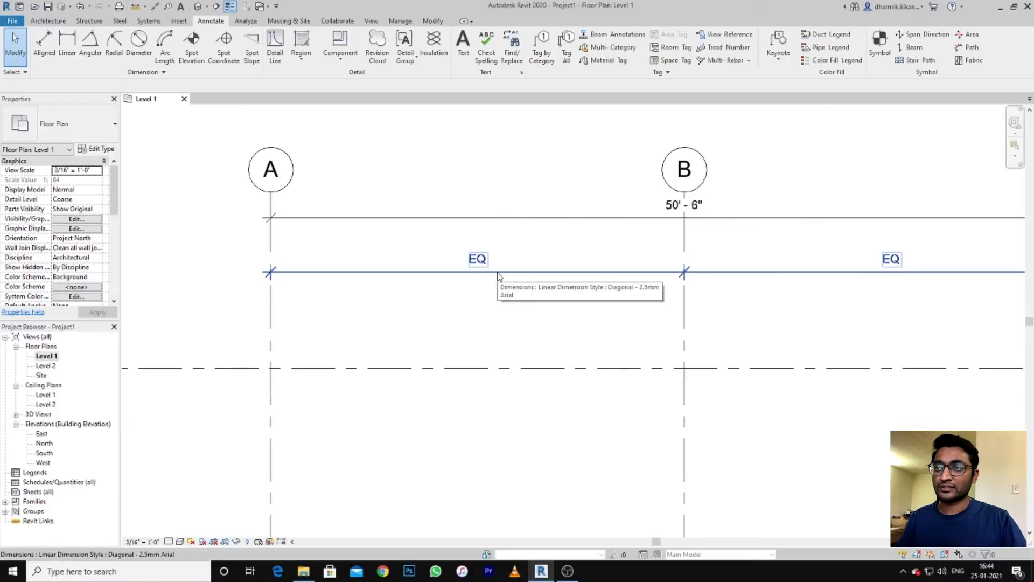
{"action": "left_click", "coordinate": [567, 272]}
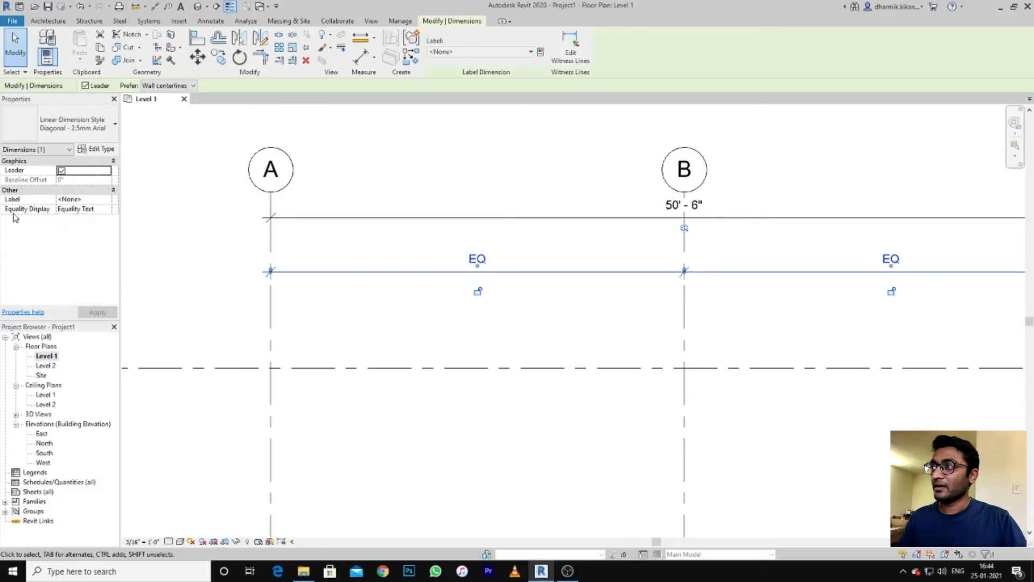
{"action": "left_click", "coordinate": [93, 210]}
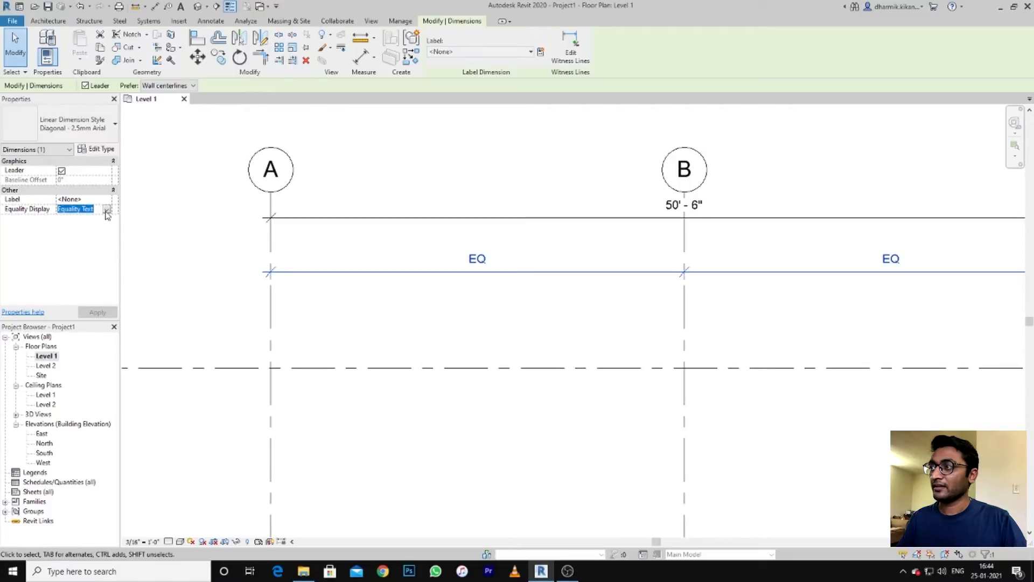
{"action": "left_click", "coordinate": [106, 209]}
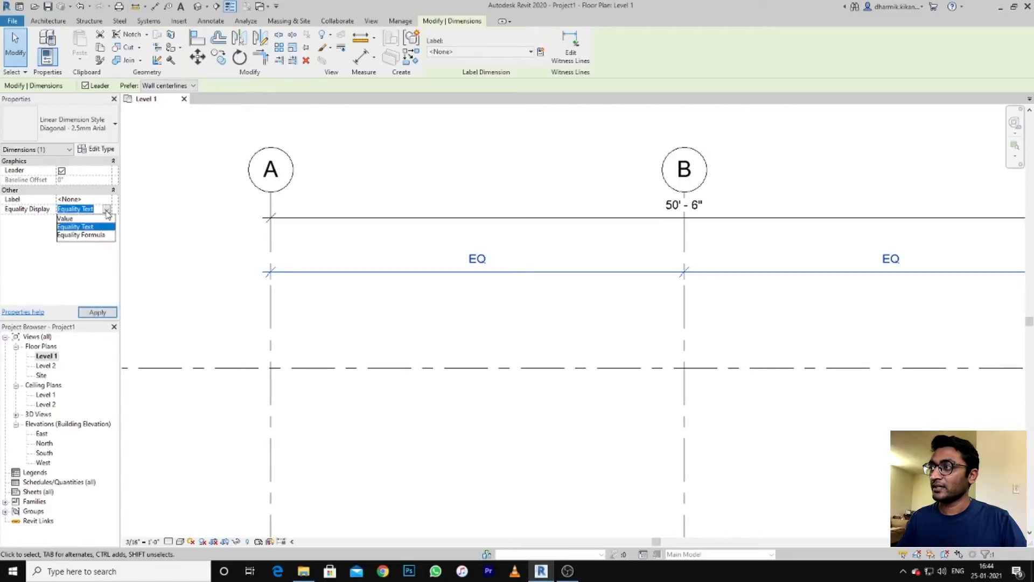
{"action": "left_click", "coordinate": [64, 218]}
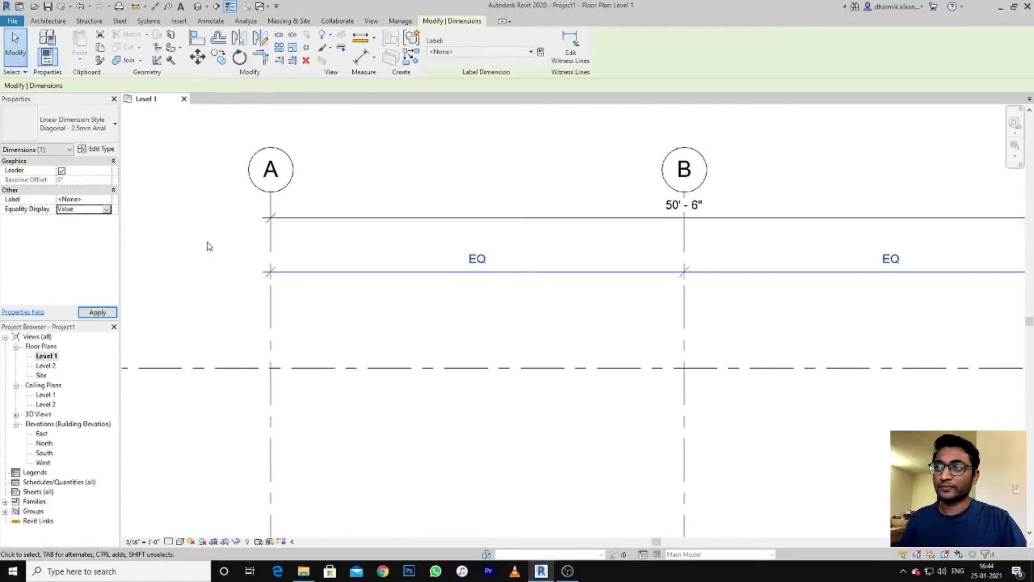
{"action": "left_click", "coordinate": [487, 308]}
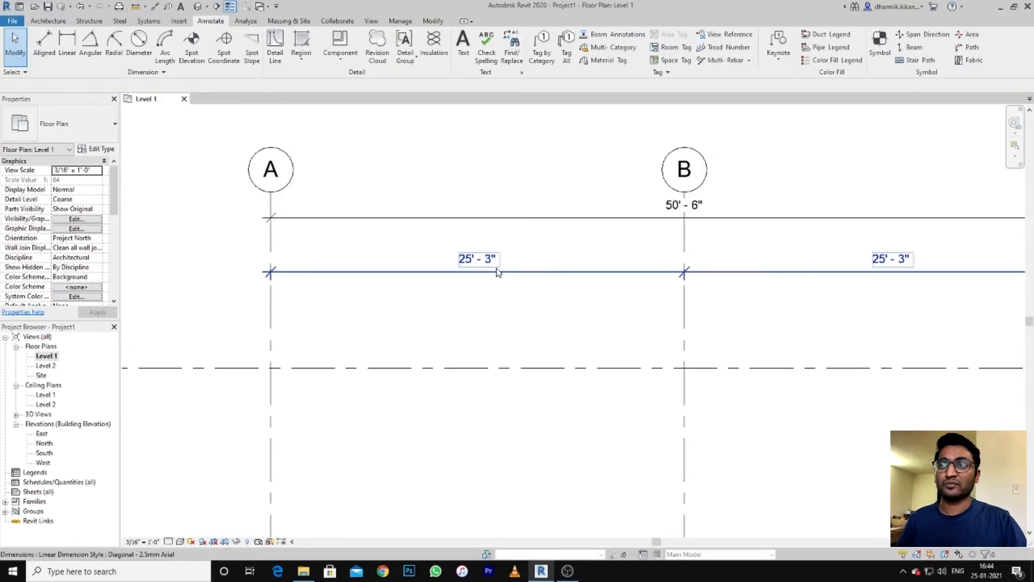
Examine the overall dimension and the two equal bay dimensions between grid lines A, B and C.
{"action": "scroll", "coordinate": [498, 272], "scroll_direction": "down", "scroll_amount": 2}
{"action": "scroll", "coordinate": [582, 271], "scroll_direction": "up", "scroll_amount": 3}
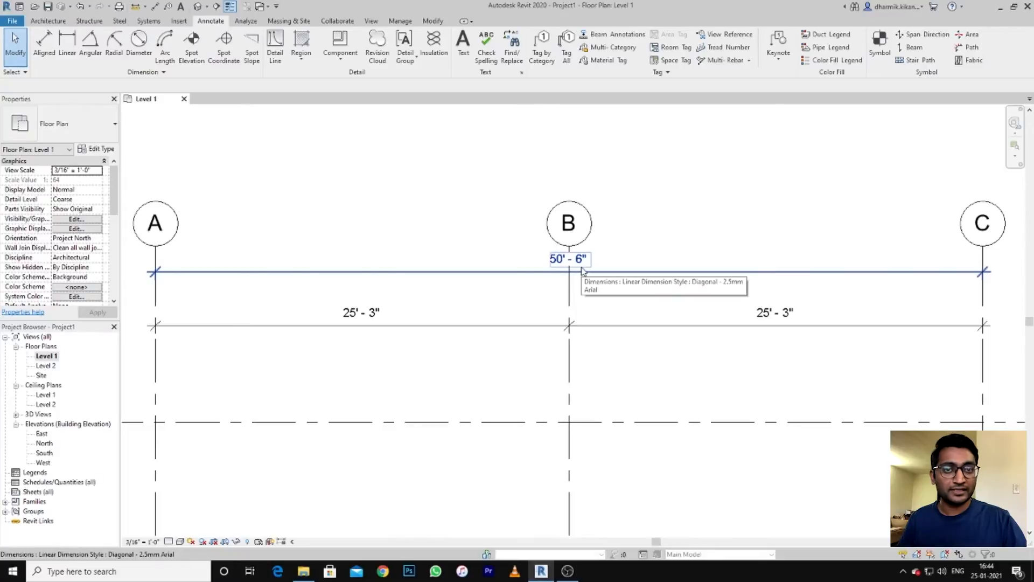
{"action": "scroll", "coordinate": [583, 271], "scroll_direction": "down", "scroll_amount": 2}
{"action": "scroll", "coordinate": [583, 271], "scroll_direction": "down", "scroll_amount": 2}
{"action": "scroll", "coordinate": [539, 364], "scroll_direction": "up", "scroll_amount": 2}
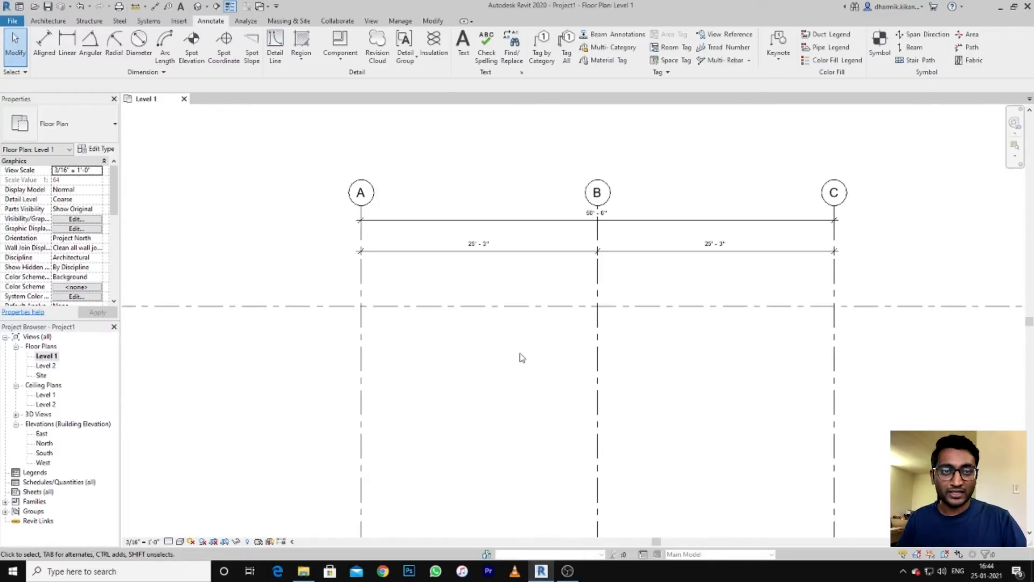
{"action": "scroll", "coordinate": [515, 353], "scroll_direction": "down", "scroll_amount": 1}
{"action": "scroll", "coordinate": [550, 273], "scroll_direction": "up", "scroll_amount": 3}
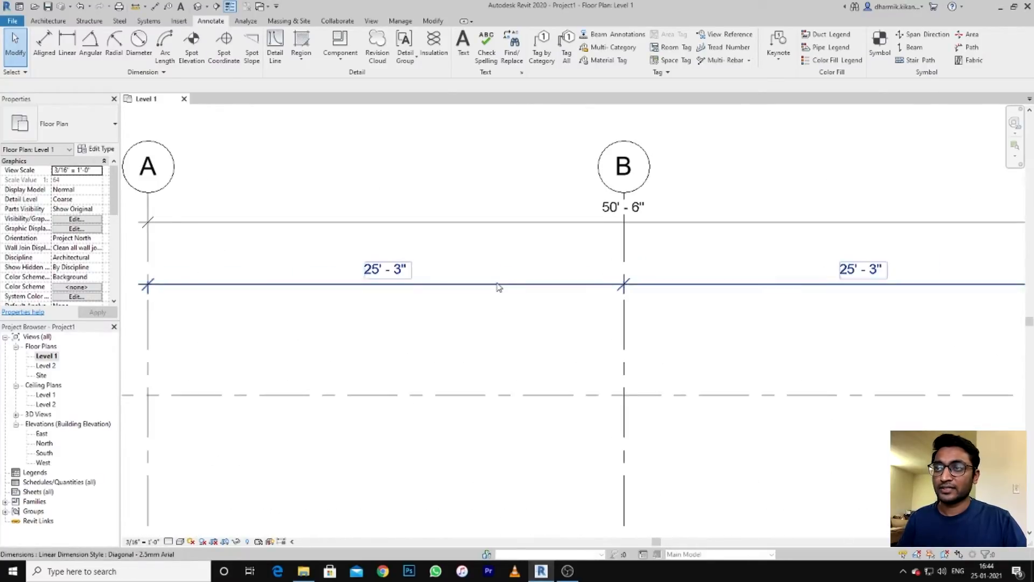
{"action": "scroll", "coordinate": [442, 326], "scroll_direction": "down", "scroll_amount": 3}
{"action": "scroll", "coordinate": [458, 284], "scroll_direction": "up", "scroll_amount": 2}
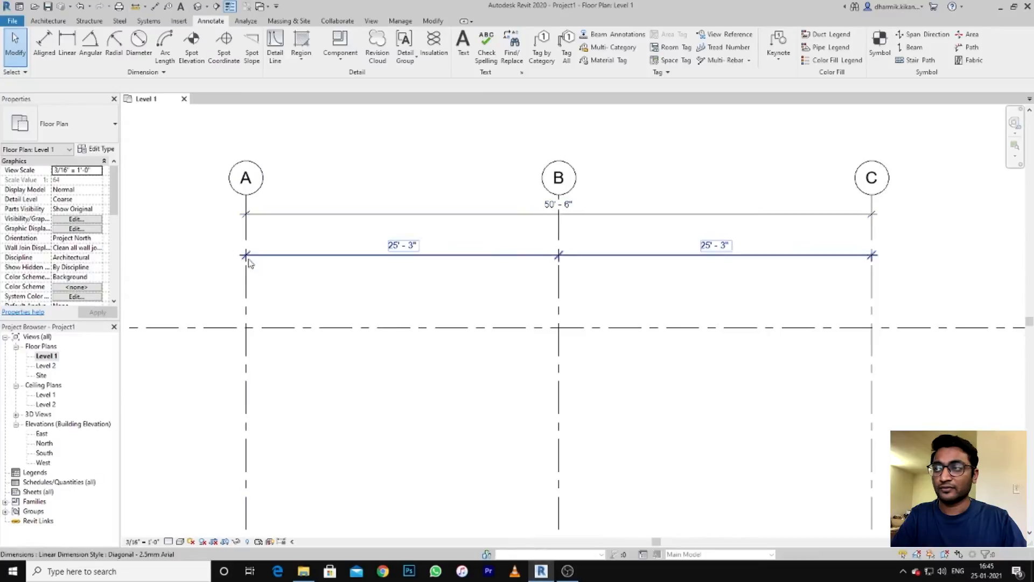
Move grid line A by setting the overall distance between grid lines A and C to 50'.
{"action": "left_click", "coordinate": [245, 276]}
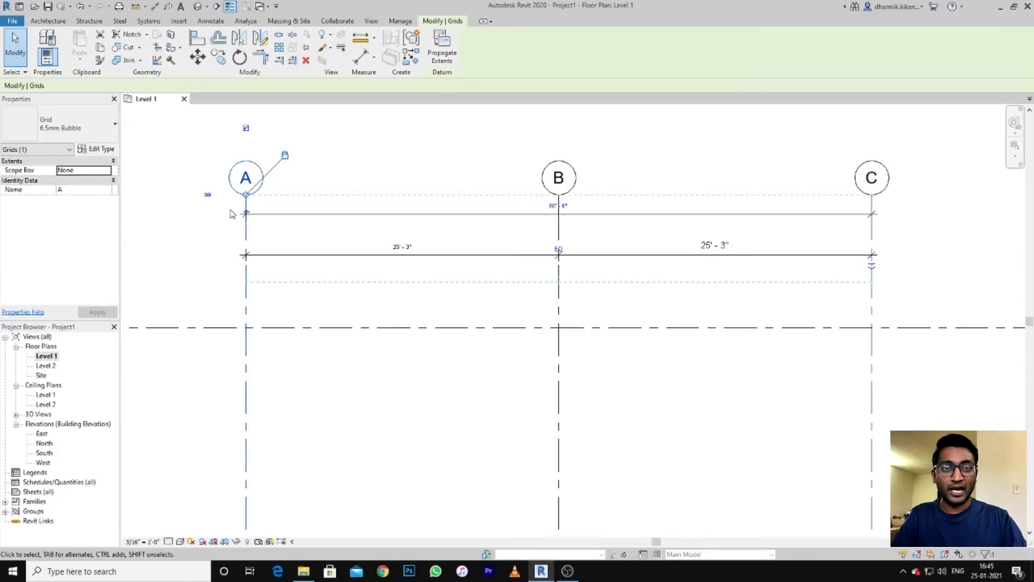
{"action": "left_click", "coordinate": [555, 208]}
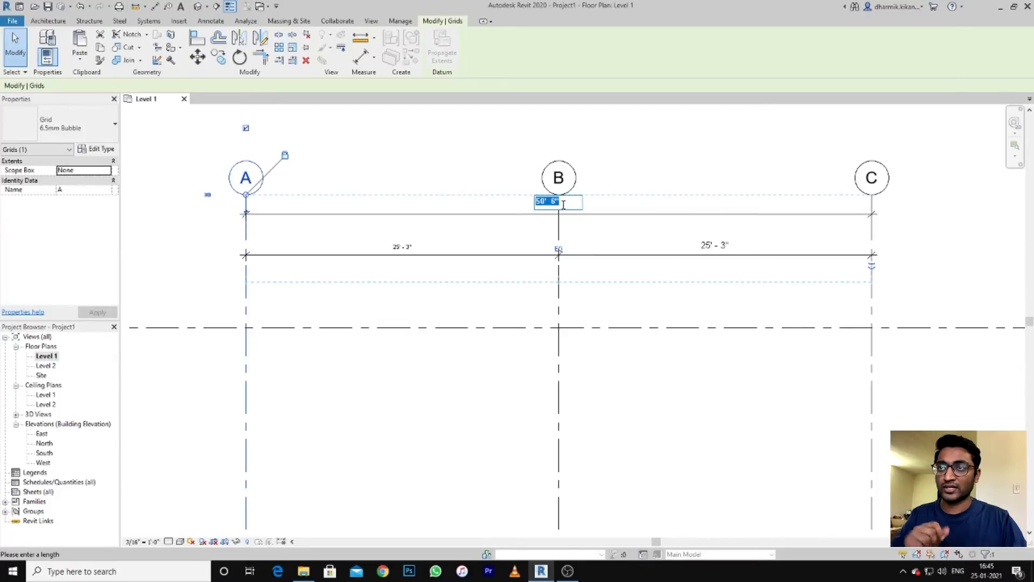
{"action": "type", "text": "50"}
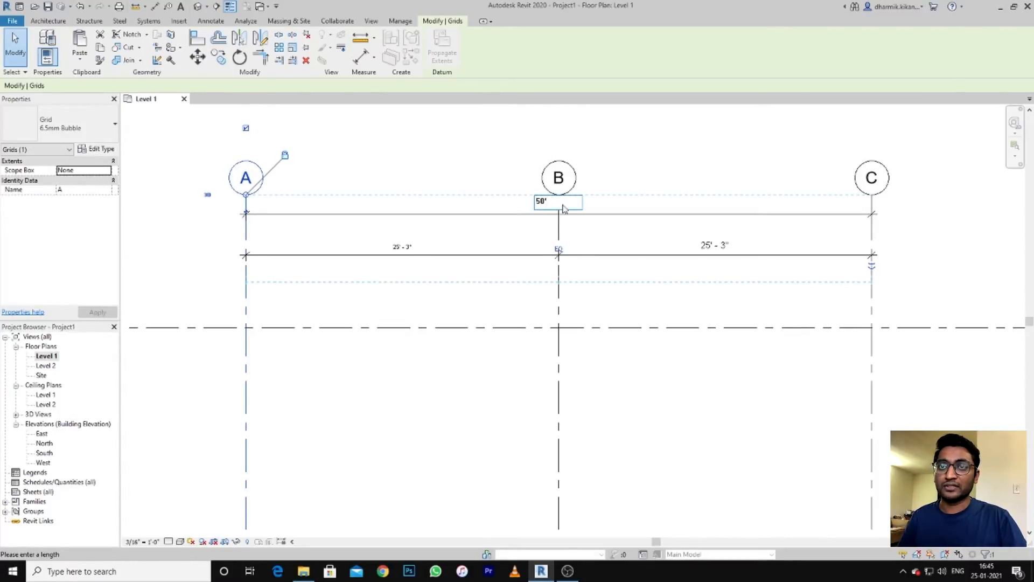
{"action": "type", "text": "'"}
{"action": "key", "text": "Return"}
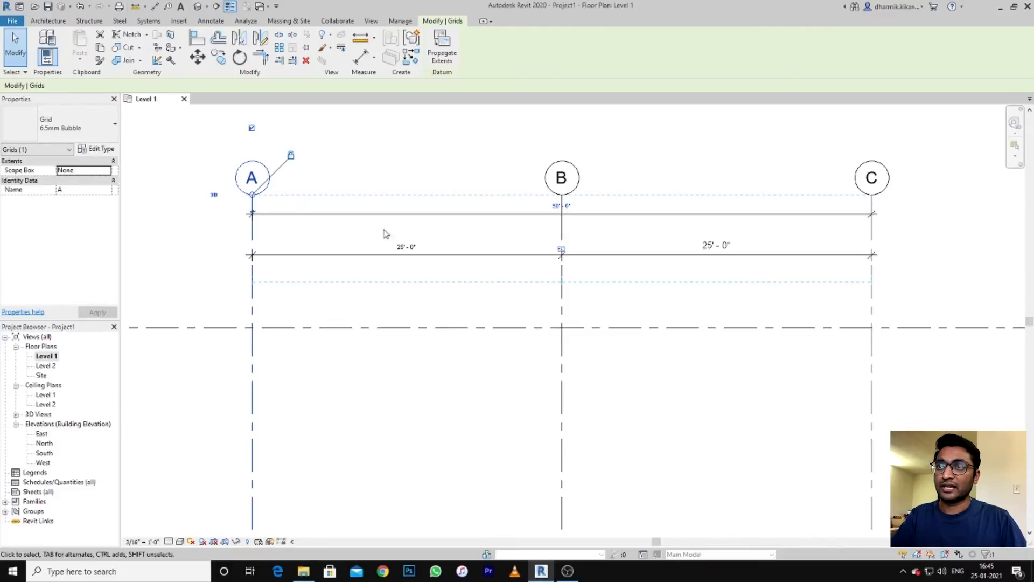
Move grid line C by setting the overall distance between grid lines A and C to 48', and deselect it.
{"action": "scroll", "coordinate": [518, 221], "scroll_direction": "up", "scroll_amount": 2}
{"action": "scroll", "coordinate": [555, 212], "scroll_direction": "down", "scroll_amount": 3}
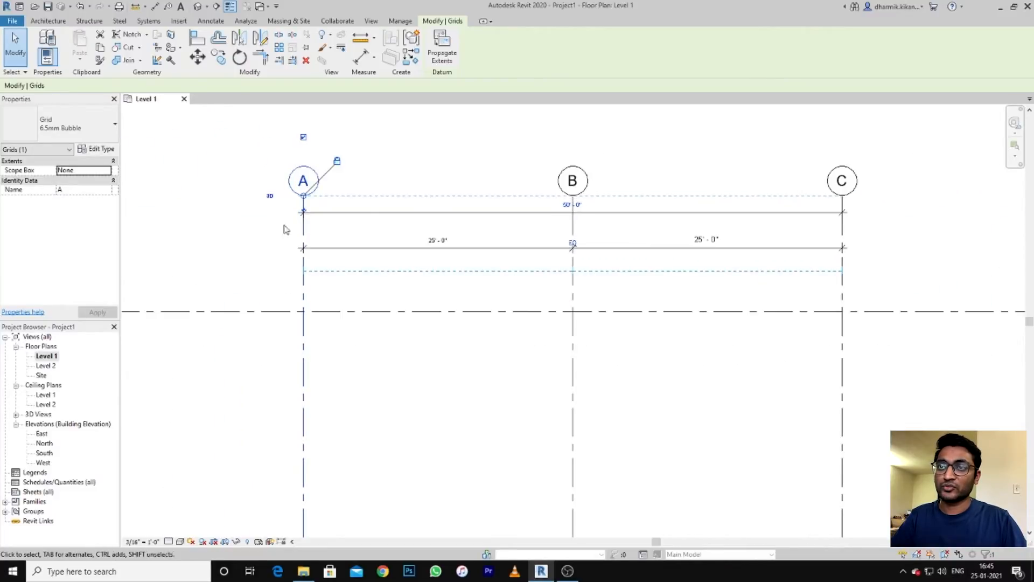
{"action": "scroll", "coordinate": [467, 253], "scroll_direction": "up", "scroll_amount": 2}
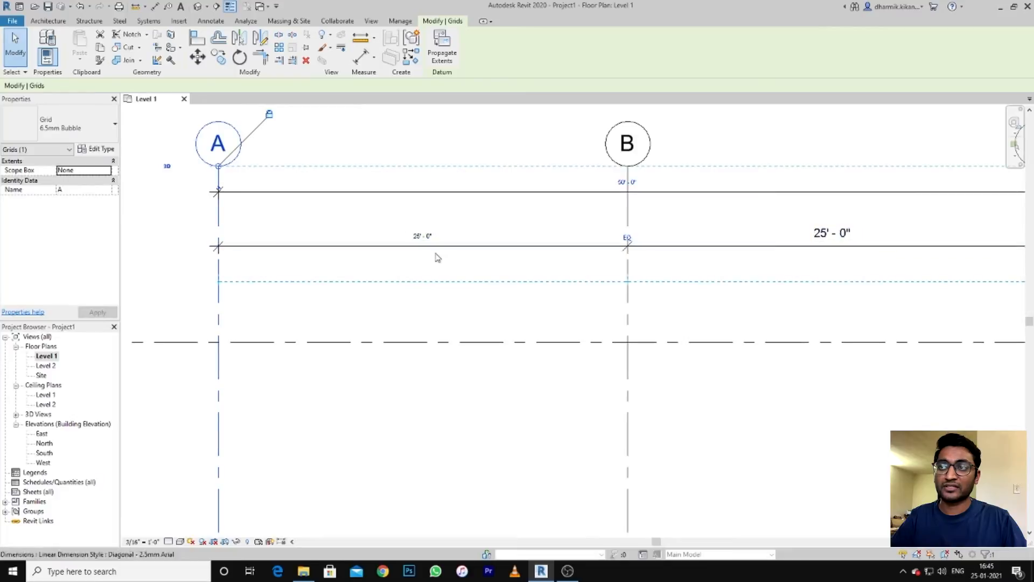
{"action": "scroll", "coordinate": [439, 235], "scroll_direction": "down", "scroll_amount": 2}
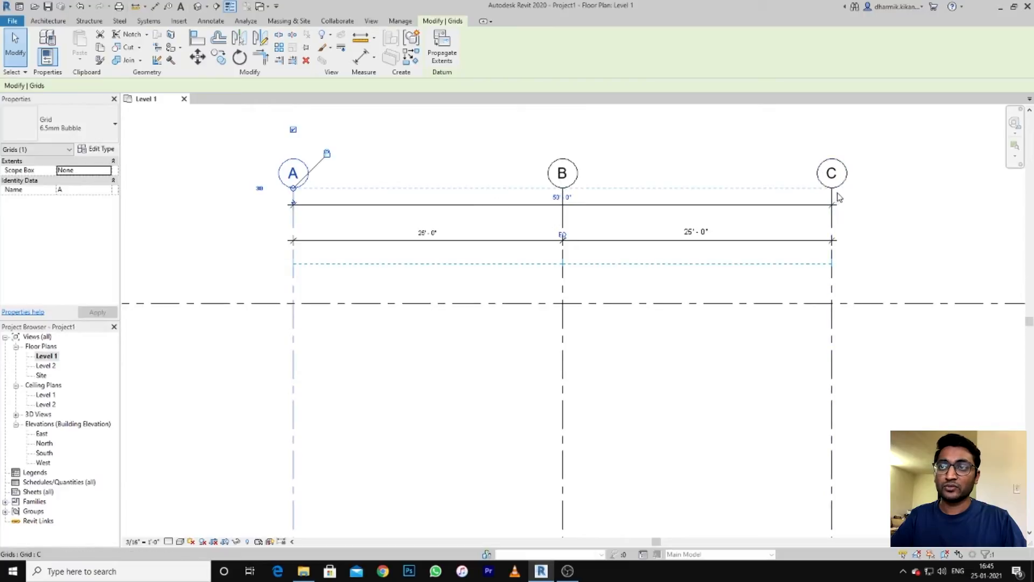
{"action": "scroll", "coordinate": [692, 192], "scroll_direction": "up", "scroll_amount": 2}
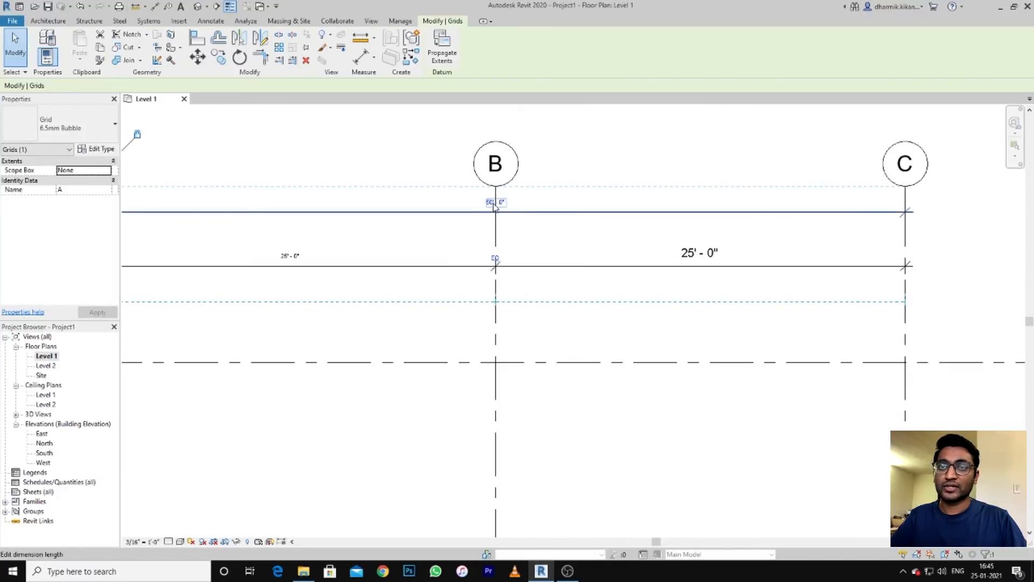
{"action": "left_click", "coordinate": [906, 242]}
{"action": "left_click", "coordinate": [495, 201]}
{"action": "left_click_drag", "start_coordinate": [498, 201], "coordinate": [443, 206]}
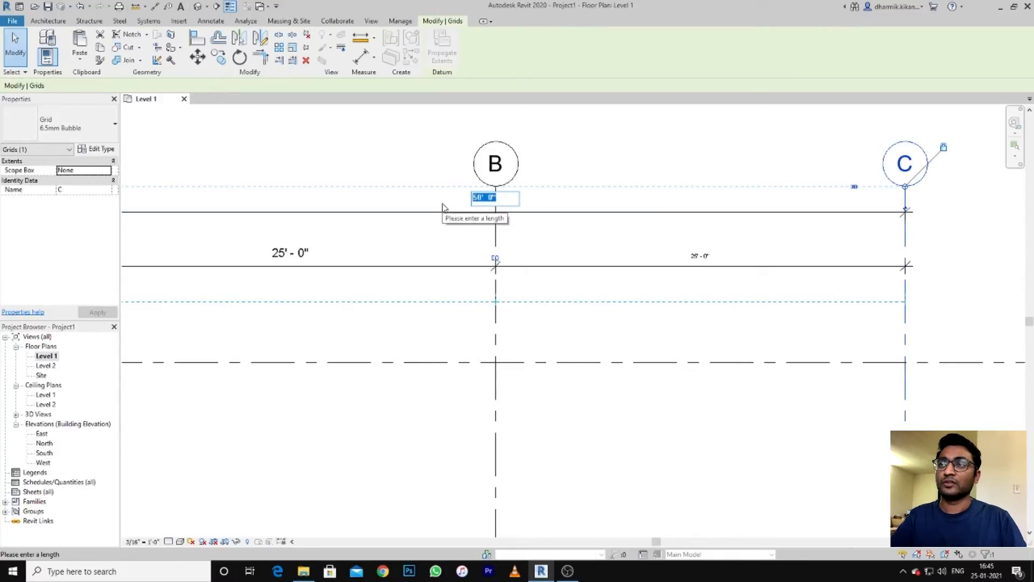
{"action": "type", "text": "48'"}
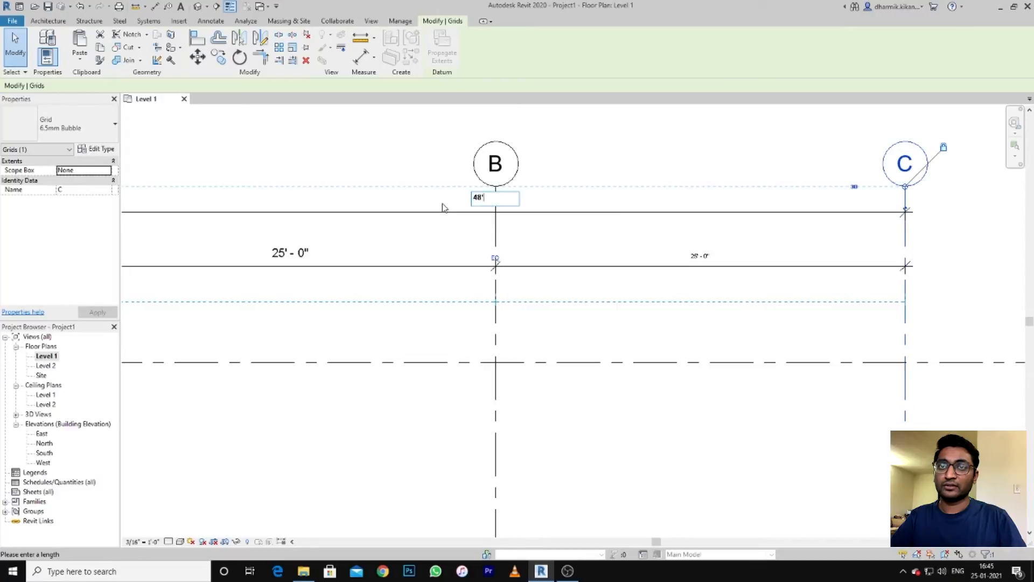
{"action": "key", "text": "Return"}
{"action": "scroll", "coordinate": [443, 207], "scroll_direction": "down", "scroll_amount": 2}
{"action": "scroll", "coordinate": [492, 225], "scroll_direction": "down", "scroll_amount": 1}
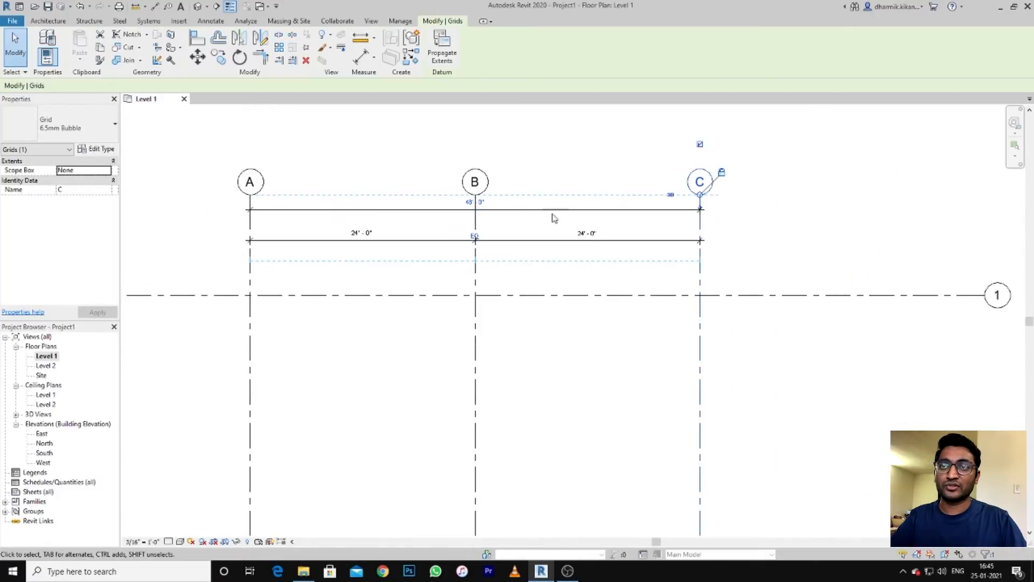
{"action": "scroll", "coordinate": [678, 225], "scroll_direction": "up", "scroll_amount": 2}
{"action": "scroll", "coordinate": [711, 204], "scroll_direction": "down", "scroll_amount": 4}
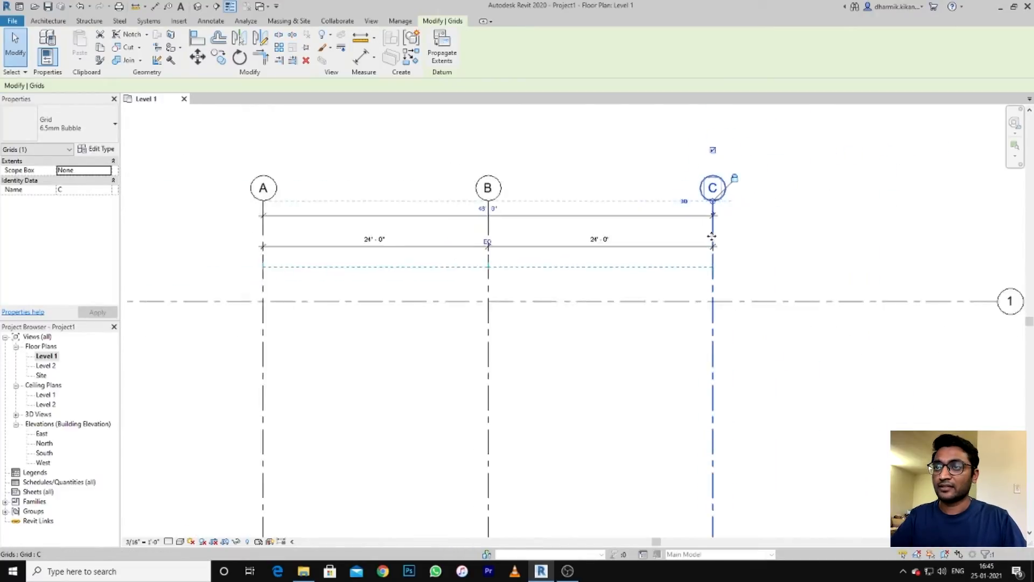
{"action": "middle_click_drag", "start_coordinate": [619, 341], "coordinate": [630, 231]}
{"action": "scroll", "coordinate": [600, 264], "scroll_direction": "down", "scroll_amount": 2}
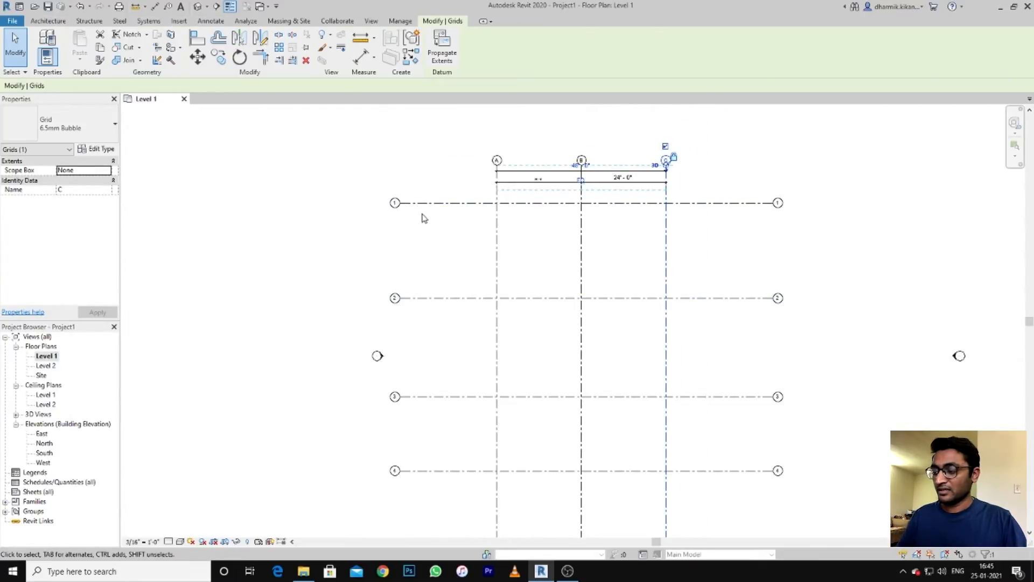
{"action": "key", "text": "Escape"}
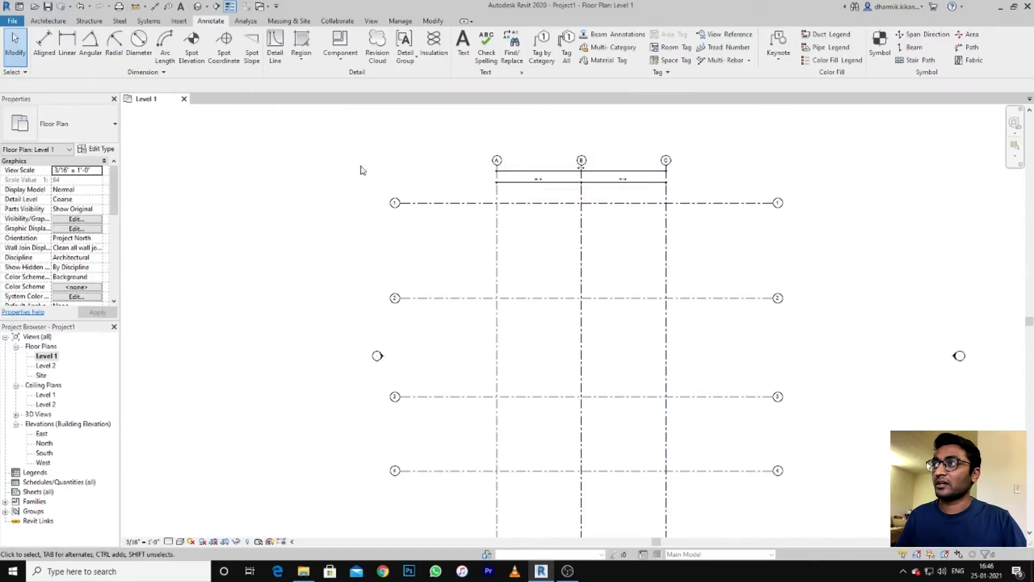
Place a continuous aligned dimension string across grid lines 1, 2, 3 and 4, between their left bubbles and grid line A.
{"action": "left_click", "coordinate": [42, 42]}
{"action": "scroll", "coordinate": [414, 203], "scroll_direction": "up", "scroll_amount": 1}
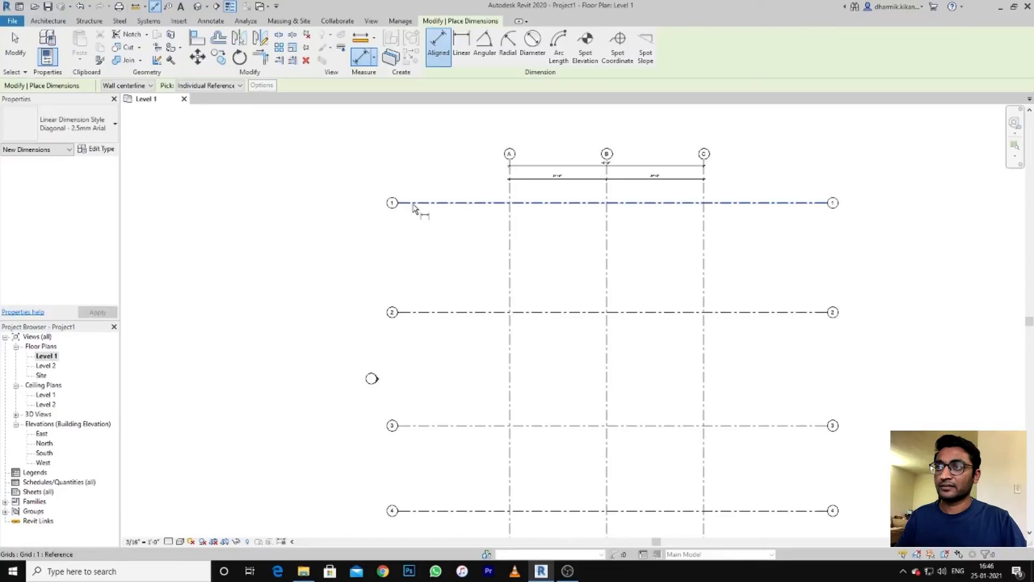
{"action": "left_click", "coordinate": [433, 206]}
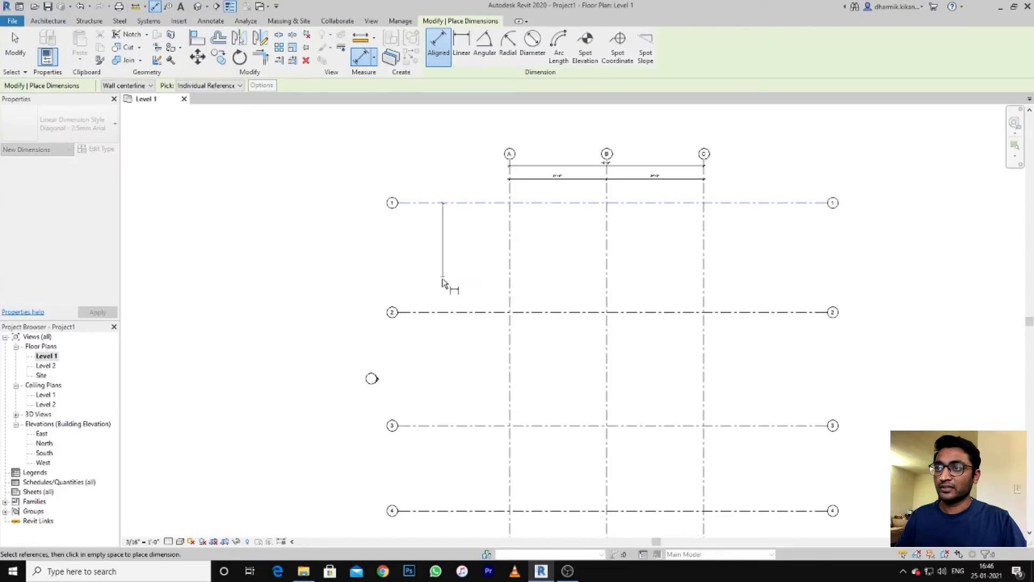
{"action": "left_click", "coordinate": [433, 313]}
{"action": "left_click", "coordinate": [436, 426]}
{"action": "left_click", "coordinate": [438, 519]}
{"action": "middle_click_drag", "start_coordinate": [439, 519], "coordinate": [426, 350]}
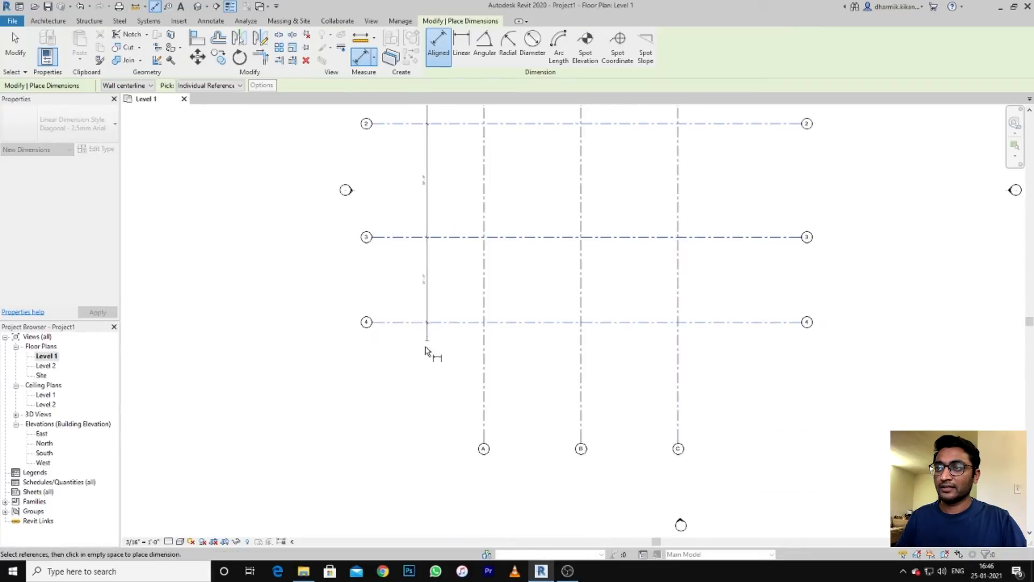
{"action": "left_click", "coordinate": [405, 384]}
{"action": "scroll", "coordinate": [392, 213], "scroll_direction": "up", "scroll_amount": 5}
{"action": "scroll", "coordinate": [432, 365], "scroll_direction": "down", "scroll_amount": 7}
{"action": "middle_click_drag", "start_coordinate": [424, 249], "coordinate": [497, 350]}
{"action": "scroll", "coordinate": [502, 243], "scroll_direction": "up", "scroll_amount": 2}
{"action": "scroll", "coordinate": [473, 294], "scroll_direction": "down", "scroll_amount": 6}
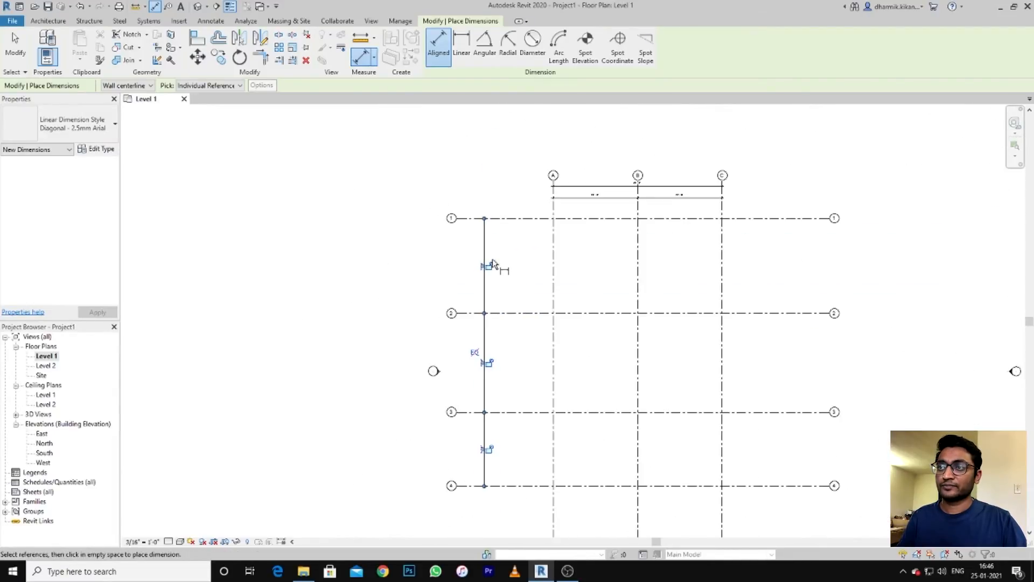
{"action": "scroll", "coordinate": [499, 264], "scroll_direction": "up", "scroll_amount": 3}
{"action": "key", "text": "Escape"}
{"action": "scroll", "coordinate": [458, 264], "scroll_direction": "down", "scroll_amount": 2}
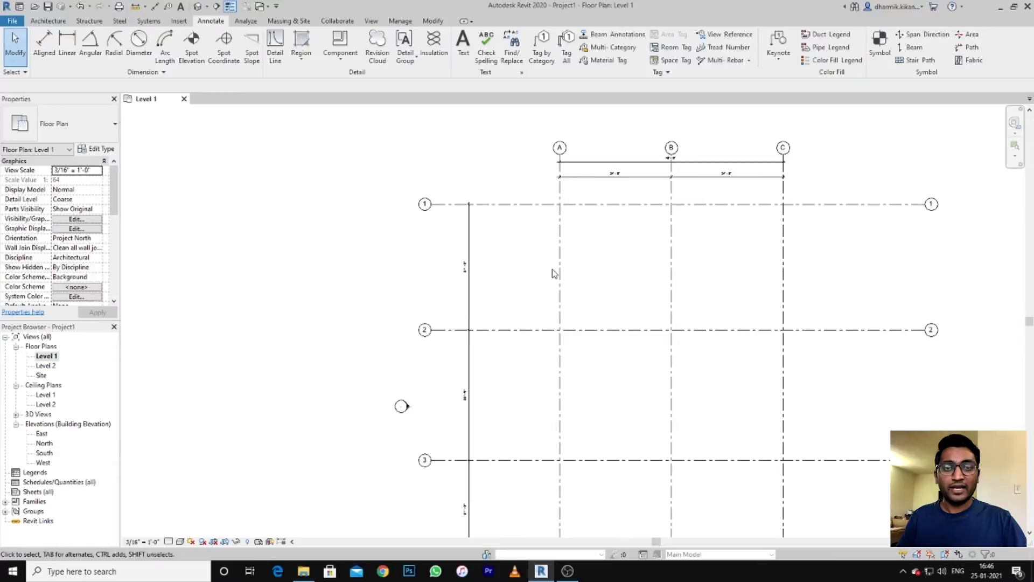
Try moving grid line 1 down to about 17' from grid line 2, and revert the move.
{"action": "middle_click_drag", "start_coordinate": [553, 273], "coordinate": [503, 266]}
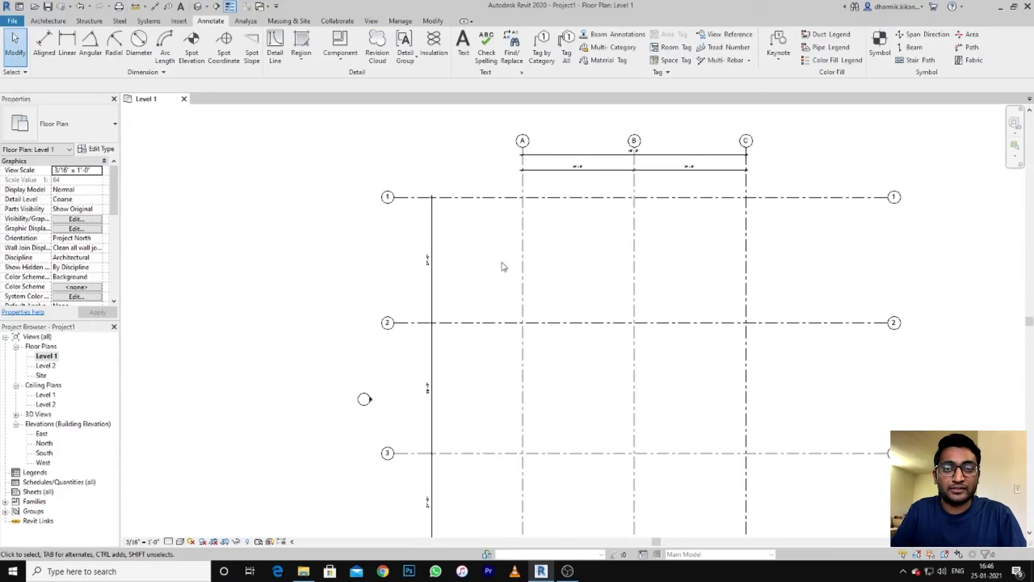
{"action": "scroll", "coordinate": [503, 267], "scroll_direction": "down", "scroll_amount": 5}
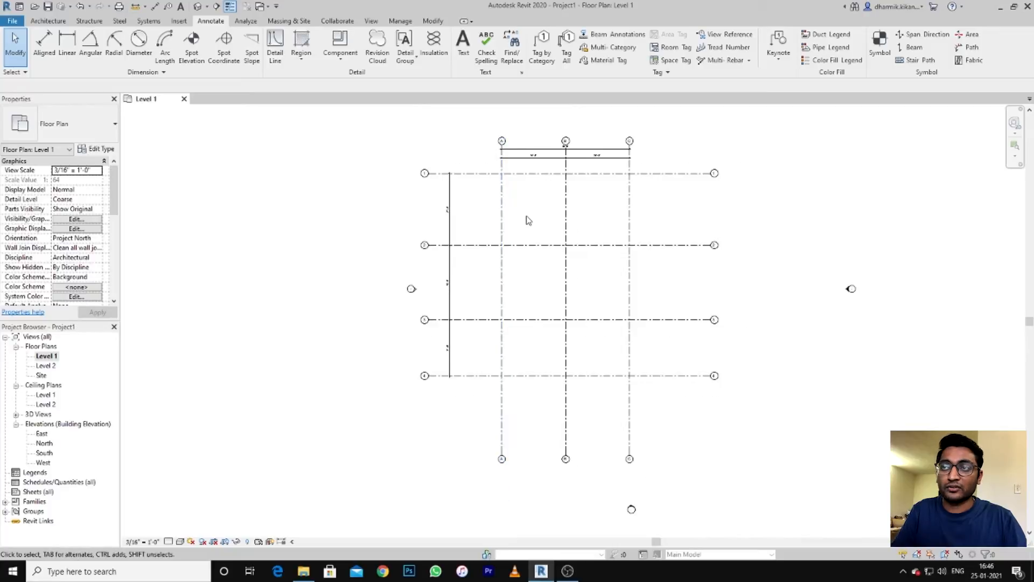
{"action": "scroll", "coordinate": [527, 214], "scroll_direction": "up", "scroll_amount": 2}
{"action": "left_click", "coordinate": [518, 152]}
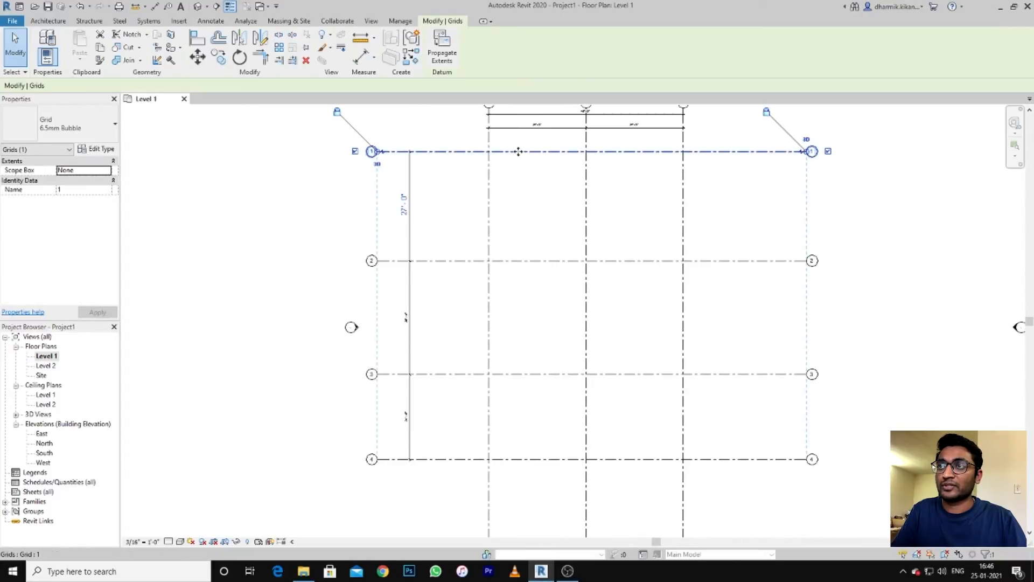
{"action": "left_click_drag", "start_coordinate": [518, 151], "coordinate": [521, 192]}
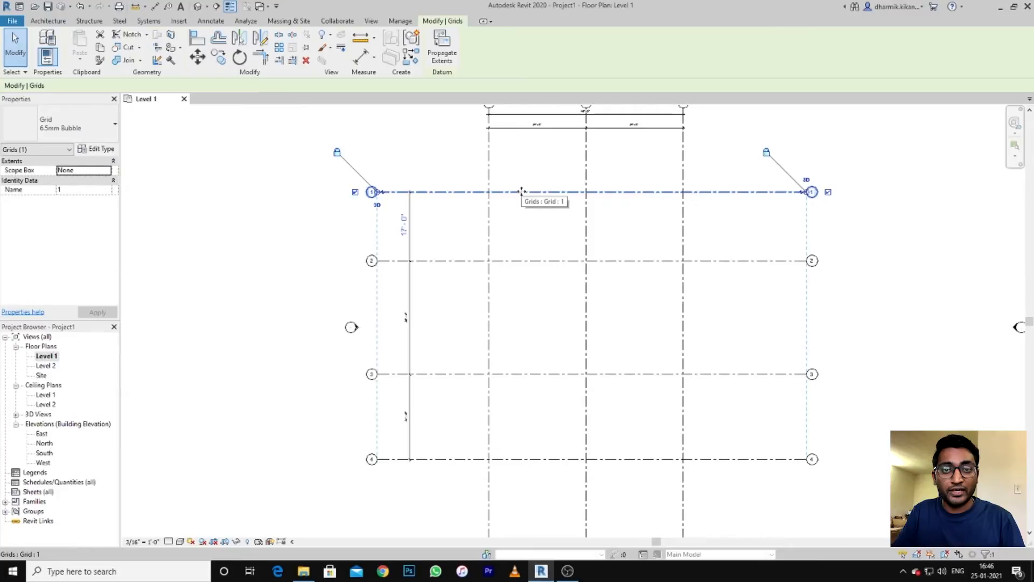
{"action": "key", "text": "Escape"}
Select all seven grid lines together and pin them in place, then clear the selection.
{"action": "mouse_move", "coordinate": [522, 192]}
{"action": "left_mouse_down"}
{"action": "mouse_move", "coordinate": [695, 151]}
{"action": "mouse_move", "coordinate": [554, 349]}
{"action": "mouse_move", "coordinate": [462, 438]}
{"action": "mouse_move", "coordinate": [454, 478]}
{"action": "left_mouse_up"}
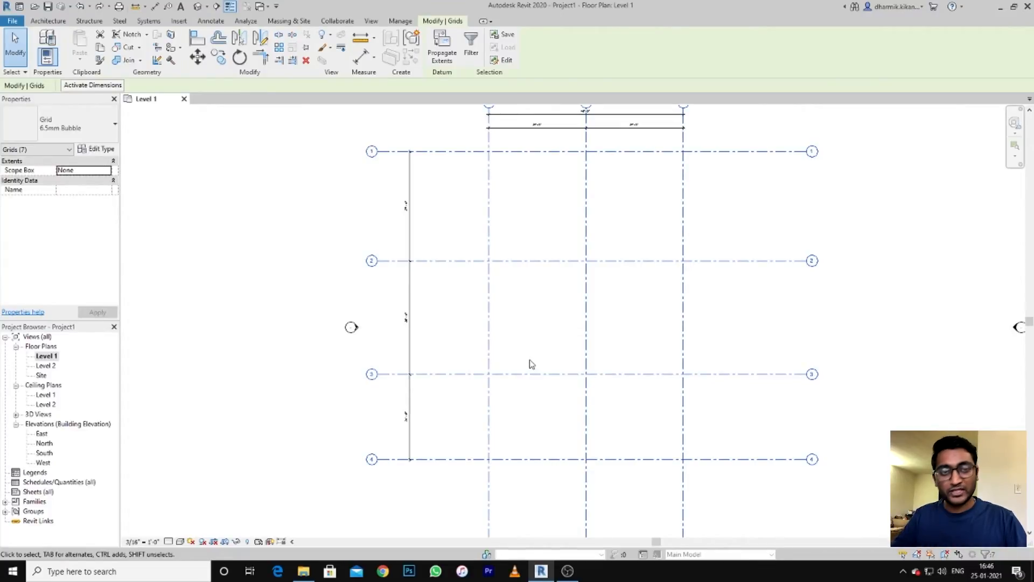
{"action": "key", "text": "p"}
{"action": "key", "text": "n"}
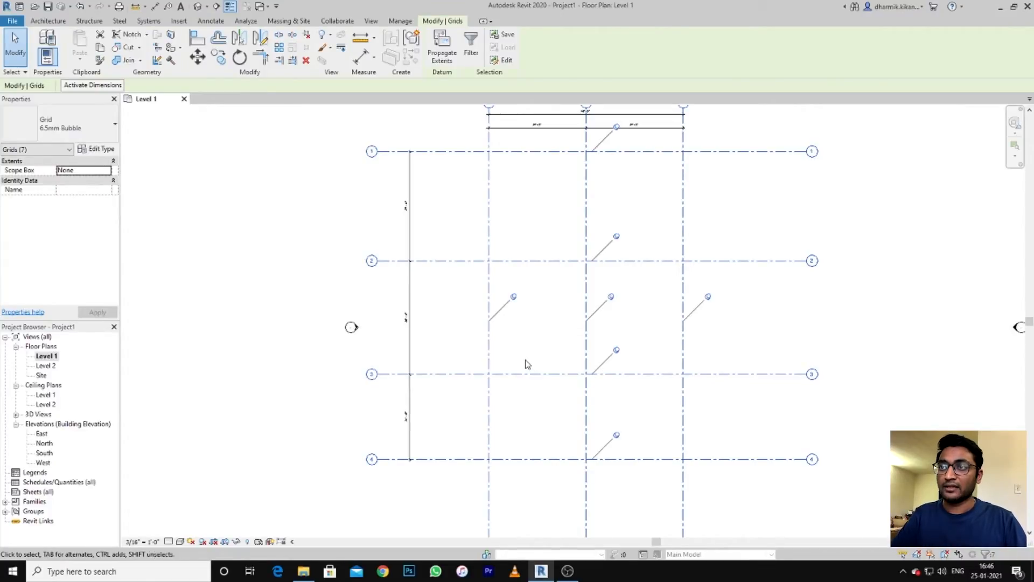
{"action": "scroll", "coordinate": [509, 307], "scroll_direction": "up", "scroll_amount": 3}
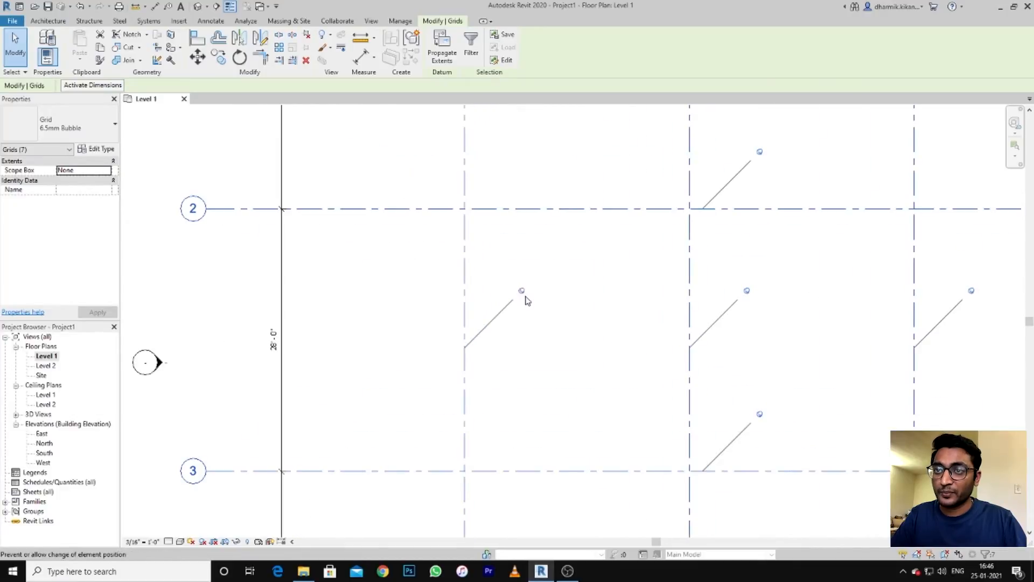
{"action": "scroll", "coordinate": [518, 282], "scroll_direction": "down", "scroll_amount": 5}
{"action": "scroll", "coordinate": [592, 180], "scroll_direction": "up", "scroll_amount": 3}
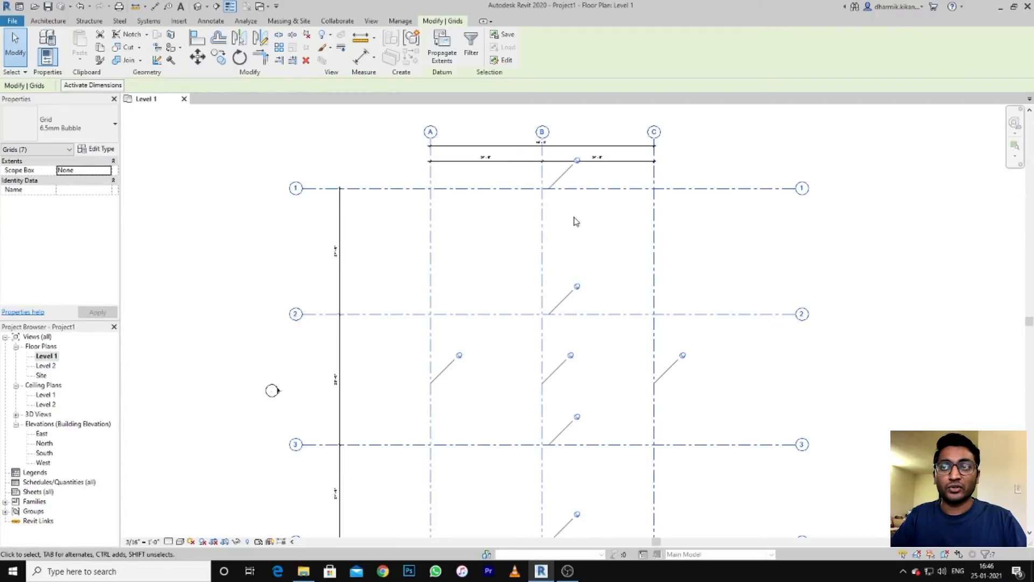
{"action": "left_click", "coordinate": [575, 221]}
Try unpinning grid line 1 and moving it to about 26' from grid line 2, and revert both changes.
{"action": "left_click", "coordinate": [571, 190]}
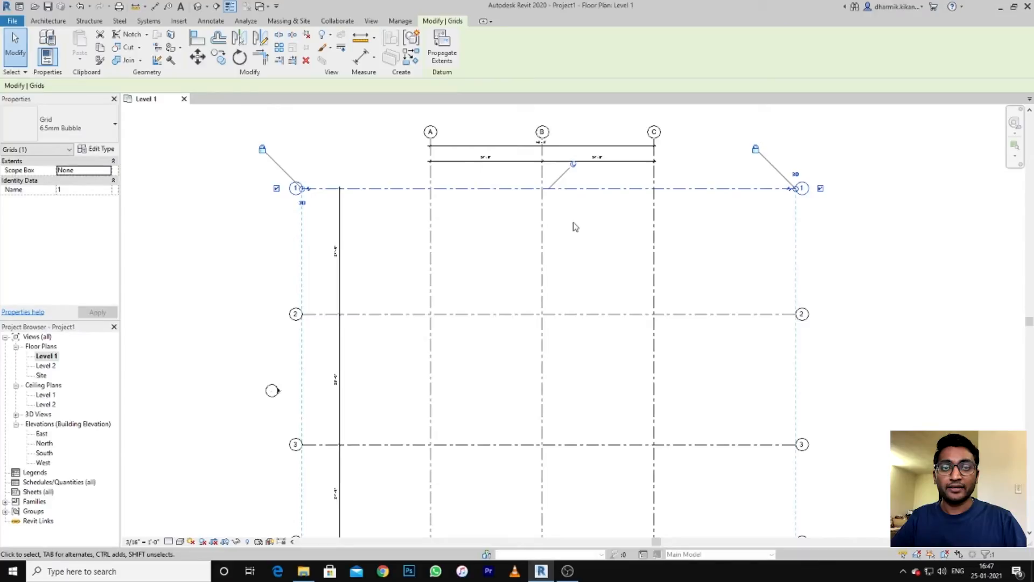
{"action": "left_click", "coordinate": [572, 165]}
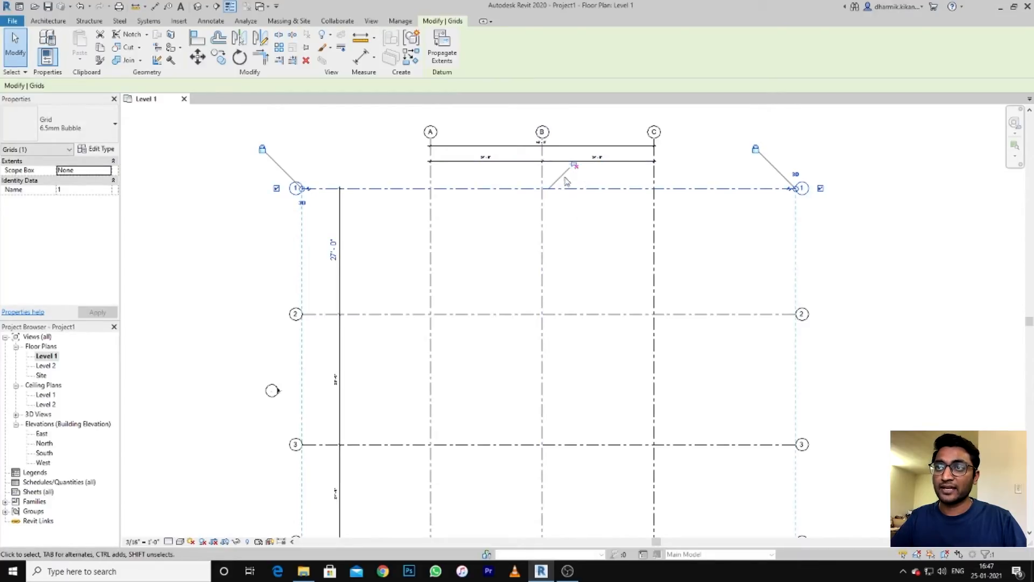
{"action": "mouse_move", "coordinate": [564, 189]}
{"action": "left_mouse_down"}
{"action": "mouse_move", "coordinate": [564, 212]}
{"action": "mouse_move", "coordinate": [565, 193]}
{"action": "left_mouse_up"}
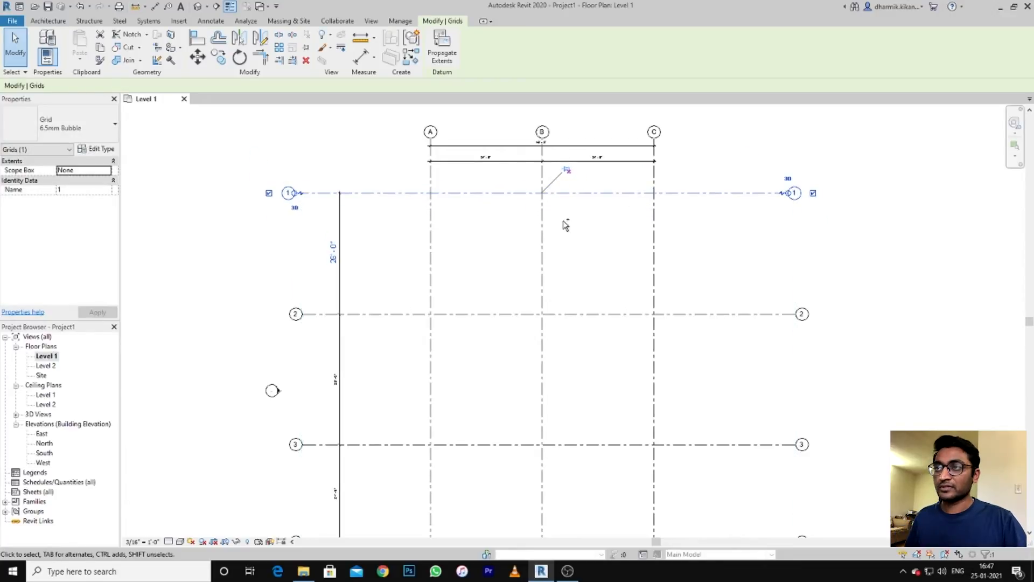
{"action": "left_click", "coordinate": [557, 215]}
{"action": "left_click", "coordinate": [557, 191]}
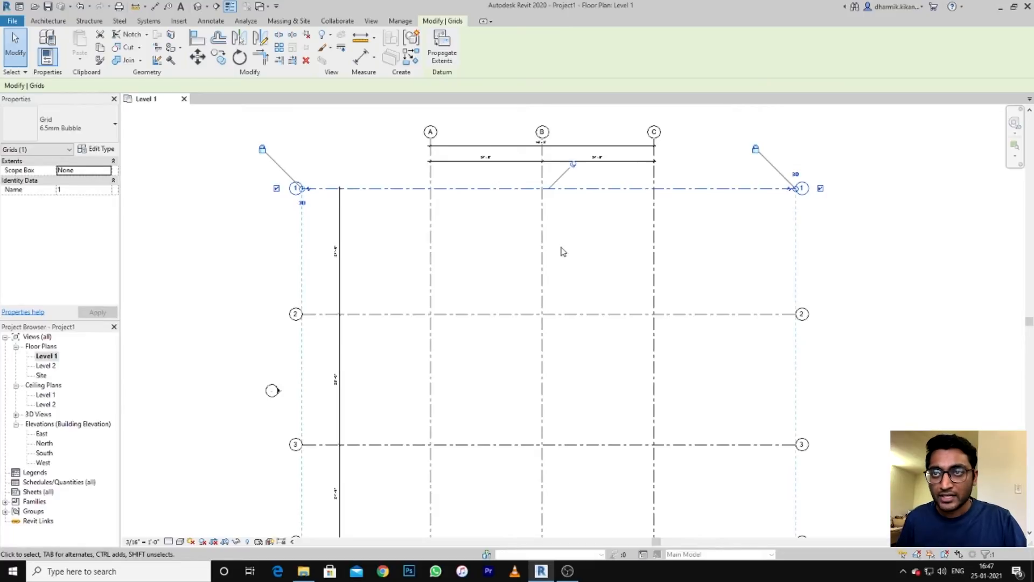
Examine the pinned grid layout and its dimension strings on Level 1, and deselect grid line 1.
{"action": "scroll", "coordinate": [563, 253], "scroll_direction": "down", "scroll_amount": 2}
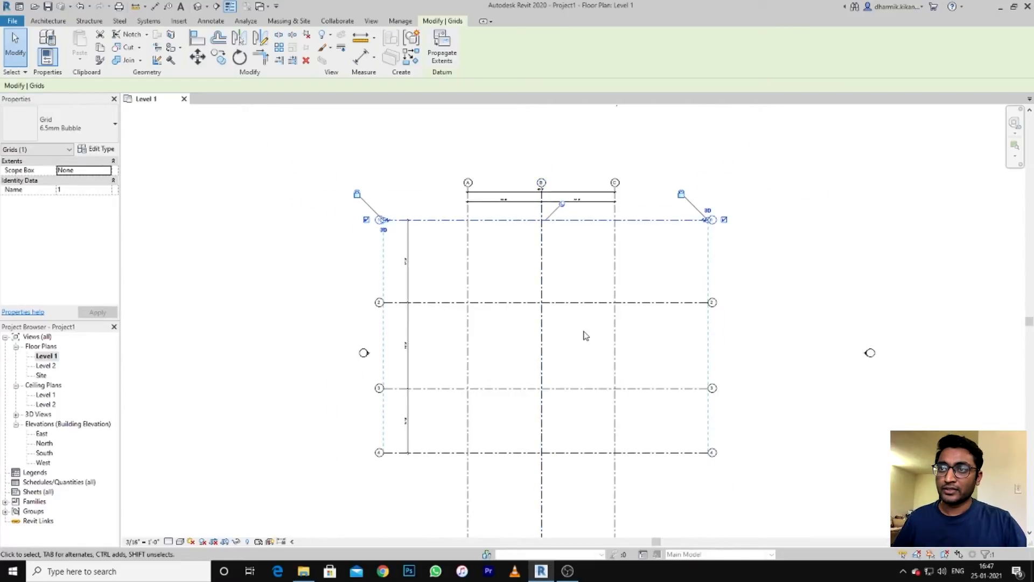
{"action": "scroll", "coordinate": [584, 334], "scroll_direction": "down", "scroll_amount": 3}
{"action": "scroll", "coordinate": [587, 329], "scroll_direction": "up", "scroll_amount": 3}
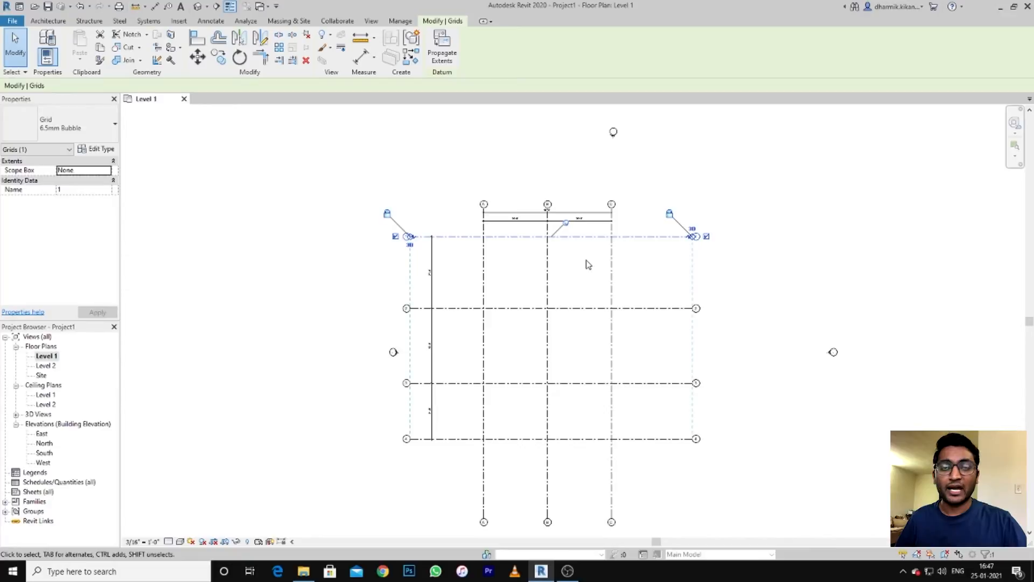
{"action": "scroll", "coordinate": [453, 239], "scroll_direction": "up", "scroll_amount": 1}
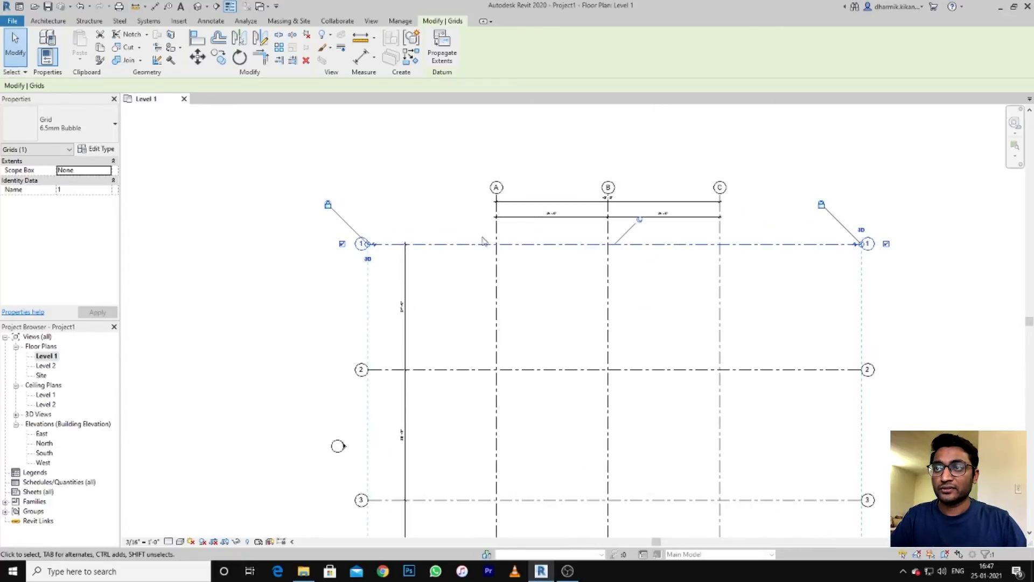
{"action": "scroll", "coordinate": [547, 277], "scroll_direction": "up", "scroll_amount": 1}
{"action": "scroll", "coordinate": [503, 295], "scroll_direction": "down", "scroll_amount": 1}
{"action": "scroll", "coordinate": [503, 296], "scroll_direction": "up", "scroll_amount": 2}
{"action": "scroll", "coordinate": [474, 261], "scroll_direction": "up", "scroll_amount": 1}
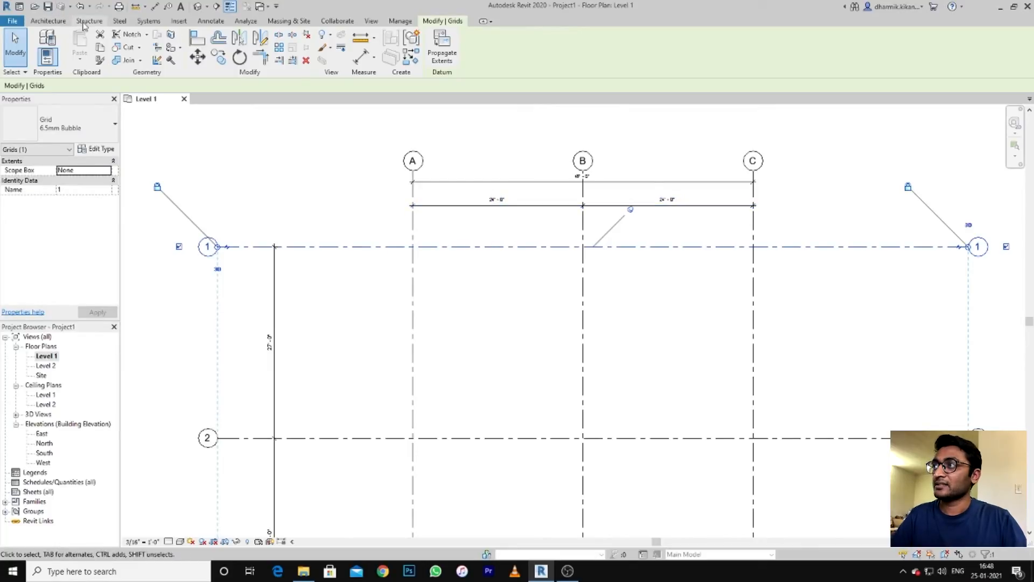
{"action": "key", "text": "Escape"}
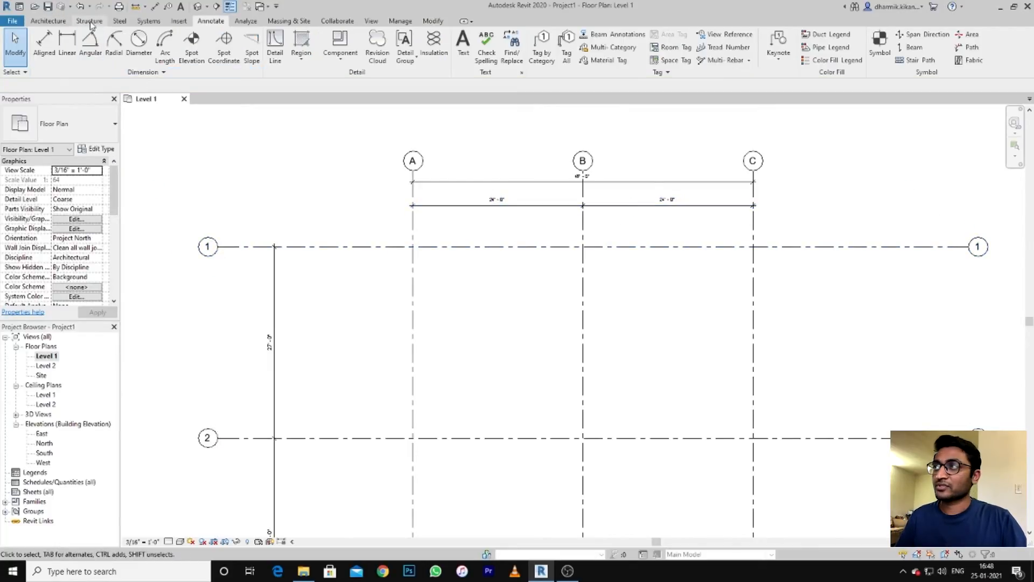
Open the South building elevation with the structural tools at hand, framing the level lines and grids A–C.
{"action": "left_click", "coordinate": [89, 22]}
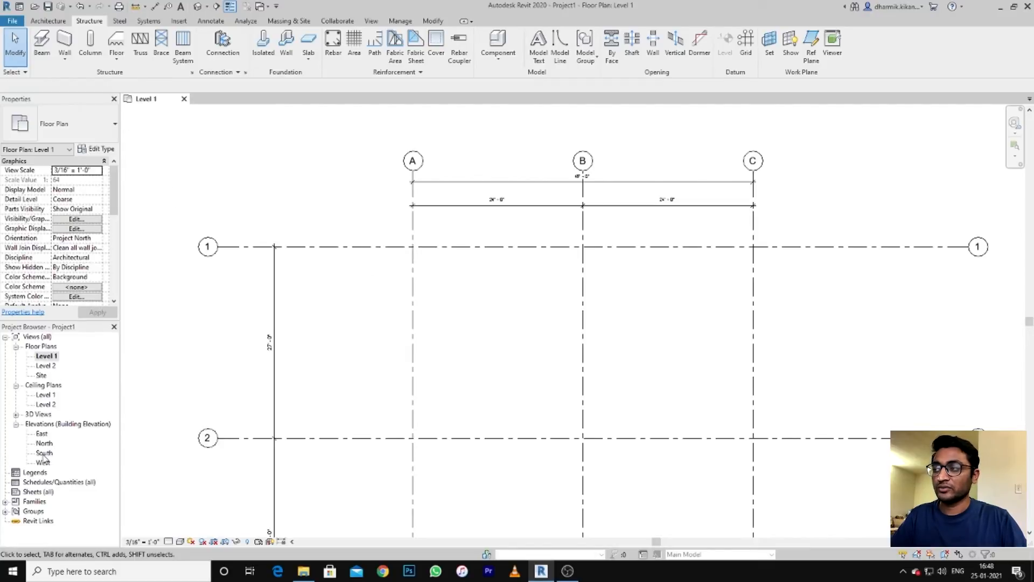
{"action": "double_click", "coordinate": [46, 454]}
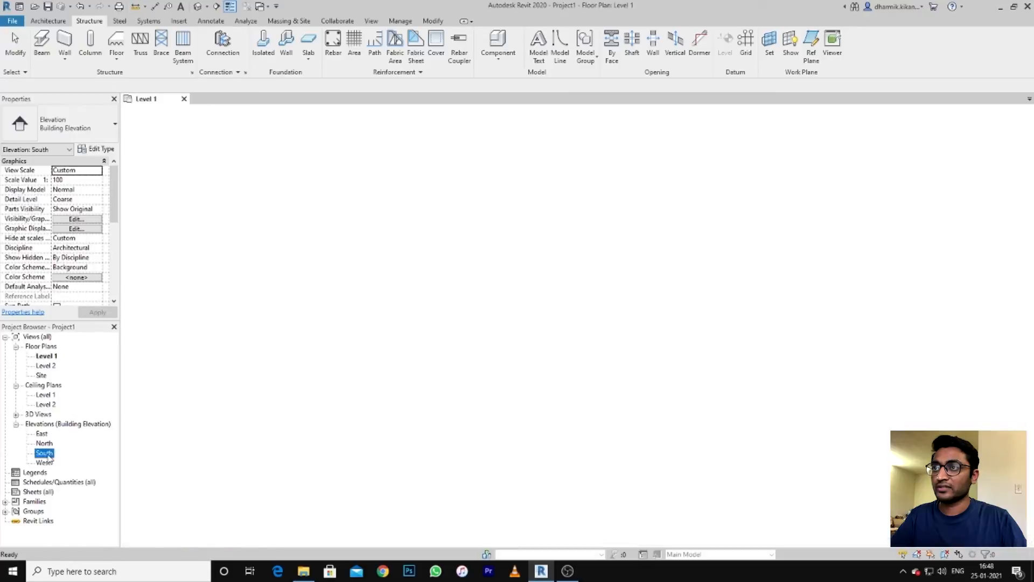
{"action": "scroll", "coordinate": [483, 376], "scroll_direction": "up", "scroll_amount": 2}
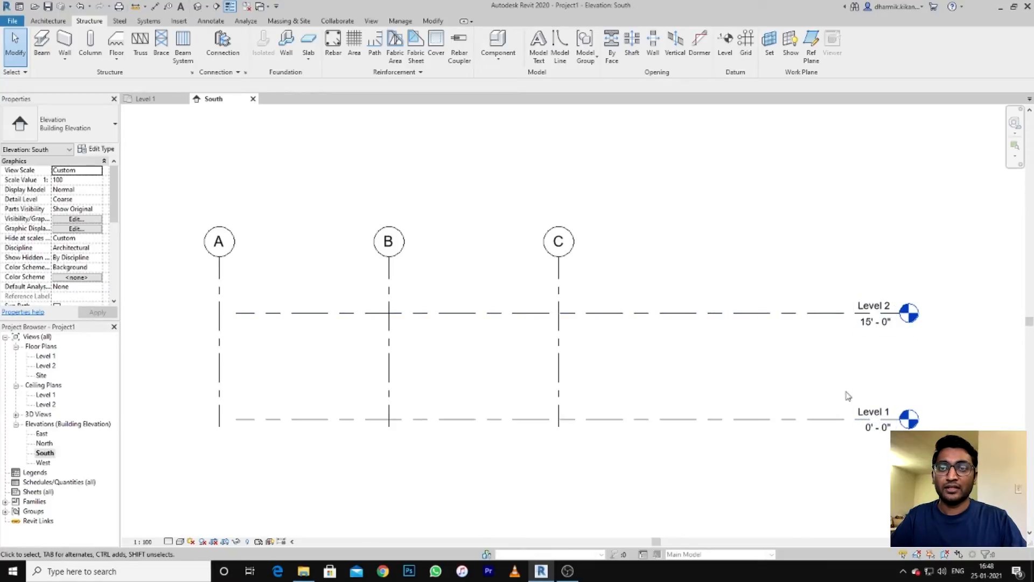
Set the elevation of Level 2 to 16'.
{"action": "scroll", "coordinate": [823, 363], "scroll_direction": "down", "scroll_amount": 2}
{"action": "scroll", "coordinate": [770, 365], "scroll_direction": "up", "scroll_amount": 2}
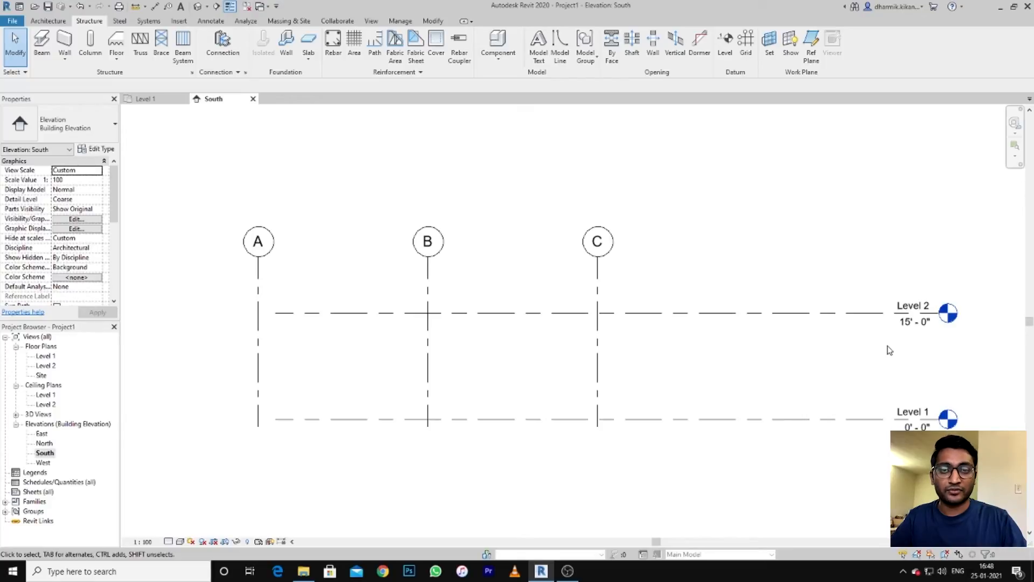
{"action": "left_click", "coordinate": [914, 327]}
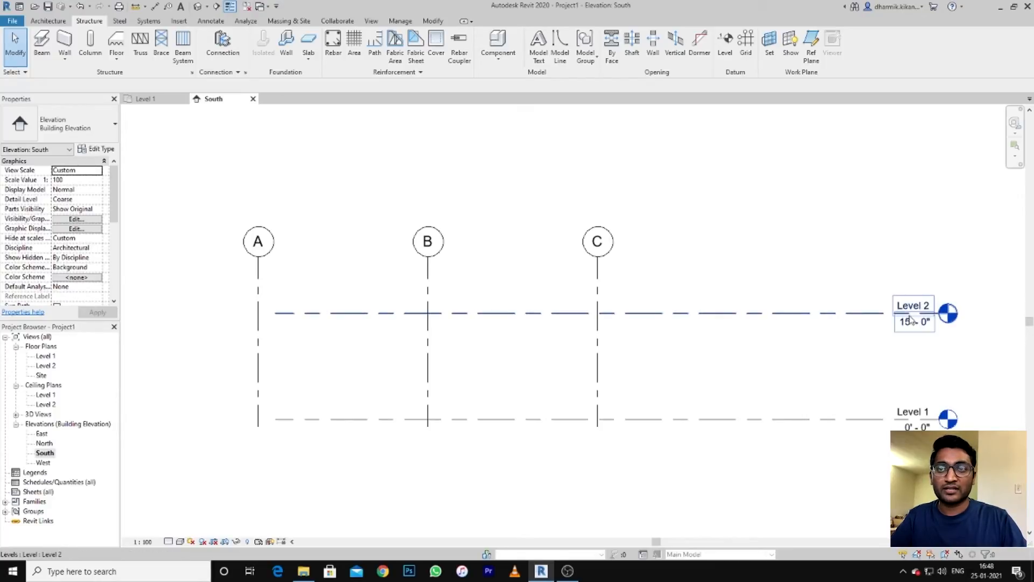
{"action": "double_click", "coordinate": [911, 323]}
{"action": "type", "text": "16"}
{"action": "key", "text": "Return"}
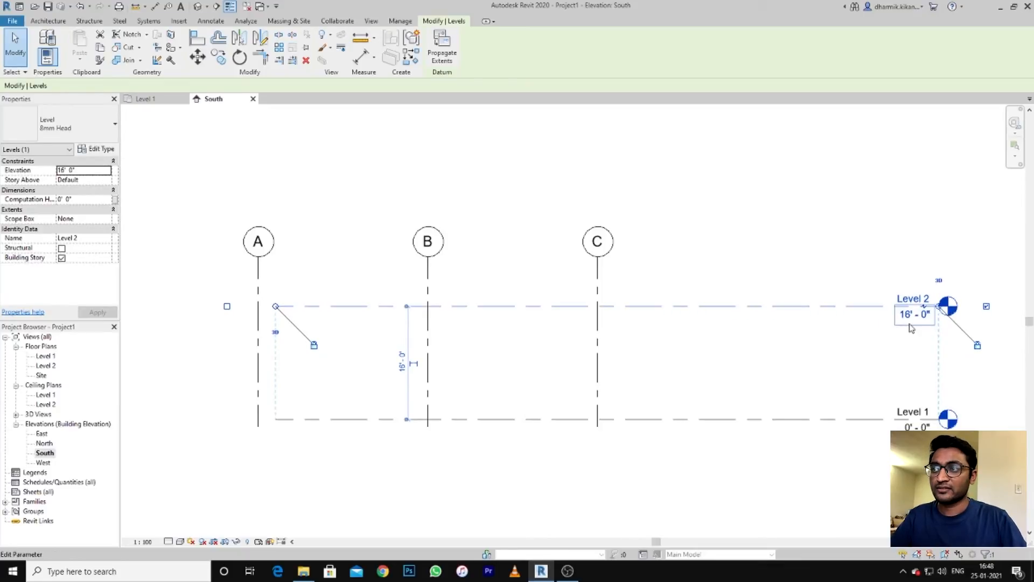
Examine the Level 1 and Level 2 lines and their heads across the South elevation.
{"action": "scroll", "coordinate": [446, 344], "scroll_direction": "down", "scroll_amount": 2}
{"action": "scroll", "coordinate": [529, 346], "scroll_direction": "up", "scroll_amount": 3}
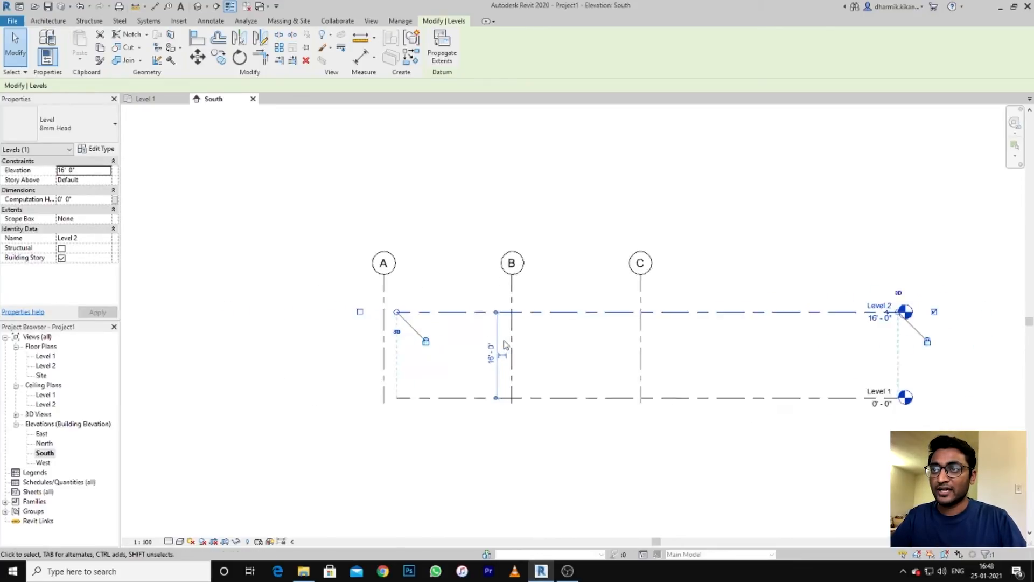
{"action": "scroll", "coordinate": [781, 323], "scroll_direction": "down", "scroll_amount": 1}
{"action": "middle_click_drag", "start_coordinate": [779, 323], "coordinate": [510, 313]}
{"action": "scroll", "coordinate": [708, 314], "scroll_direction": "up", "scroll_amount": 3}
{"action": "scroll", "coordinate": [593, 312], "scroll_direction": "up", "scroll_amount": 3}
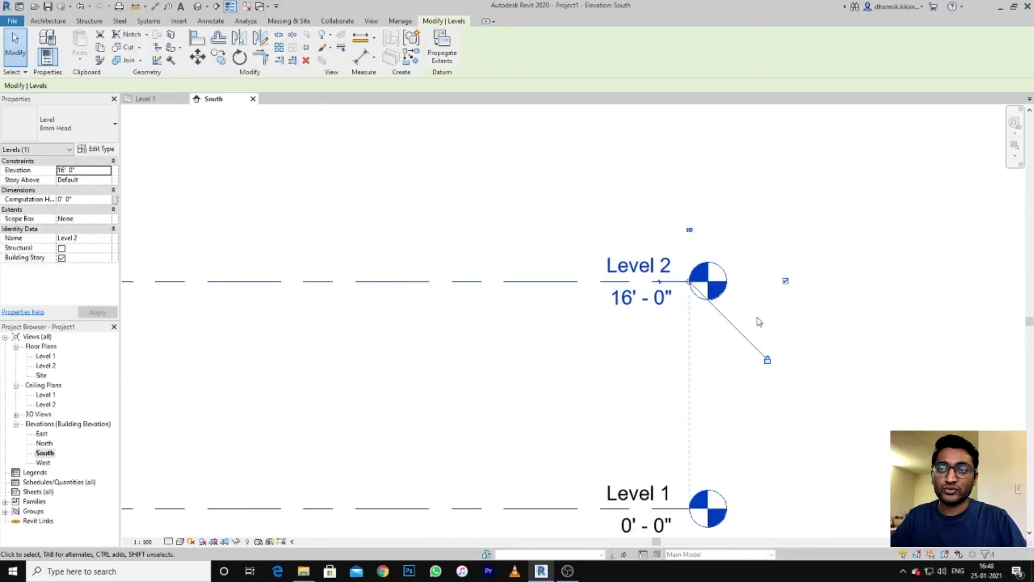
{"action": "scroll", "coordinate": [711, 312], "scroll_direction": "down", "scroll_amount": 3}
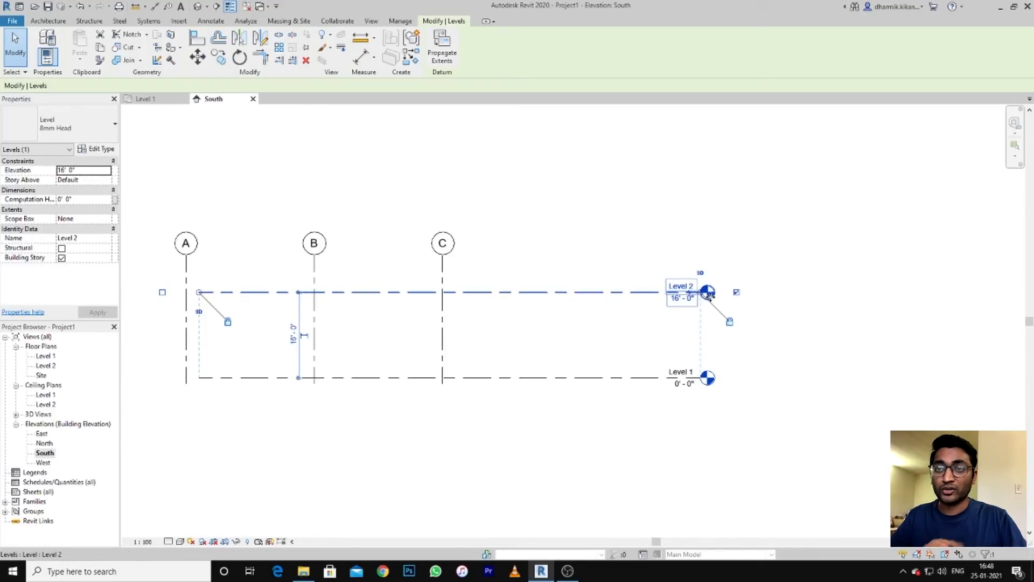
{"action": "scroll", "coordinate": [712, 297], "scroll_direction": "down", "scroll_amount": 1}
{"action": "middle_click_drag", "start_coordinate": [726, 306], "coordinate": [909, 285]}
{"action": "scroll", "coordinate": [754, 300], "scroll_direction": "up", "scroll_amount": 1}
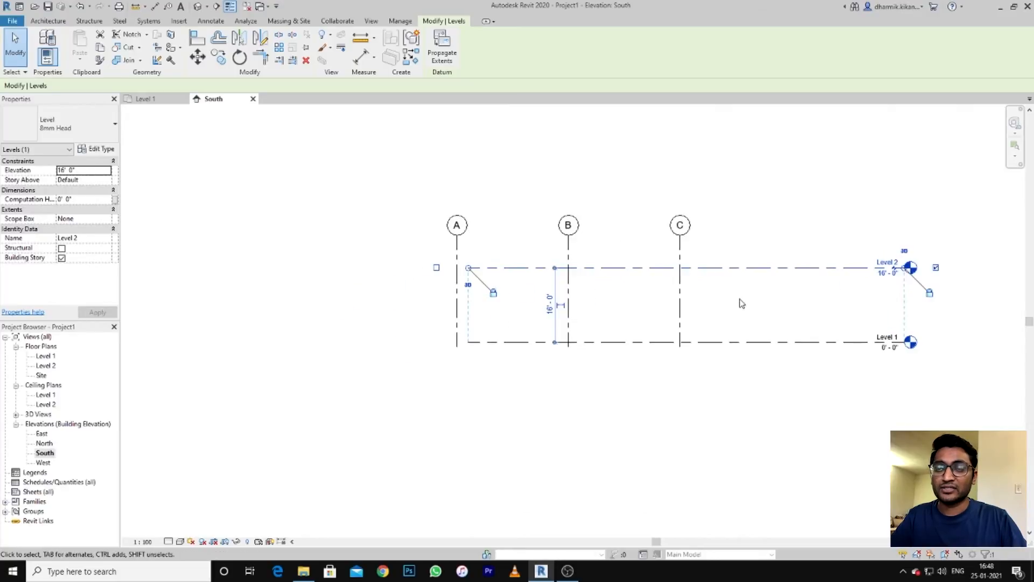
{"action": "scroll", "coordinate": [754, 300], "scroll_direction": "up", "scroll_amount": 1}
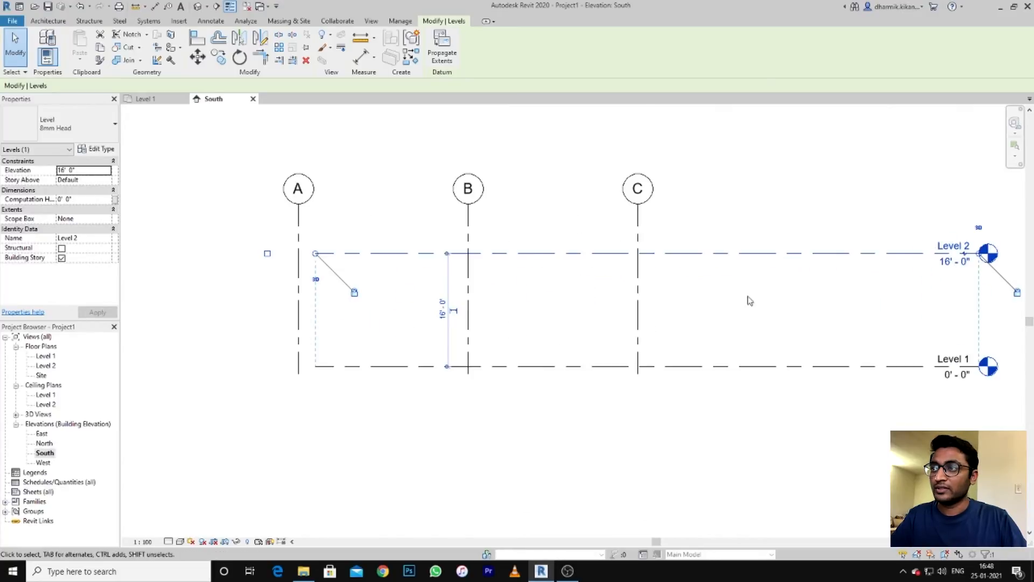
Show the level head at Level 2's grid A end and extend the level lines outward past grid A.
{"action": "left_click", "coordinate": [267, 253]}
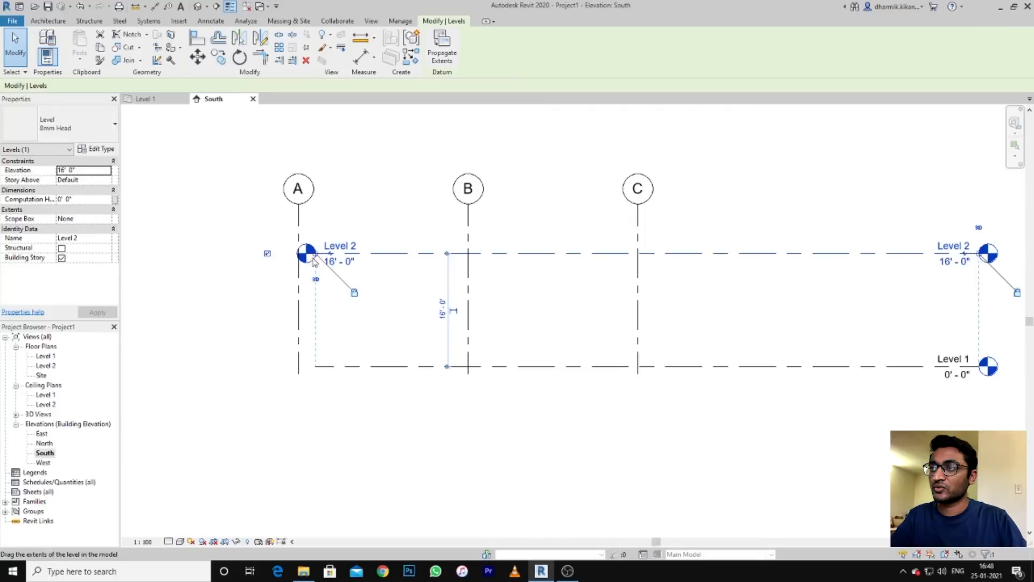
{"action": "scroll", "coordinate": [314, 263], "scroll_direction": "up", "scroll_amount": 1}
{"action": "middle_click_drag", "start_coordinate": [313, 262], "coordinate": [502, 257]}
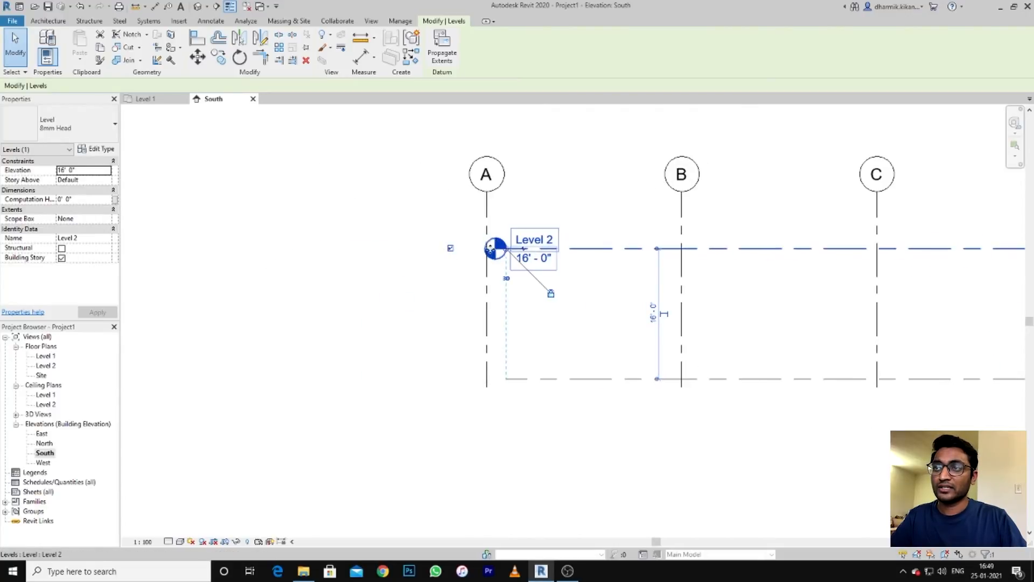
{"action": "scroll", "coordinate": [504, 249], "scroll_direction": "up", "scroll_amount": 5}
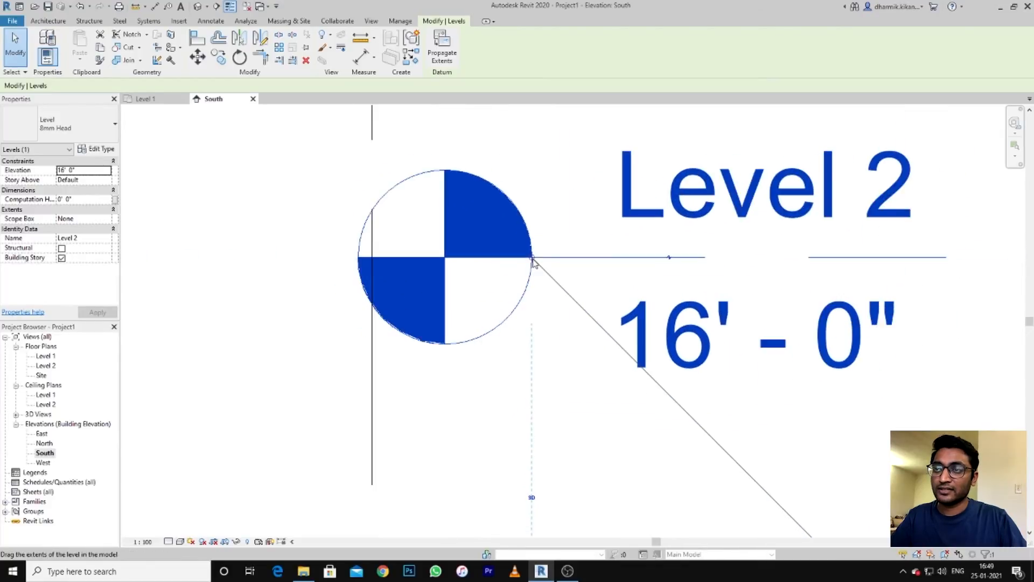
{"action": "scroll", "coordinate": [533, 261], "scroll_direction": "down", "scroll_amount": 5}
{"action": "left_click_drag", "start_coordinate": [527, 259], "coordinate": [355, 258]}
{"action": "left_click", "coordinate": [397, 380]}
{"action": "scroll", "coordinate": [402, 377], "scroll_direction": "down", "scroll_amount": 4}
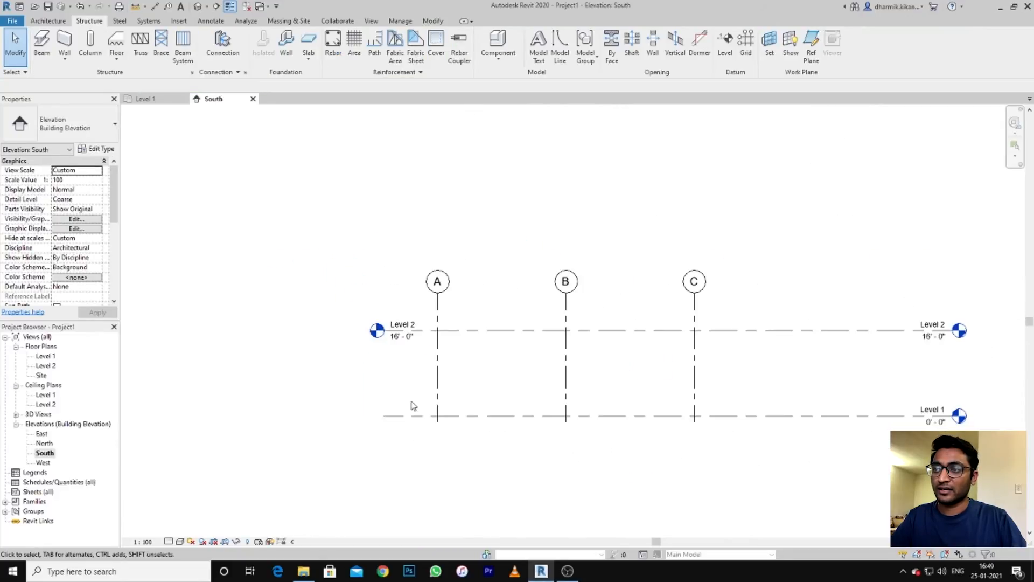
Show the level head at Level 1's grid A end and clear the selection.
{"action": "left_click", "coordinate": [414, 416]}
{"action": "left_click", "coordinate": [347, 417]}
{"action": "left_click", "coordinate": [533, 474]}
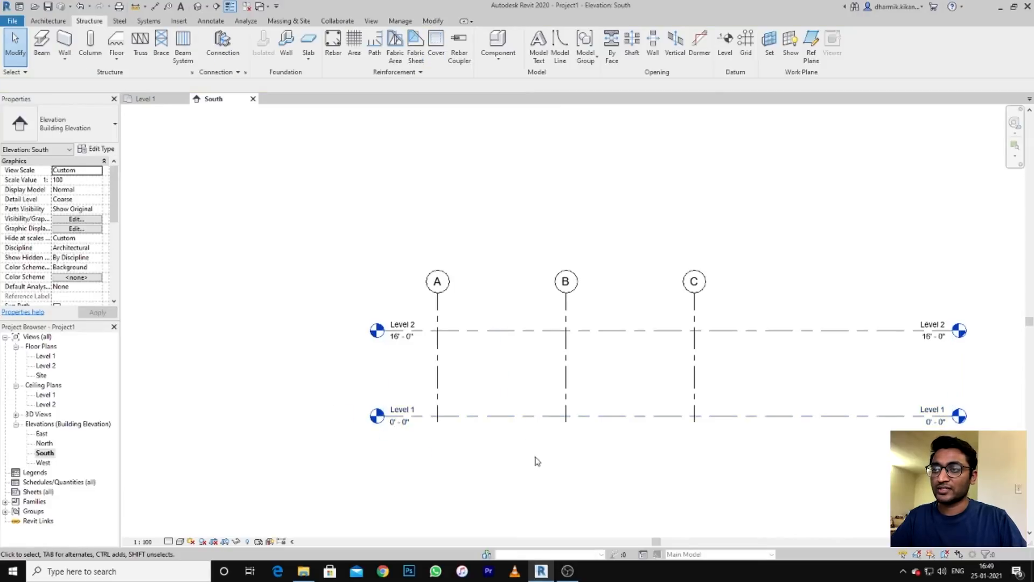
{"action": "scroll", "coordinate": [411, 418], "scroll_direction": "down", "scroll_amount": 2}
{"action": "scroll", "coordinate": [351, 406], "scroll_direction": "up", "scroll_amount": 3}
{"action": "middle_click_drag", "start_coordinate": [351, 406], "coordinate": [564, 367]}
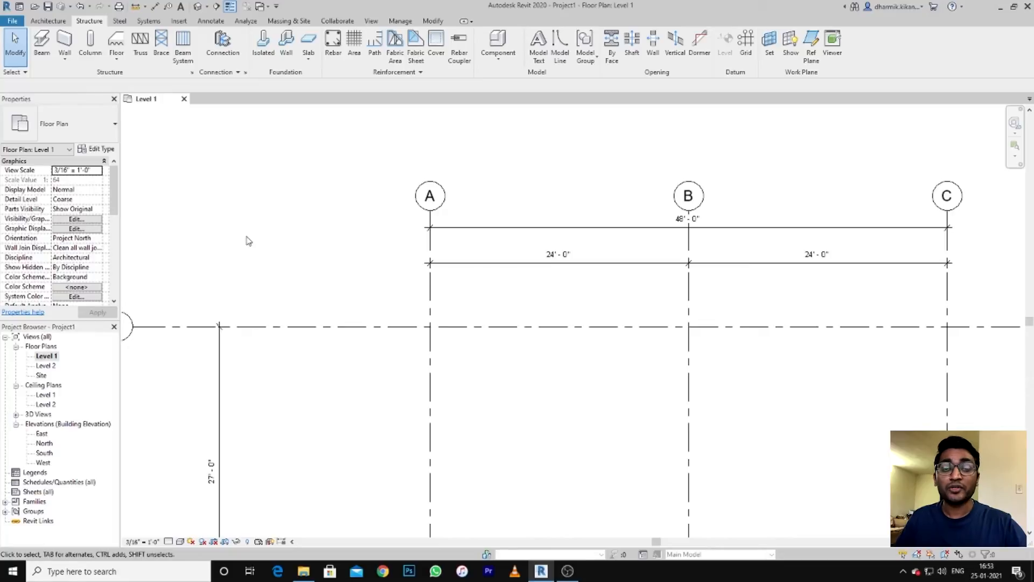
Start placing a vertical UC305x305x97 structural column on Level 1, using Height with an Unconnected top.
{"action": "left_click", "coordinate": [90, 42]}
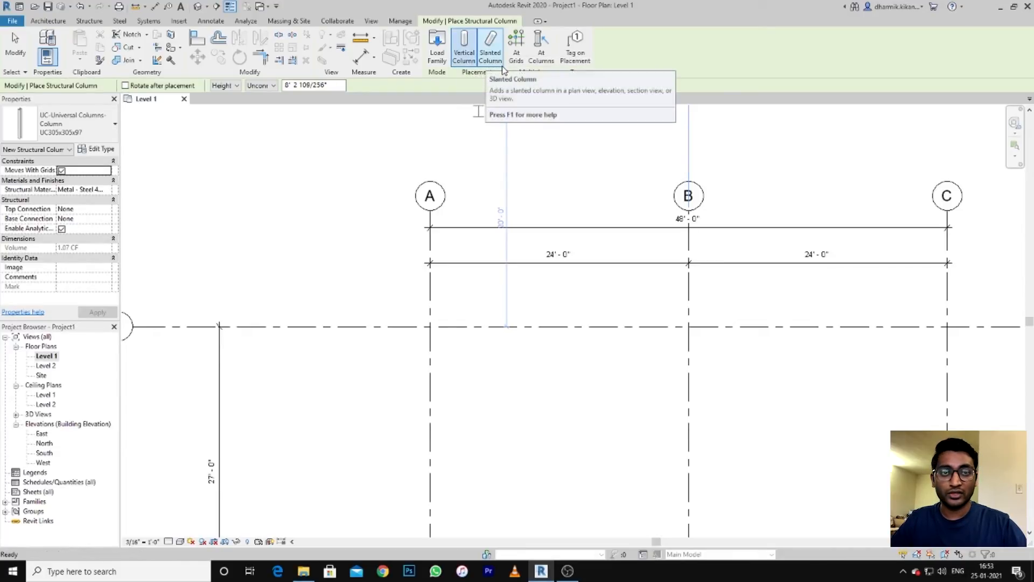
{"action": "left_click", "coordinate": [462, 49]}
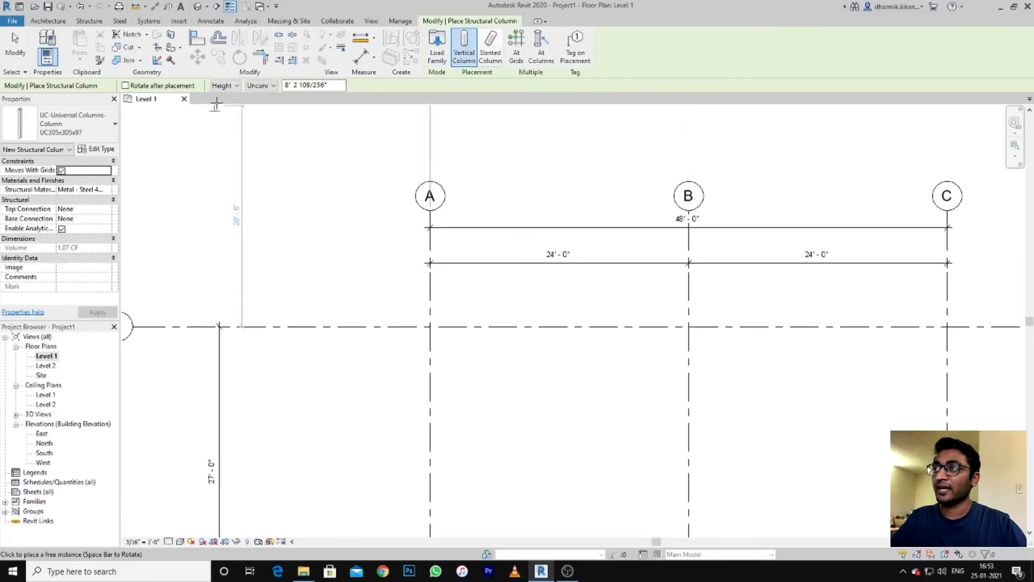
{"action": "left_click", "coordinate": [227, 87]}
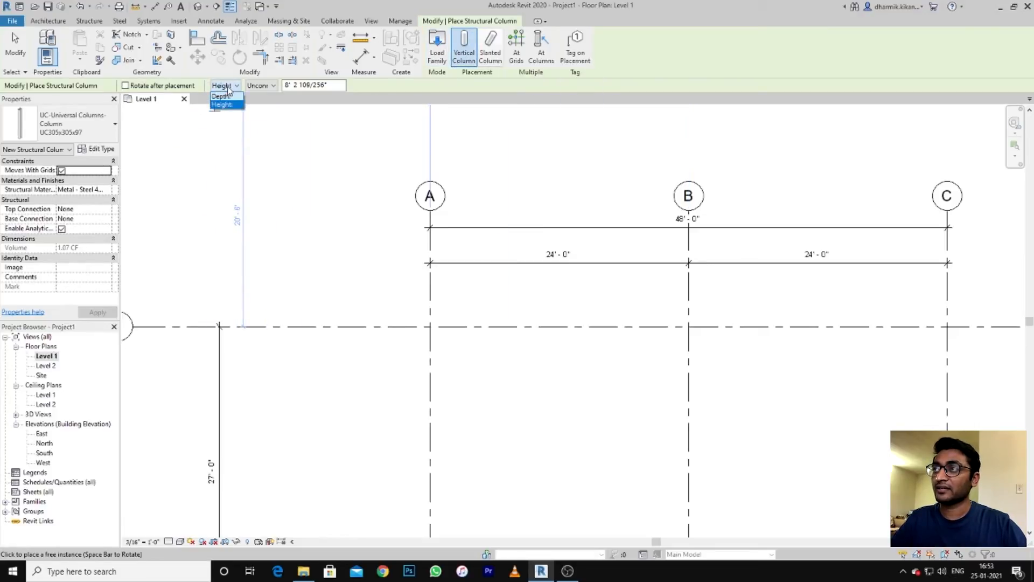
{"action": "left_click", "coordinate": [225, 105]}
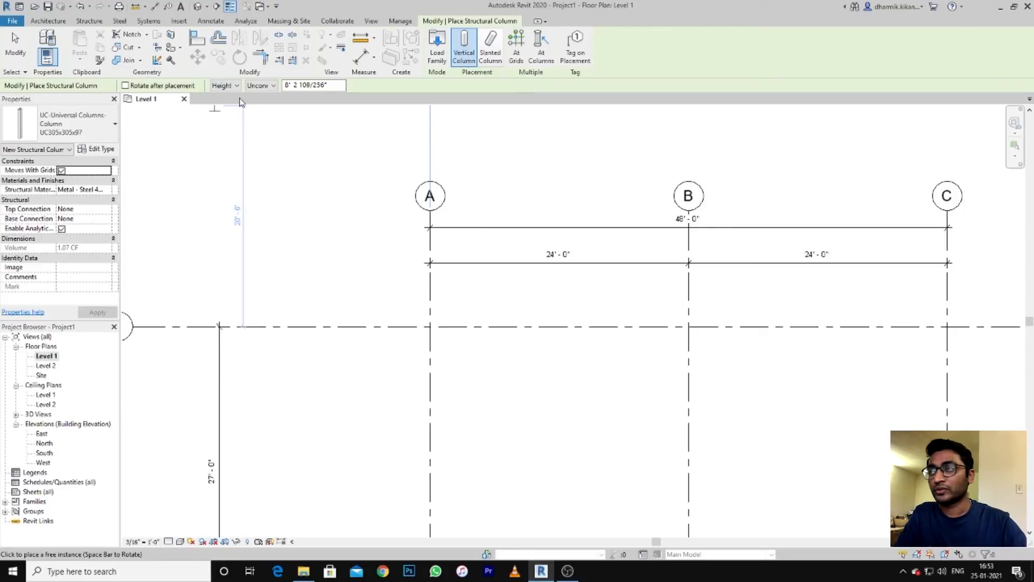
{"action": "left_click", "coordinate": [261, 86]}
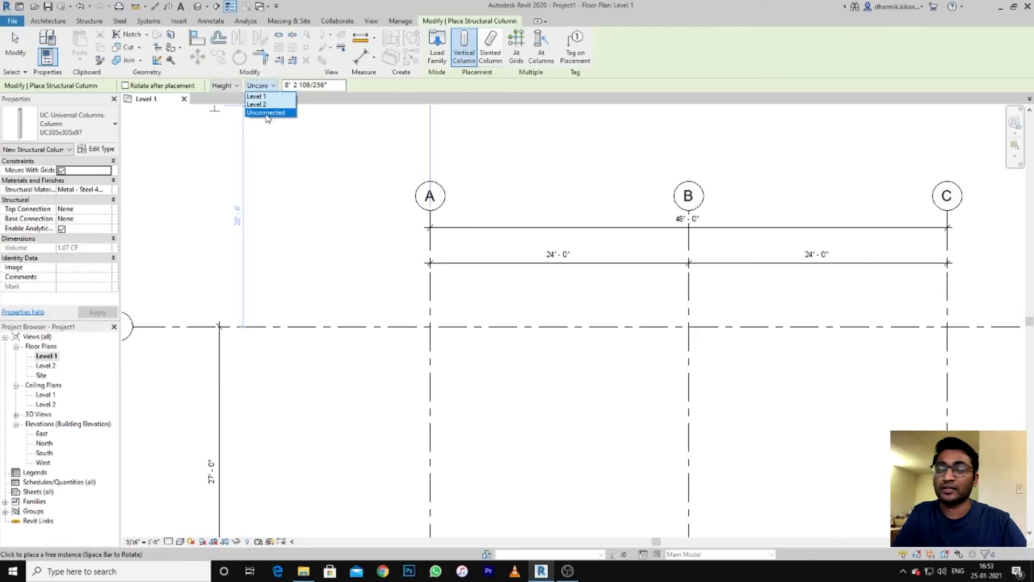
{"action": "left_click", "coordinate": [266, 113]}
Place a structural column at the intersection of grids A and 1.
{"action": "scroll", "coordinate": [344, 242], "scroll_direction": "up", "scroll_amount": 5}
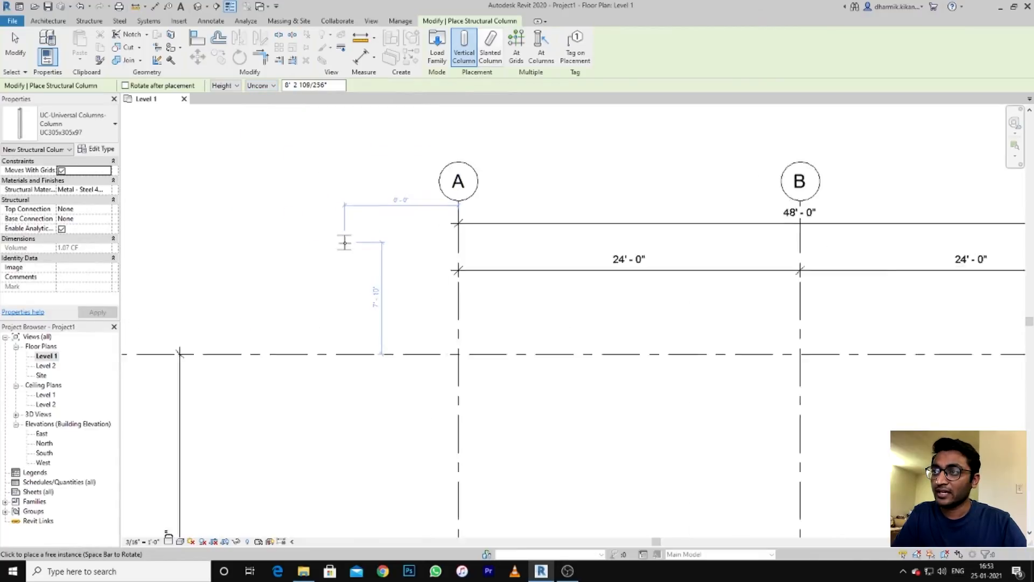
{"action": "scroll", "coordinate": [346, 244], "scroll_direction": "up", "scroll_amount": 1}
{"action": "scroll", "coordinate": [346, 244], "scroll_direction": "down", "scroll_amount": 4}
{"action": "middle_click_drag", "start_coordinate": [373, 259], "coordinate": [324, 176]}
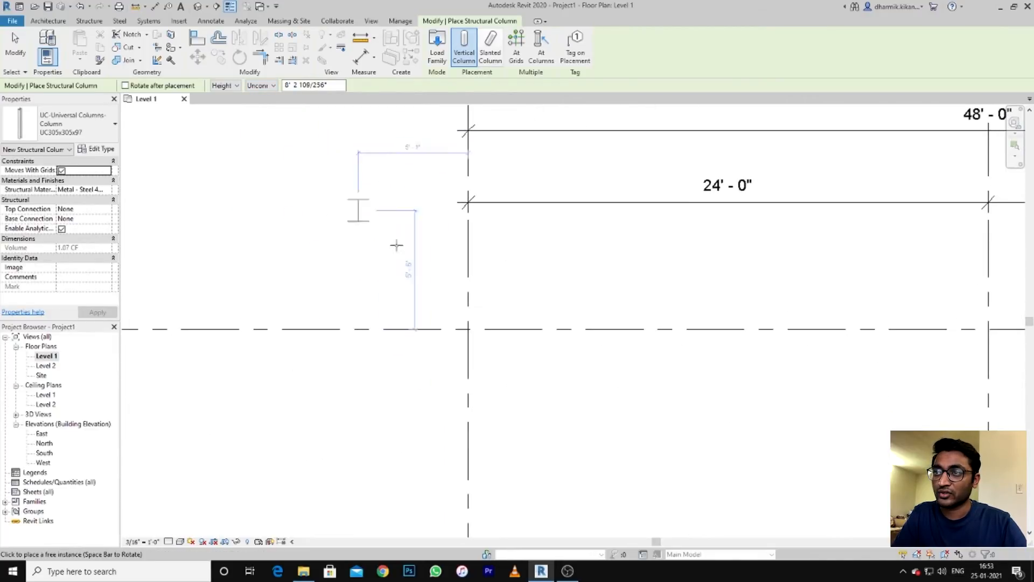
{"action": "scroll", "coordinate": [489, 304], "scroll_direction": "up", "scroll_amount": 4}
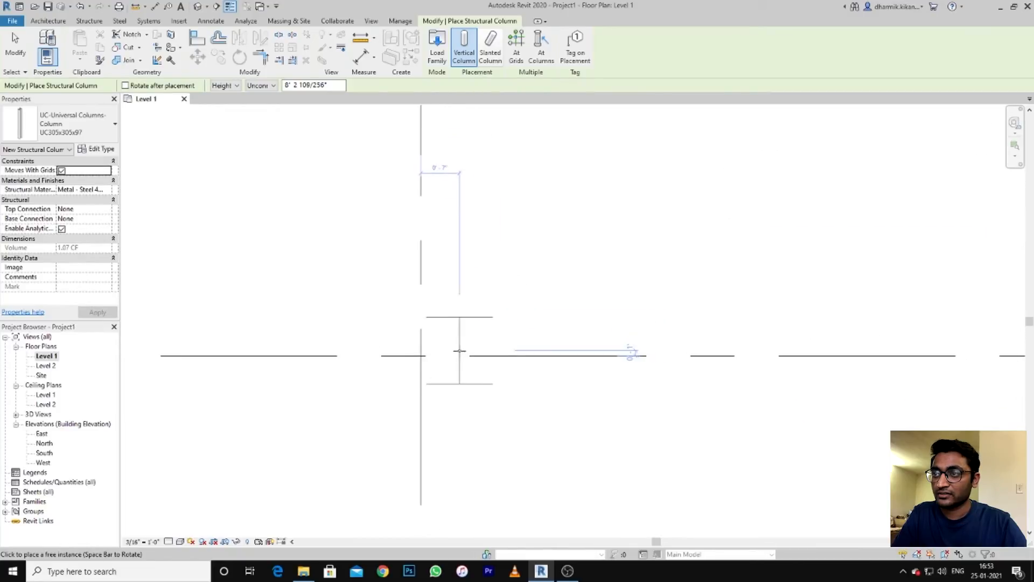
{"action": "left_click", "coordinate": [421, 356]}
{"action": "scroll", "coordinate": [468, 372], "scroll_direction": "down", "scroll_amount": 4}
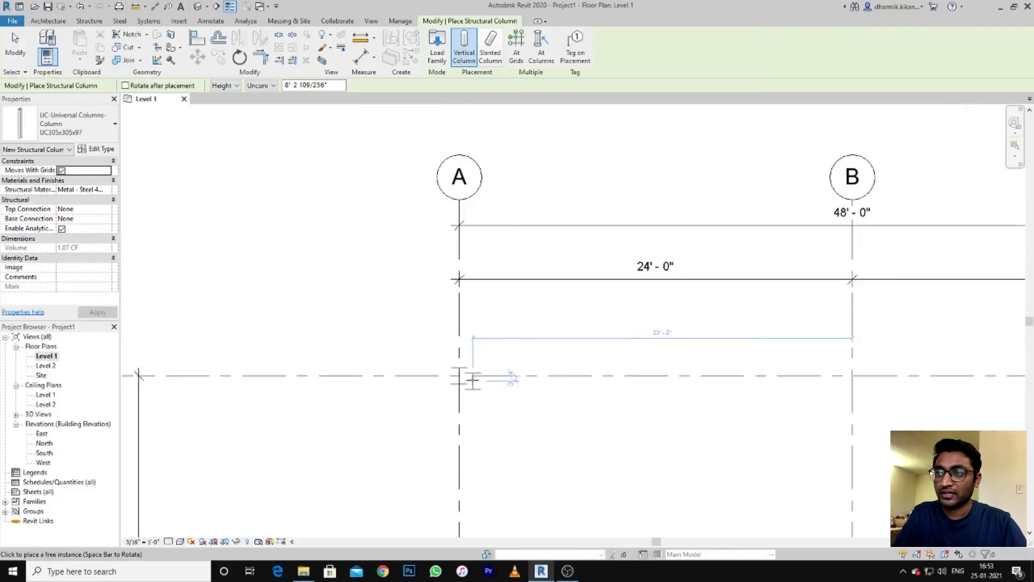
Place columns at B-1, C-1 and the remaining intersections along grids 2 to 4, and end column placement.
{"action": "middle_click_drag", "start_coordinate": [804, 394], "coordinate": [441, 358]}
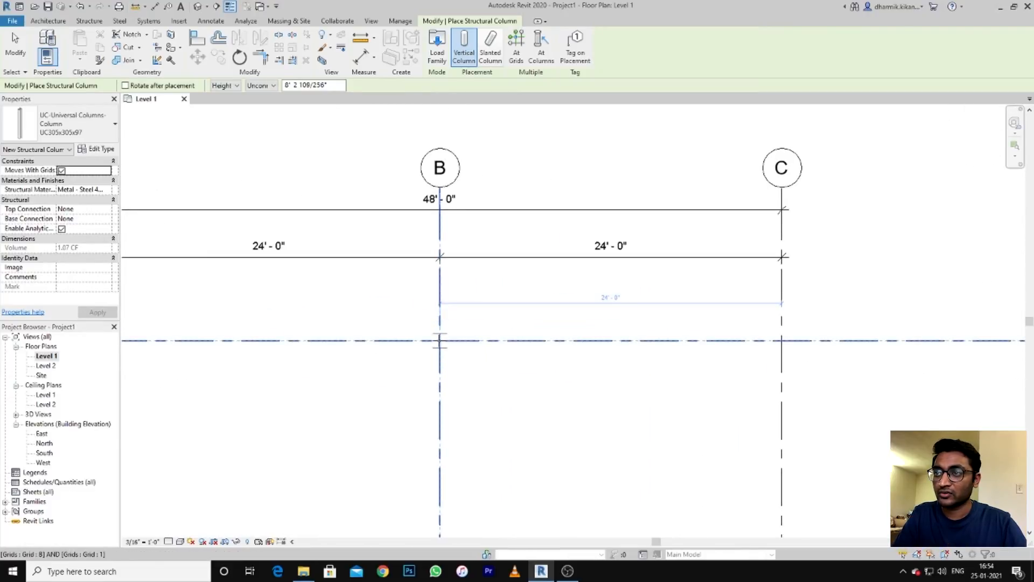
{"action": "left_click", "coordinate": [440, 341]}
{"action": "left_click", "coordinate": [781, 341]}
{"action": "scroll", "coordinate": [696, 412], "scroll_direction": "down", "scroll_amount": 1}
{"action": "middle_click_drag", "start_coordinate": [696, 409], "coordinate": [655, 129]}
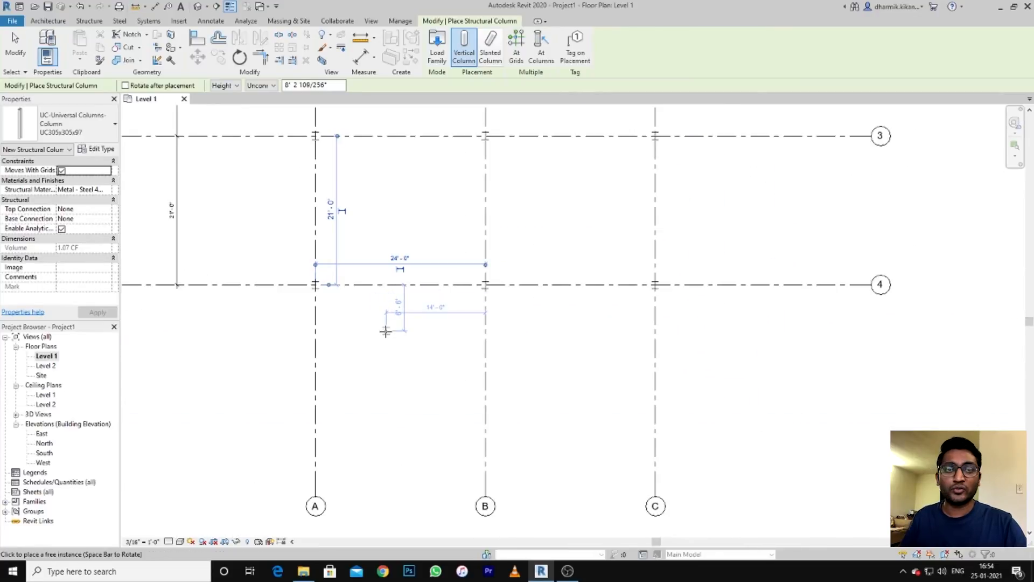
{"action": "key", "text": "Escape"}
{"action": "key", "text": "Escape"}
Select the column at grid intersection A-2, set the Level 1 plan's detail level to Fine, and inspect the column profile.
{"action": "scroll", "coordinate": [400, 323], "scroll_direction": "down", "scroll_amount": 4}
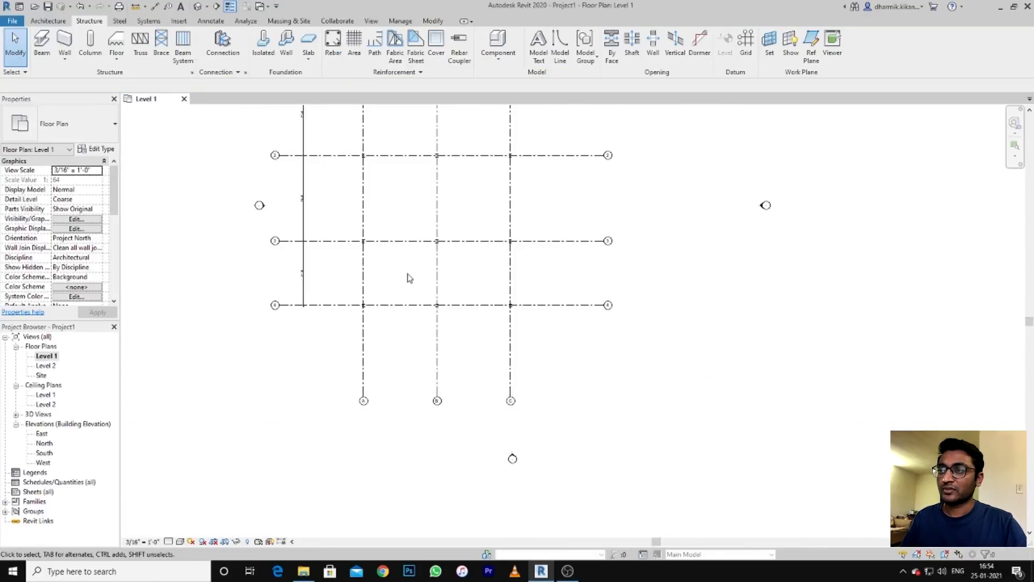
{"action": "scroll", "coordinate": [415, 323], "scroll_direction": "up", "scroll_amount": 4}
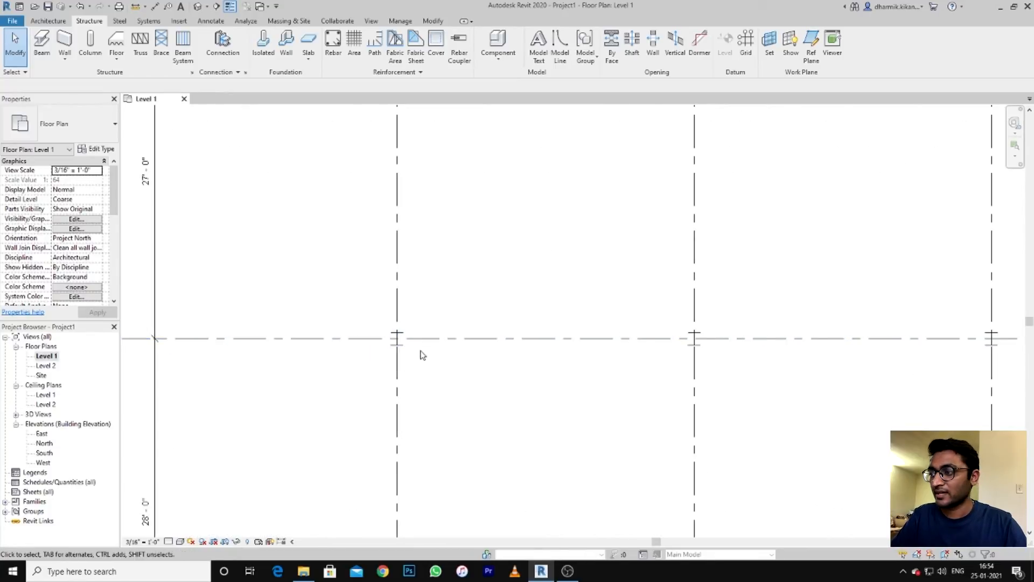
{"action": "scroll", "coordinate": [397, 339], "scroll_direction": "up", "scroll_amount": 4}
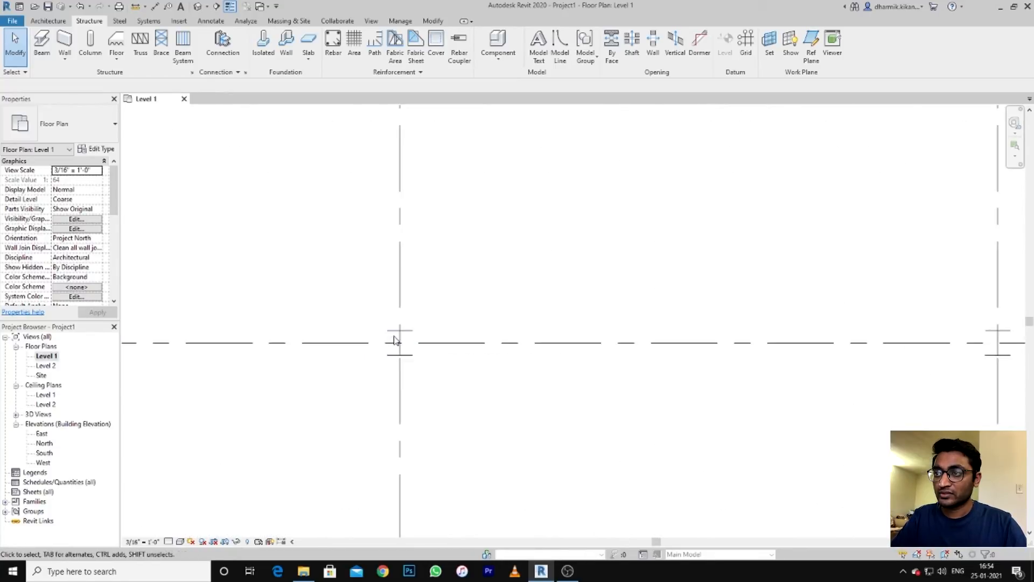
{"action": "left_click", "coordinate": [393, 337]}
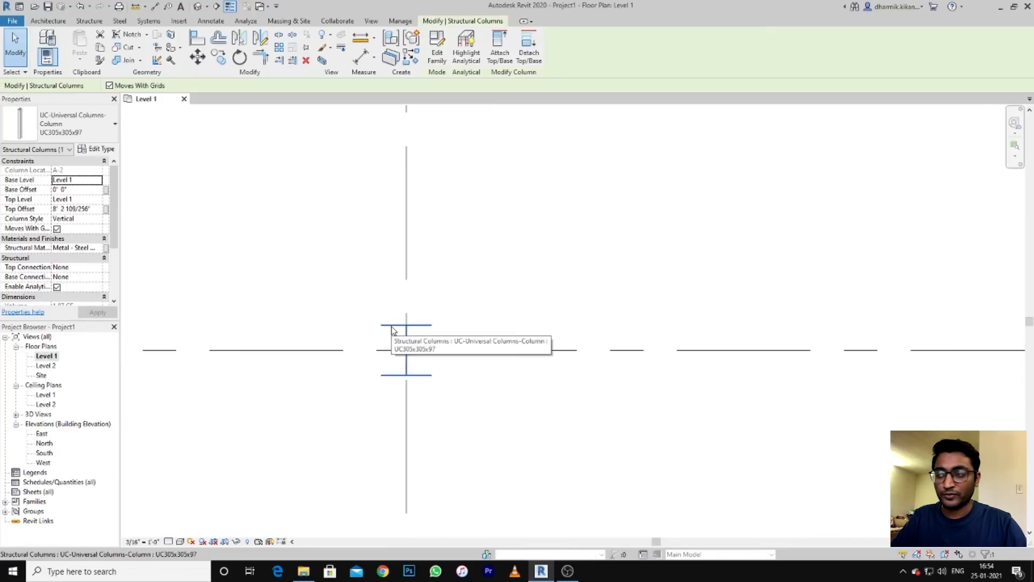
{"action": "left_click", "coordinate": [169, 541]}
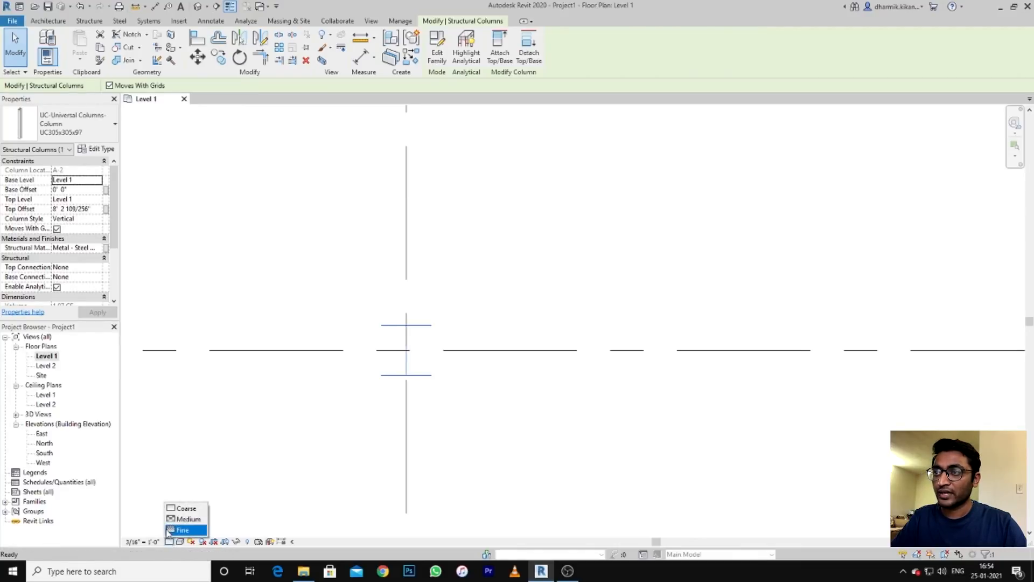
{"action": "left_click", "coordinate": [182, 530]}
{"action": "scroll", "coordinate": [339, 397], "scroll_direction": "up", "scroll_amount": 5}
{"action": "scroll", "coordinate": [482, 291], "scroll_direction": "up", "scroll_amount": 3}
{"action": "scroll", "coordinate": [300, 249], "scroll_direction": "down", "scroll_amount": 3}
{"action": "scroll", "coordinate": [400, 318], "scroll_direction": "down", "scroll_amount": 3}
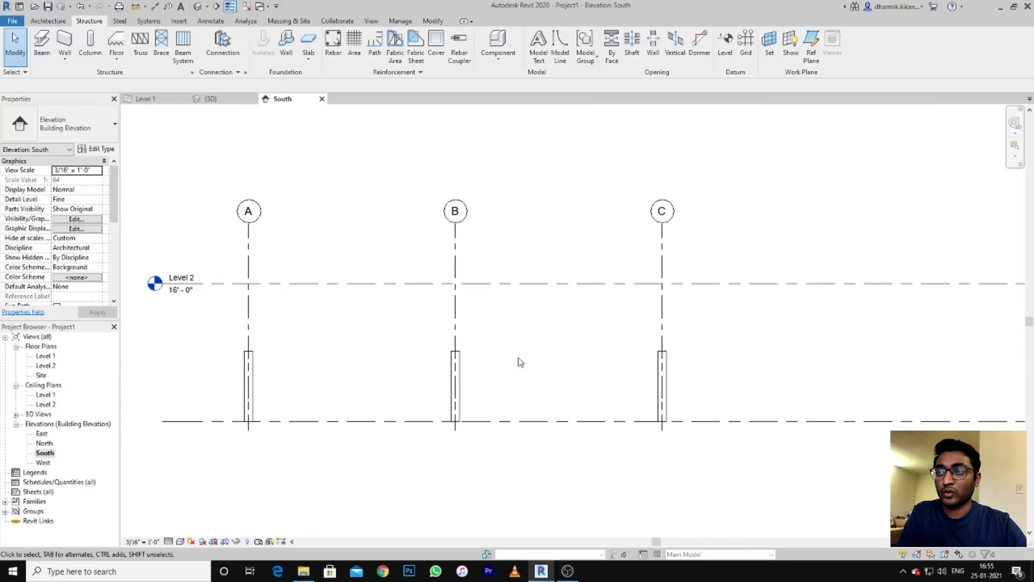
In the South elevation, set the Top Offset of the column at grid intersection C-4 to 16' 0".
{"action": "scroll", "coordinate": [323, 382], "scroll_direction": "down", "scroll_amount": 3}
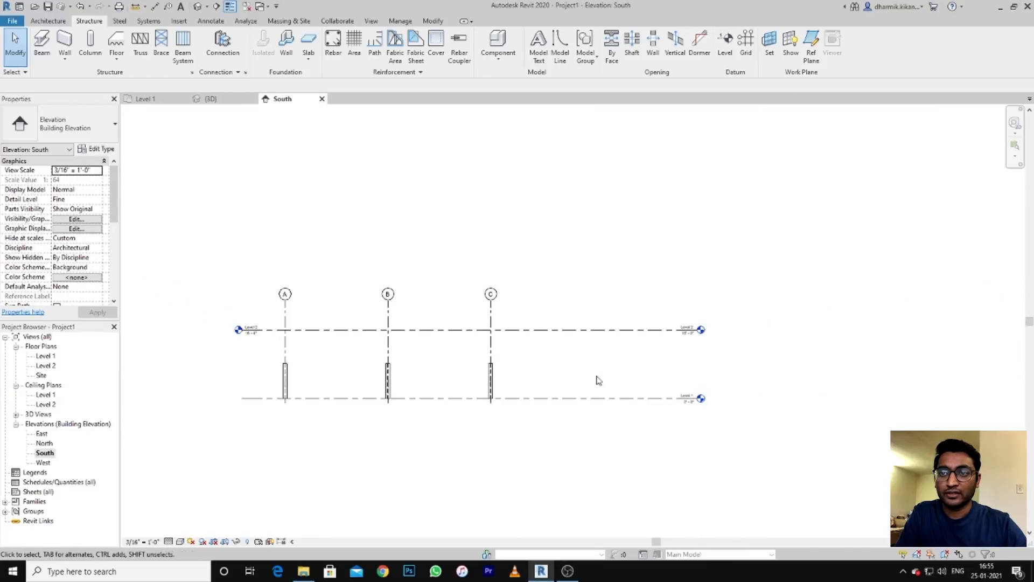
{"action": "scroll", "coordinate": [621, 380], "scroll_direction": "up", "scroll_amount": 4}
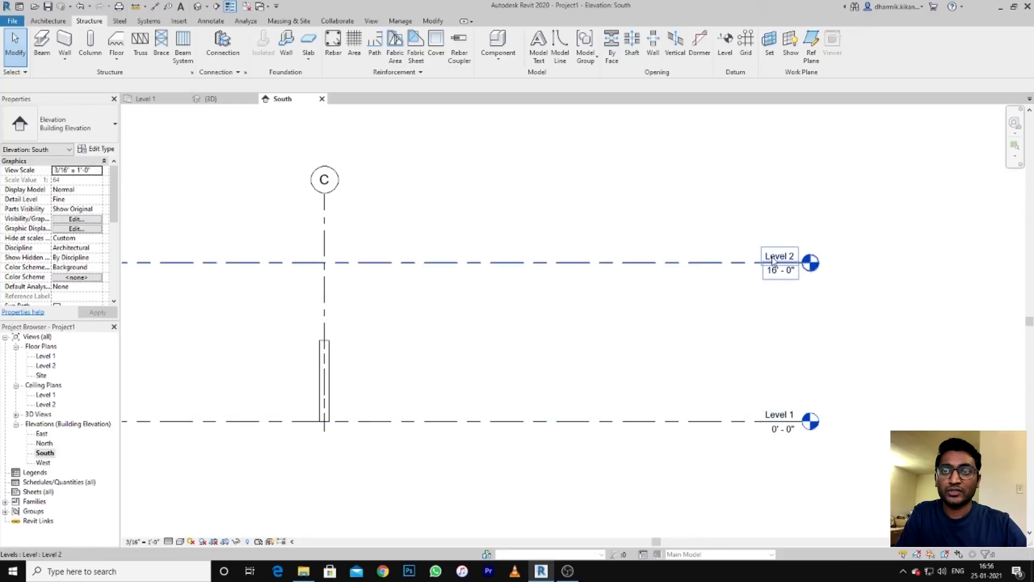
{"action": "scroll", "coordinate": [355, 411], "scroll_direction": "down", "scroll_amount": 2}
{"action": "middle_click_drag", "start_coordinate": [353, 409], "coordinate": [639, 351]}
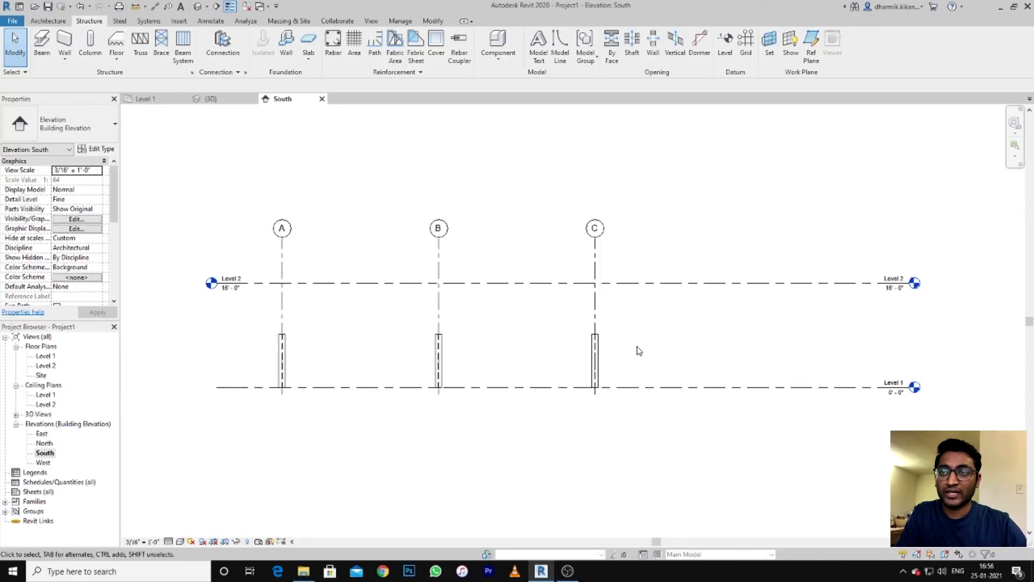
{"action": "left_click", "coordinate": [597, 356]}
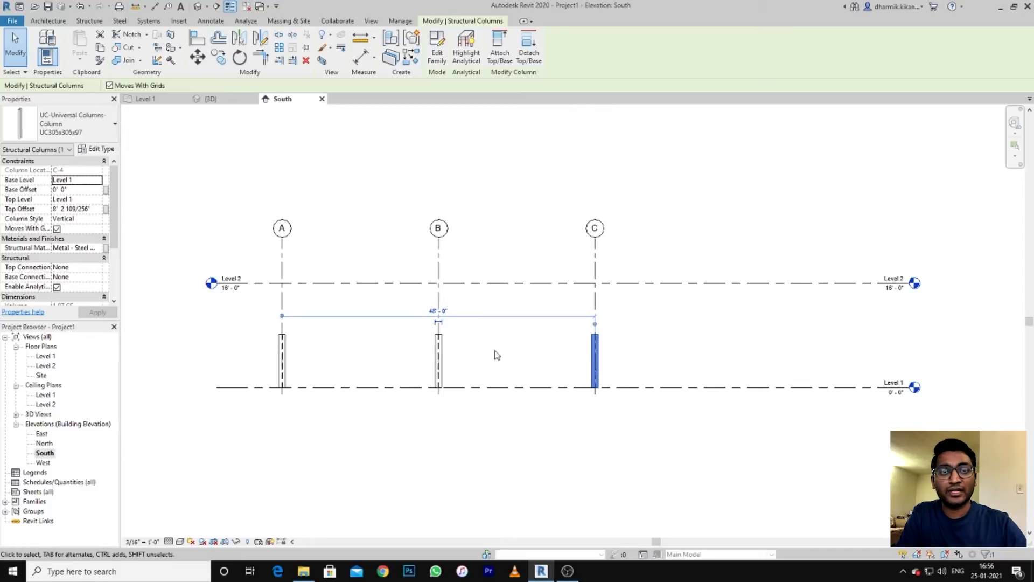
{"action": "left_click", "coordinate": [92, 210]}
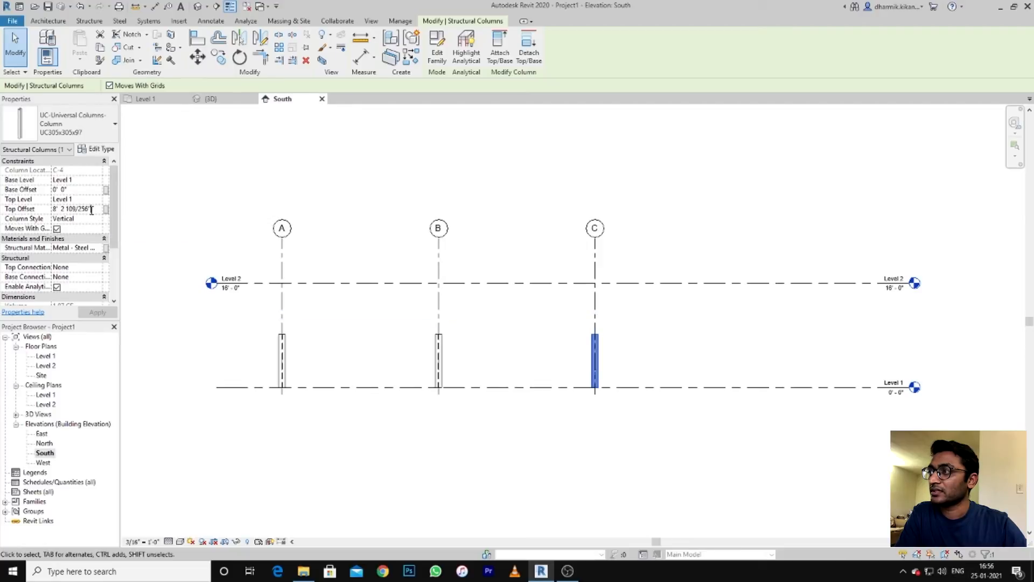
{"action": "left_click_drag", "start_coordinate": [81, 212], "coordinate": [59, 210]}
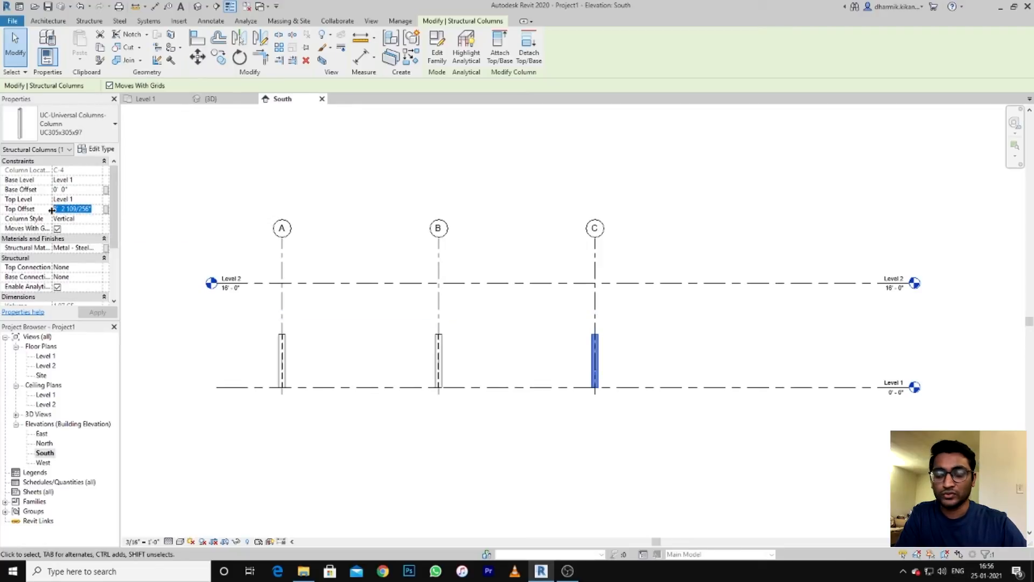
{"action": "type", "text": "16"}
{"action": "key", "text": "Return"}
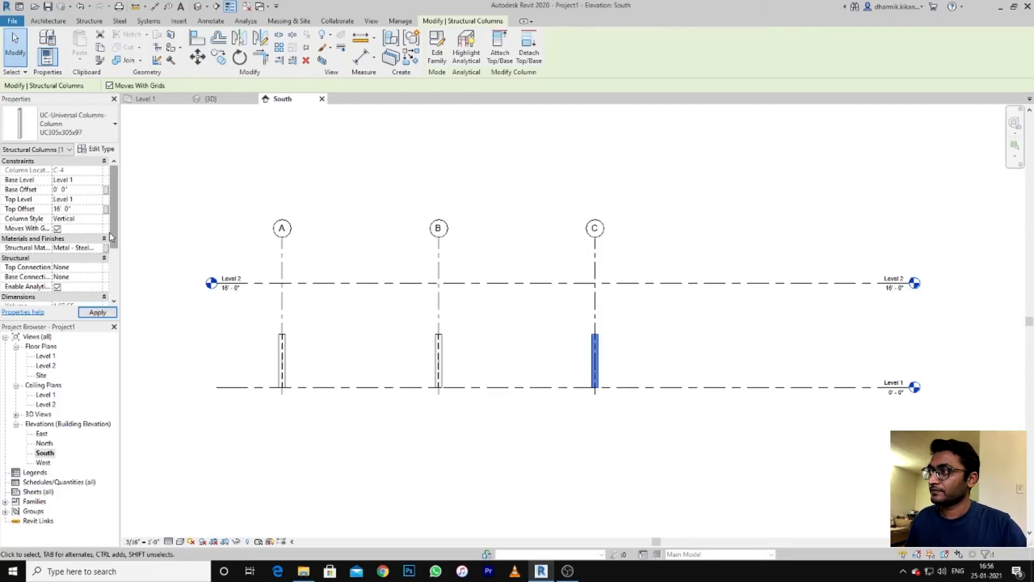
{"action": "left_click", "coordinate": [176, 239]}
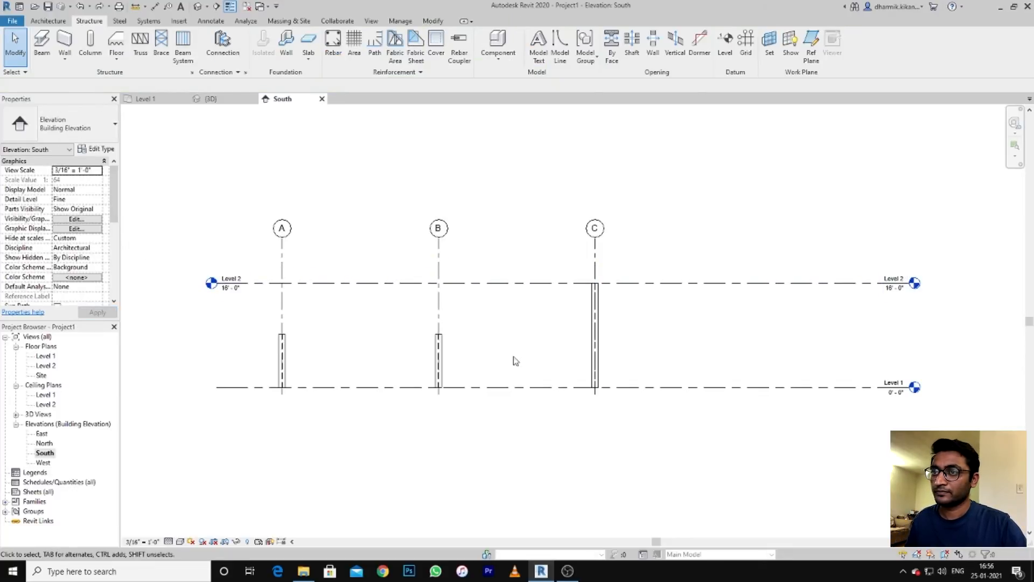
Select all four columns along grid B in the South elevation and set their Top Offset to 16' 0".
{"action": "left_click", "coordinate": [596, 315]}
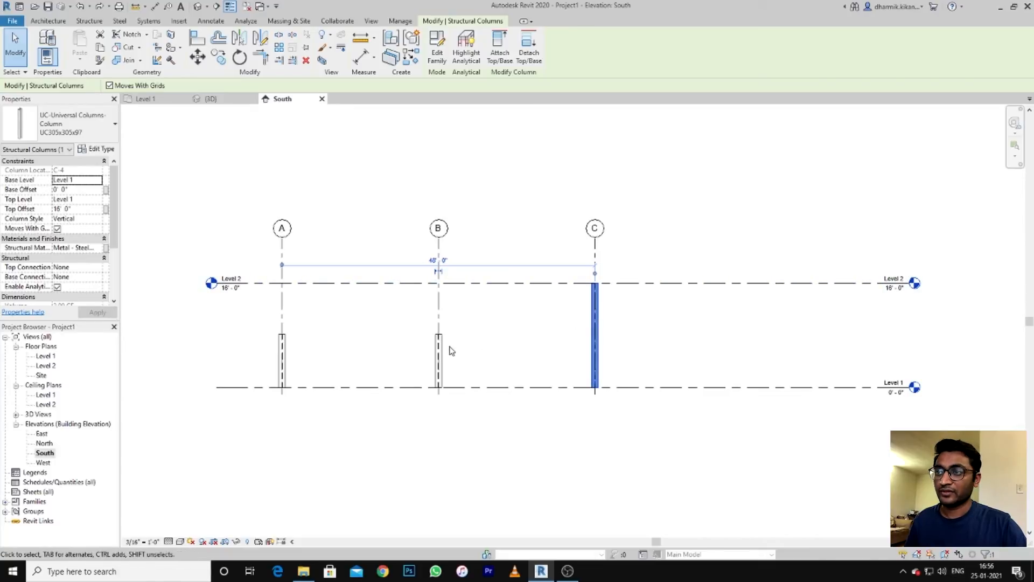
{"action": "left_click_drag", "start_coordinate": [477, 351], "coordinate": [438, 326]}
{"action": "left_click", "coordinate": [96, 210]}
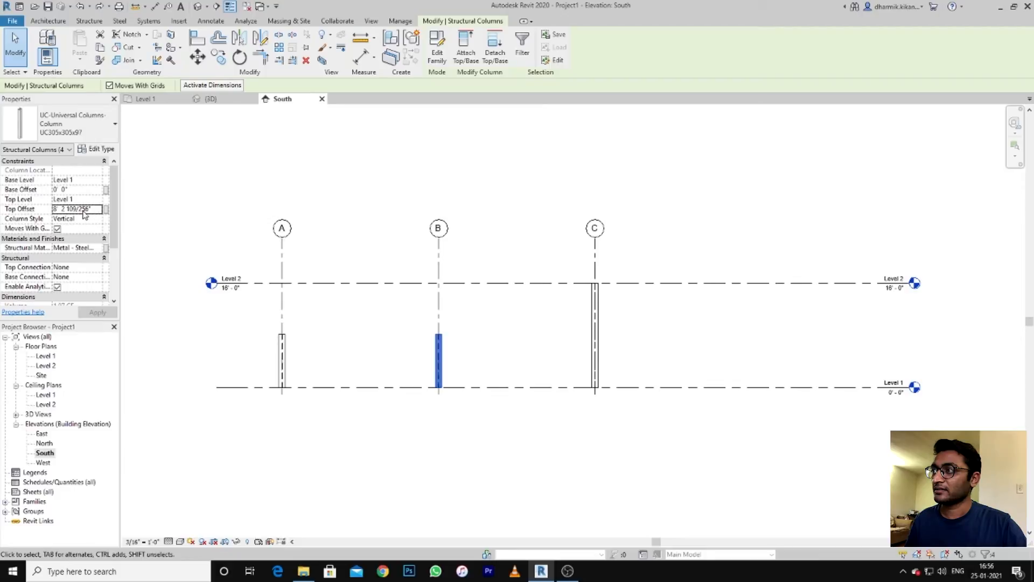
{"action": "left_click_drag", "start_coordinate": [96, 209], "coordinate": [43, 213]}
{"action": "type", "text": "16' 0"}
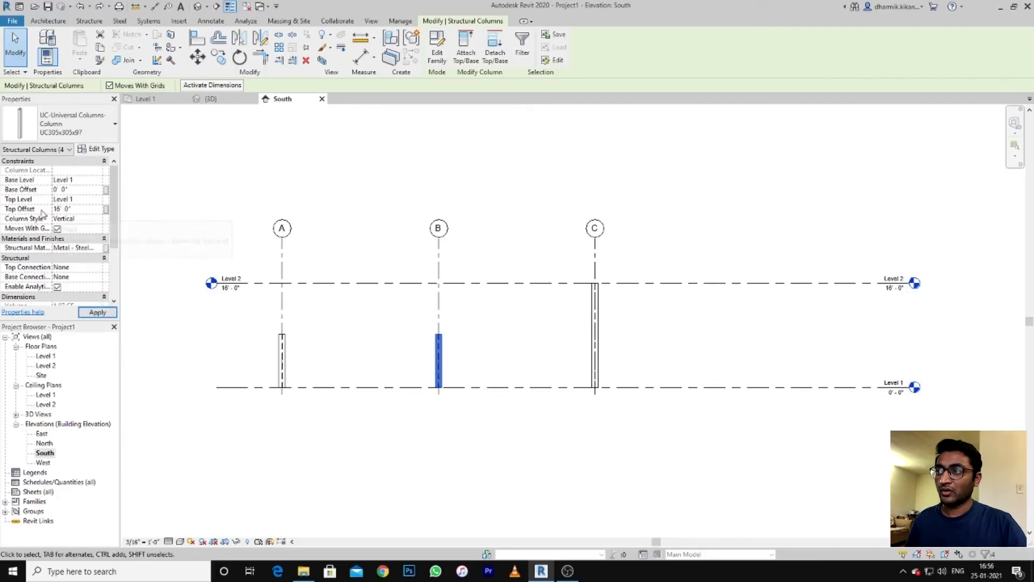
{"action": "left_click", "coordinate": [339, 346]}
Set the column at A-4 to Top Level Level 2 with a Top Offset of 0' 0".
{"action": "scroll", "coordinate": [276, 344], "scroll_direction": "up", "scroll_amount": 1}
{"action": "scroll", "coordinate": [276, 343], "scroll_direction": "up", "scroll_amount": 2}
{"action": "middle_click_drag", "start_coordinate": [289, 342], "coordinate": [468, 346]}
{"action": "left_click", "coordinate": [467, 346]}
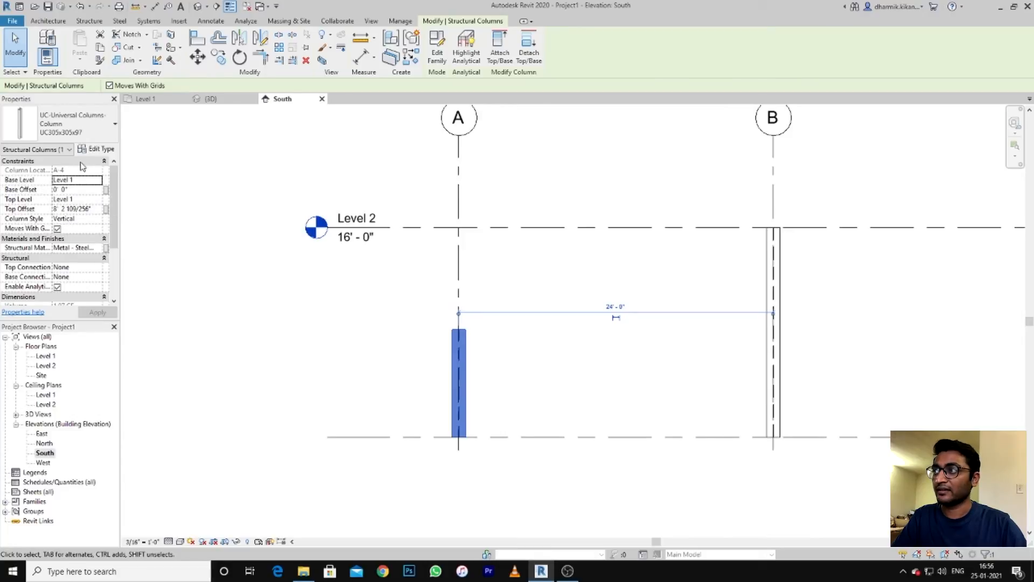
{"action": "left_click", "coordinate": [88, 200]}
{"action": "left_click", "coordinate": [97, 200]}
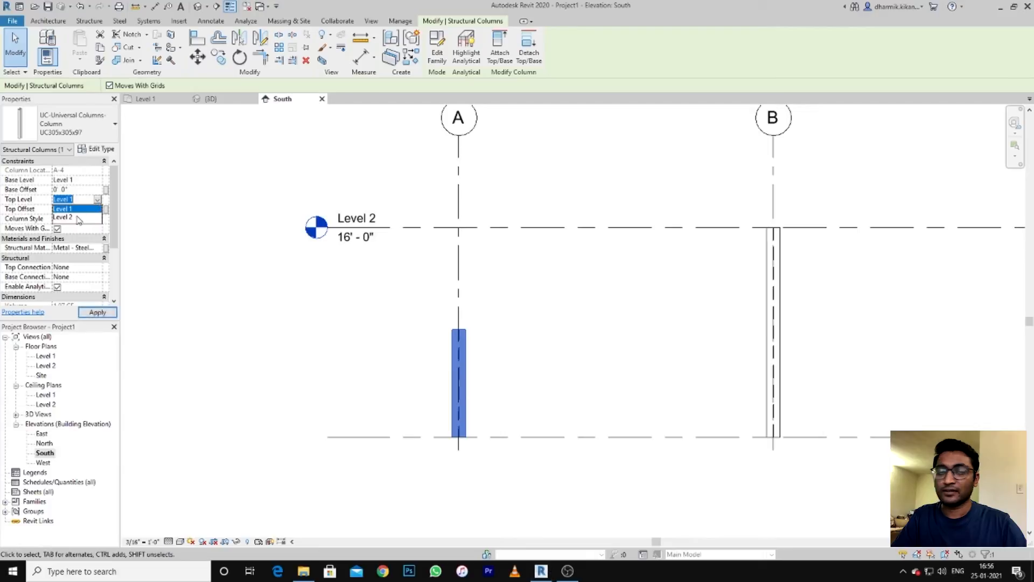
{"action": "left_click", "coordinate": [78, 218]}
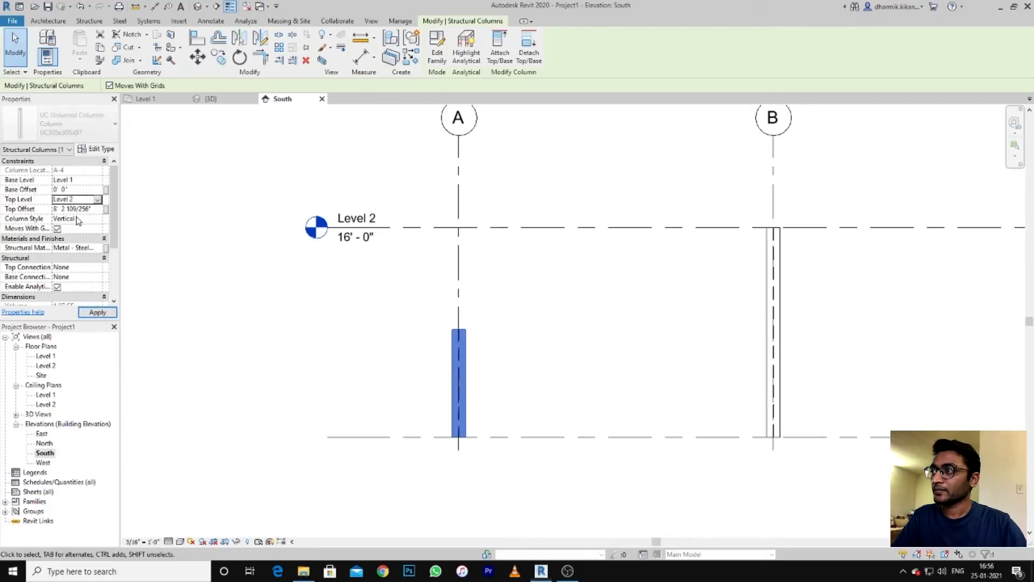
{"action": "left_click", "coordinate": [84, 210]}
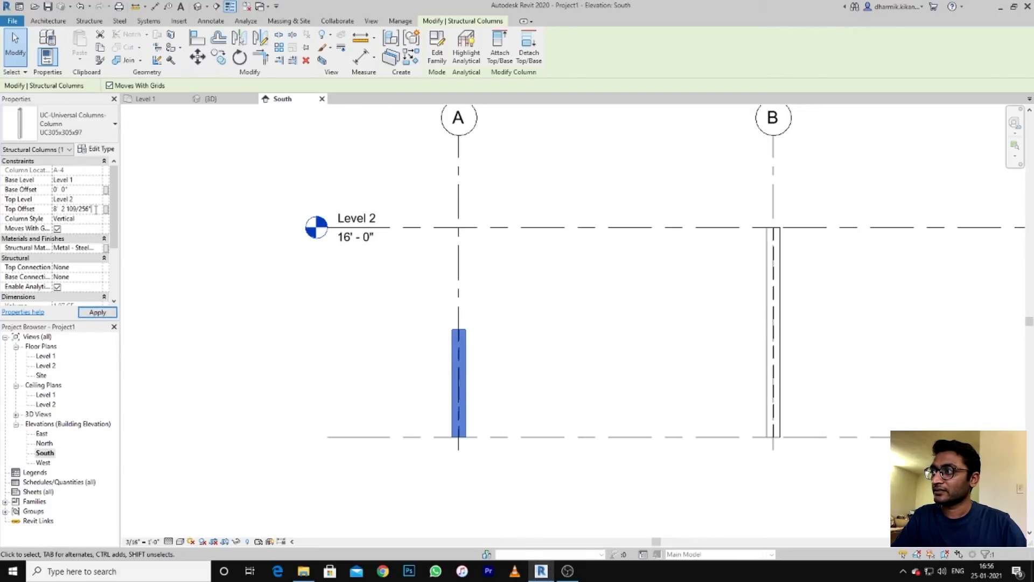
{"action": "left_click_drag", "start_coordinate": [86, 210], "coordinate": [44, 217]}
{"action": "type", "text": "0'  0"}
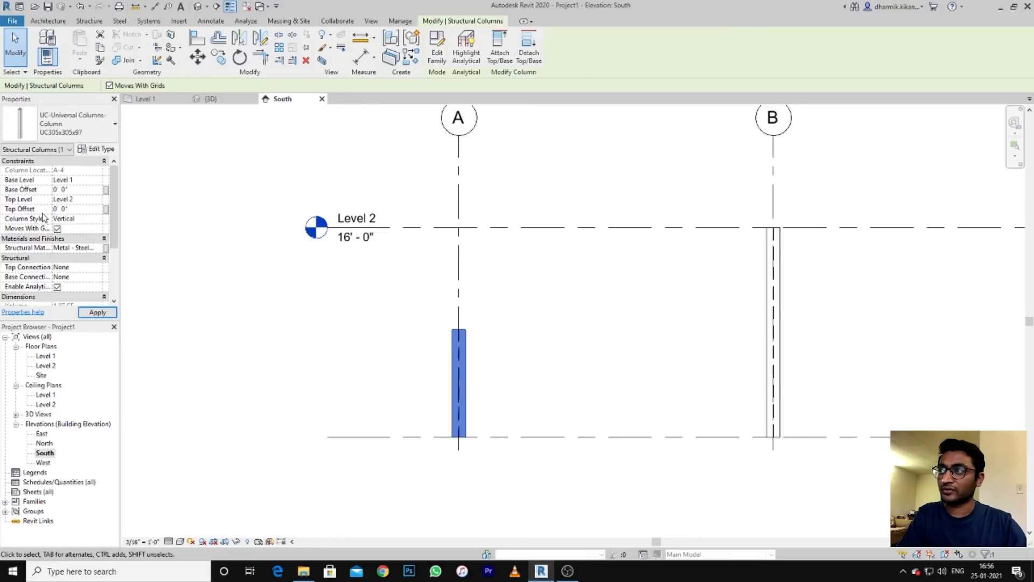
{"action": "left_click", "coordinate": [292, 319]}
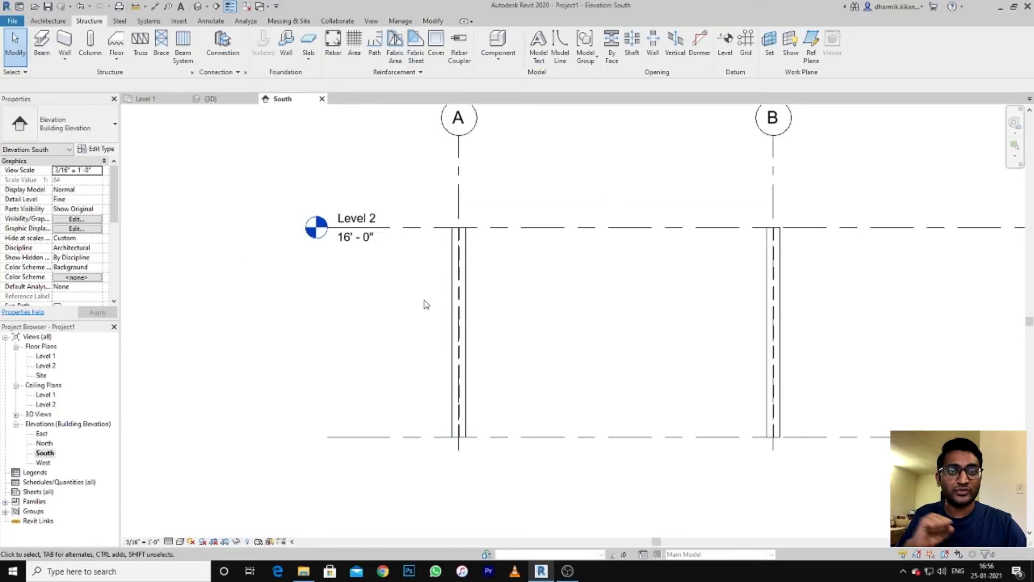
Show the Level 1 level head at the grid A end of its line in the South elevation.
{"action": "scroll", "coordinate": [425, 302], "scroll_direction": "down", "scroll_amount": 4}
{"action": "scroll", "coordinate": [440, 329], "scroll_direction": "up", "scroll_amount": 3}
{"action": "scroll", "coordinate": [388, 326], "scroll_direction": "down", "scroll_amount": 4}
{"action": "scroll", "coordinate": [568, 332], "scroll_direction": "up", "scroll_amount": 2}
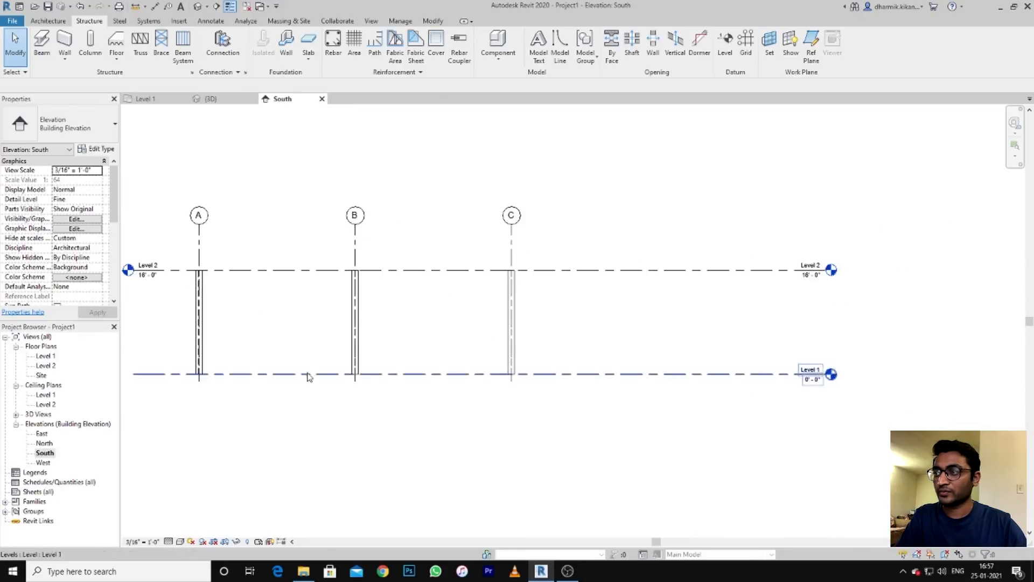
{"action": "middle_click_drag", "start_coordinate": [274, 363], "coordinate": [319, 351]}
{"action": "left_click", "coordinate": [198, 363]}
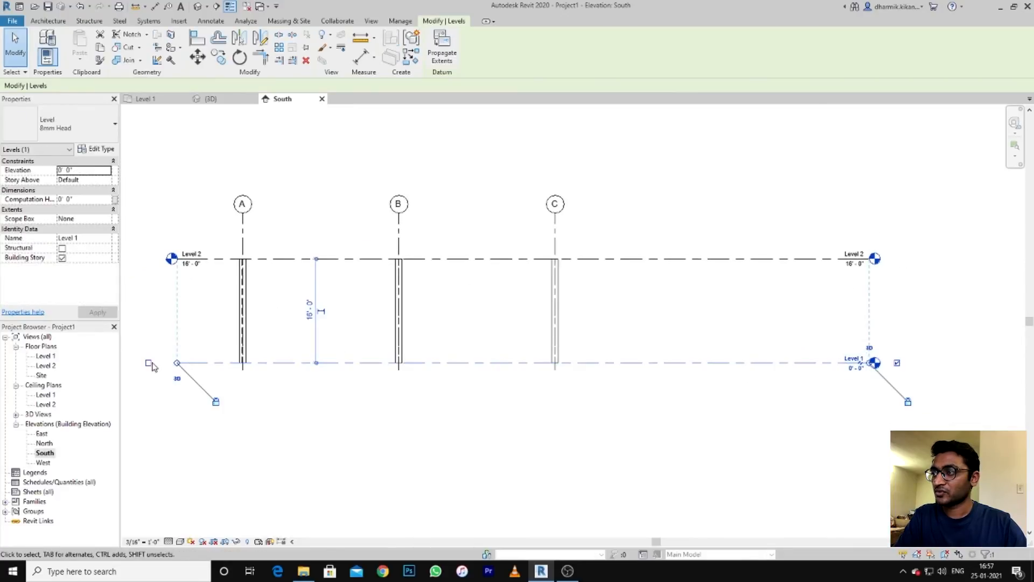
{"action": "scroll", "coordinate": [197, 339], "scroll_direction": "up", "scroll_amount": 4}
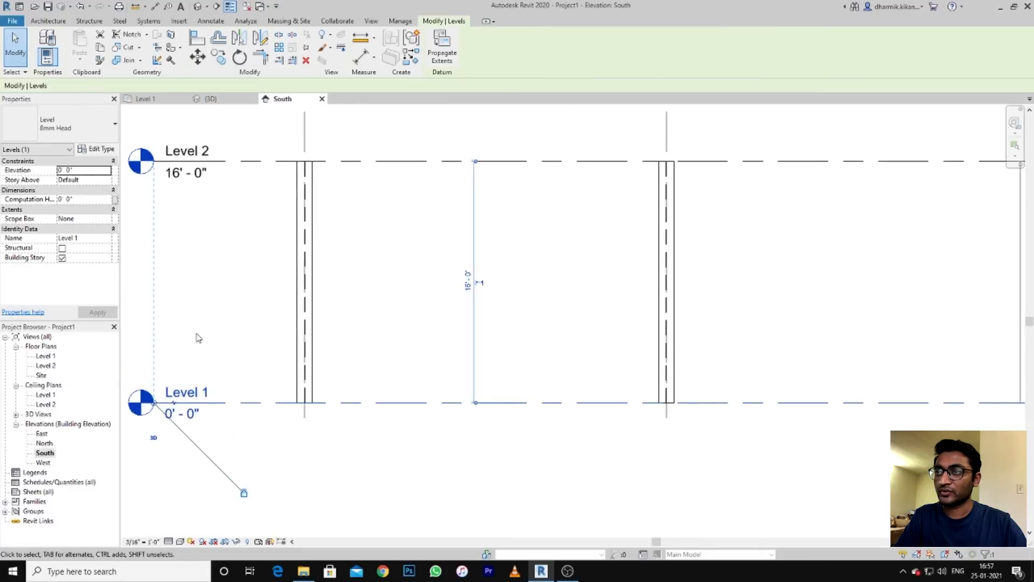
{"action": "scroll", "coordinate": [323, 329], "scroll_direction": "down", "scroll_amount": 5}
{"action": "left_click", "coordinate": [456, 347]}
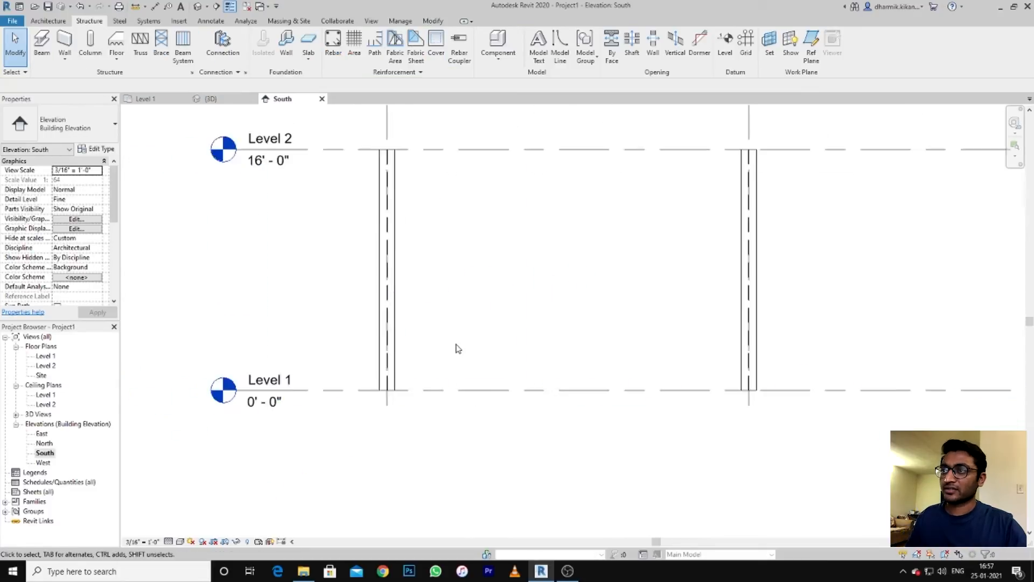
In the 3D view, set all six remaining short columns to Top Level Level 2 with a Top Offset of 0' 0".
{"action": "left_click", "coordinate": [222, 99]}
{"action": "scroll", "coordinate": [426, 342], "scroll_direction": "down", "scroll_amount": 5}
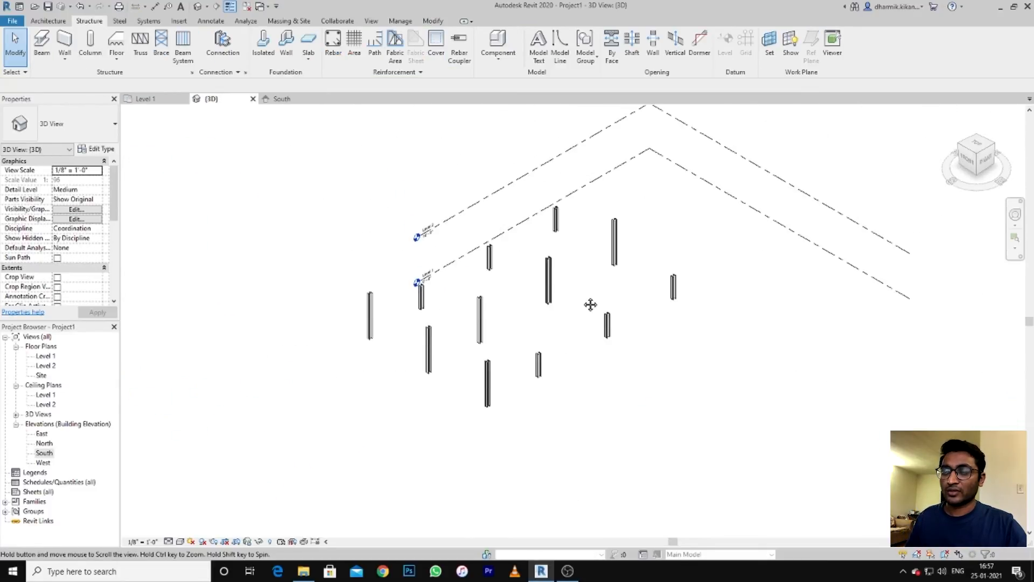
{"action": "scroll", "coordinate": [591, 304], "scroll_direction": "up", "scroll_amount": 3}
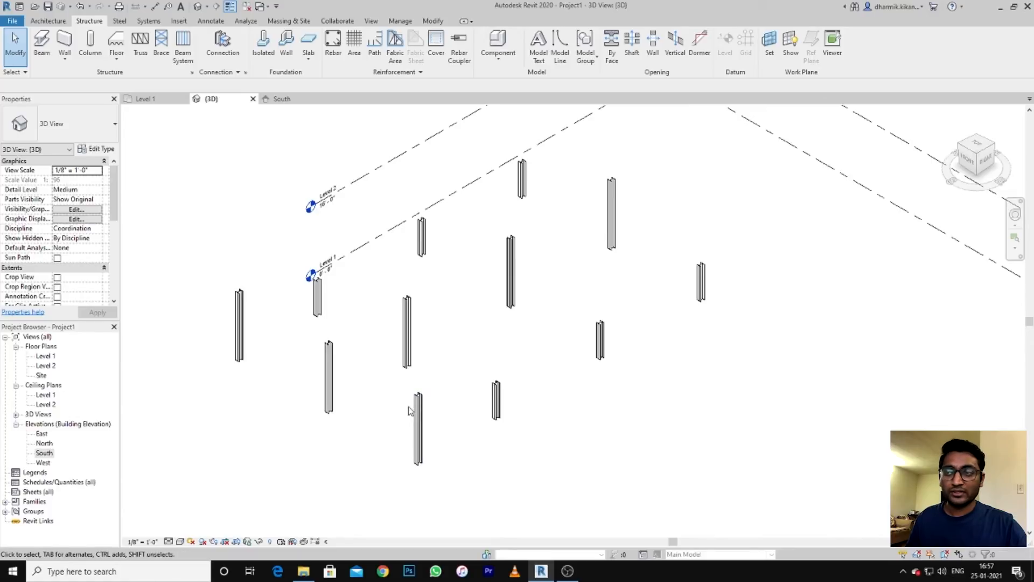
{"action": "left_click", "coordinate": [318, 299]}
{"action": "left_click", "coordinate": [422, 237], "text": "ctrl"}
{"action": "left_click", "coordinate": [522, 183], "text": "ctrl"}
{"action": "left_click", "coordinate": [600, 339], "text": "ctrl"}
{"action": "left_click", "coordinate": [684, 295], "text": "ctrl"}
{"action": "left_click", "coordinate": [492, 408], "text": "ctrl"}
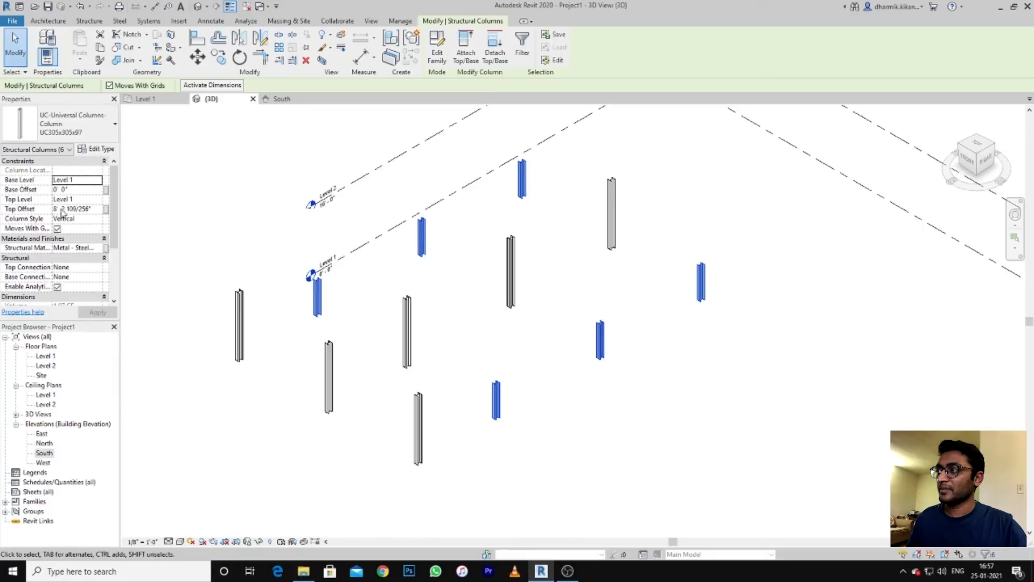
{"action": "left_click", "coordinate": [92, 199]}
{"action": "left_click", "coordinate": [97, 200]}
{"action": "left_click", "coordinate": [93, 215]}
{"action": "left_click", "coordinate": [91, 209]}
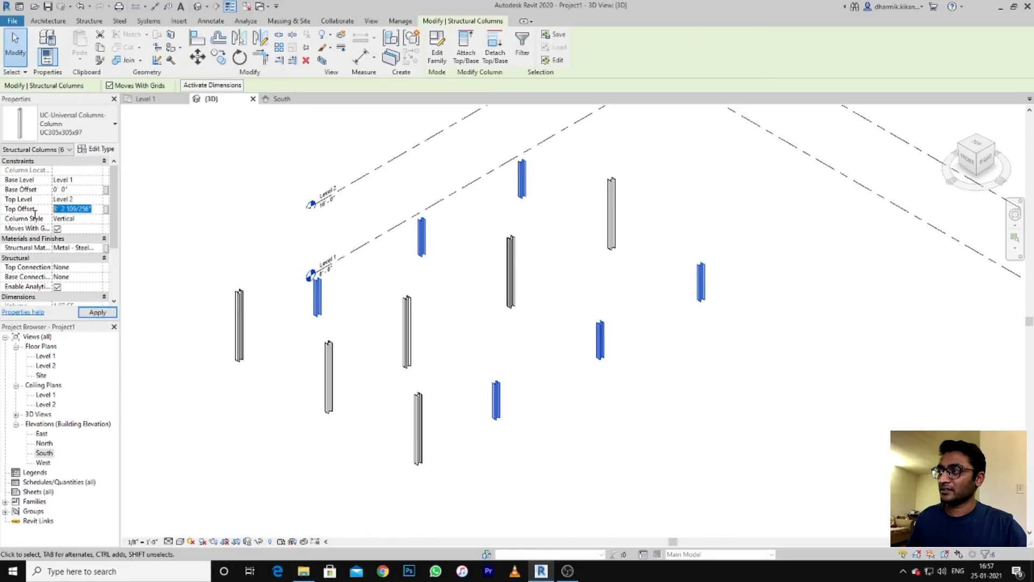
{"action": "type", "text": "0'  0"}
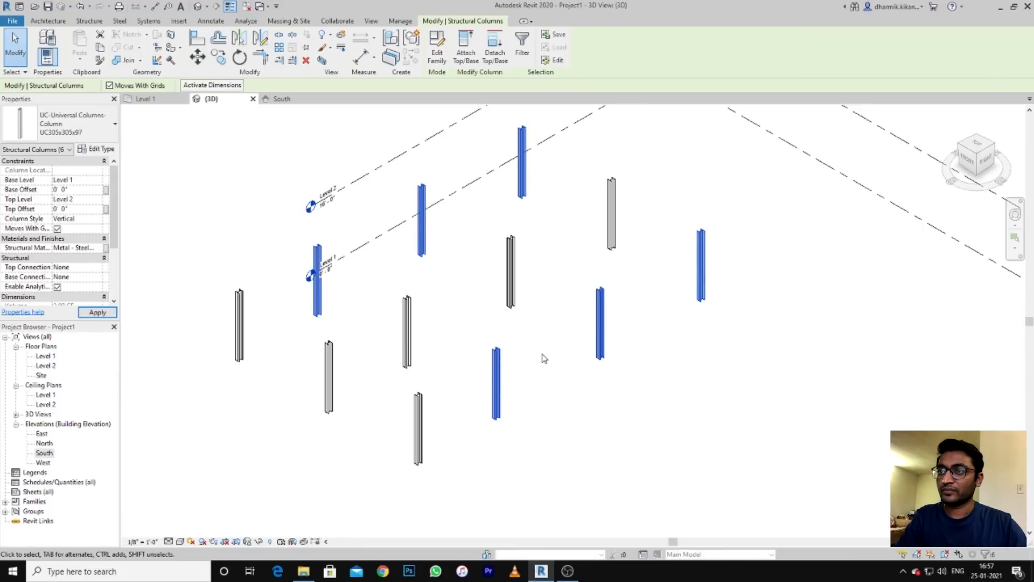
{"action": "left_click", "coordinate": [544, 357]}
{"action": "scroll", "coordinate": [541, 359], "scroll_direction": "down", "scroll_amount": 2}
{"action": "scroll", "coordinate": [542, 360], "scroll_direction": "up", "scroll_amount": 3}
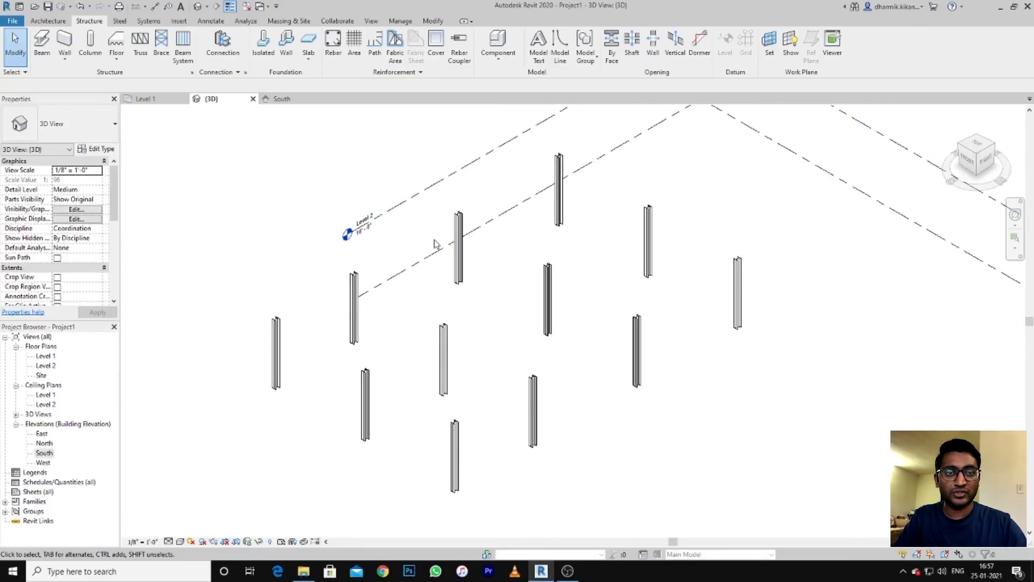
{"action": "left_click", "coordinate": [48, 46]}
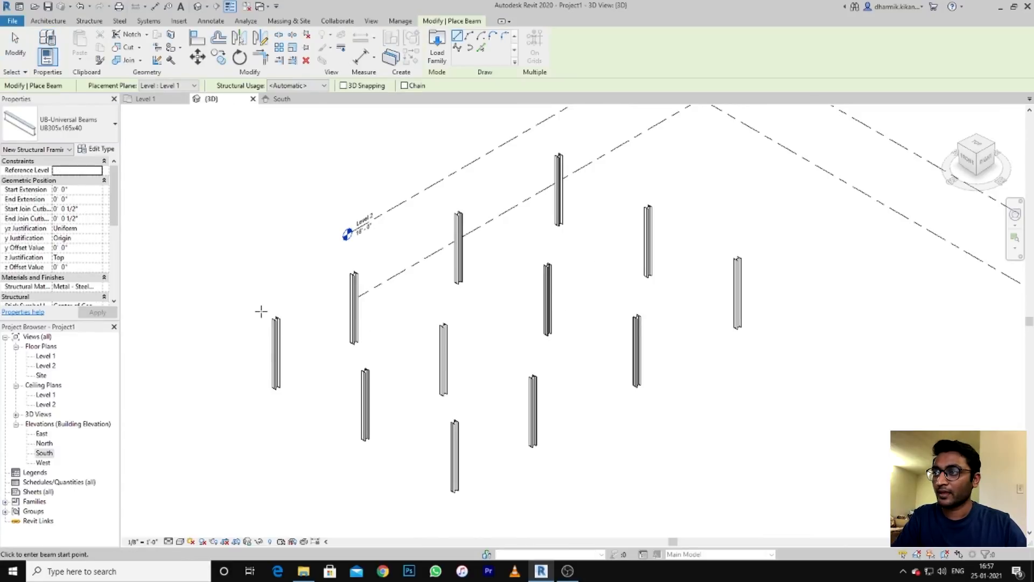
{"action": "scroll", "coordinate": [274, 316], "scroll_direction": "up", "scroll_amount": 4}
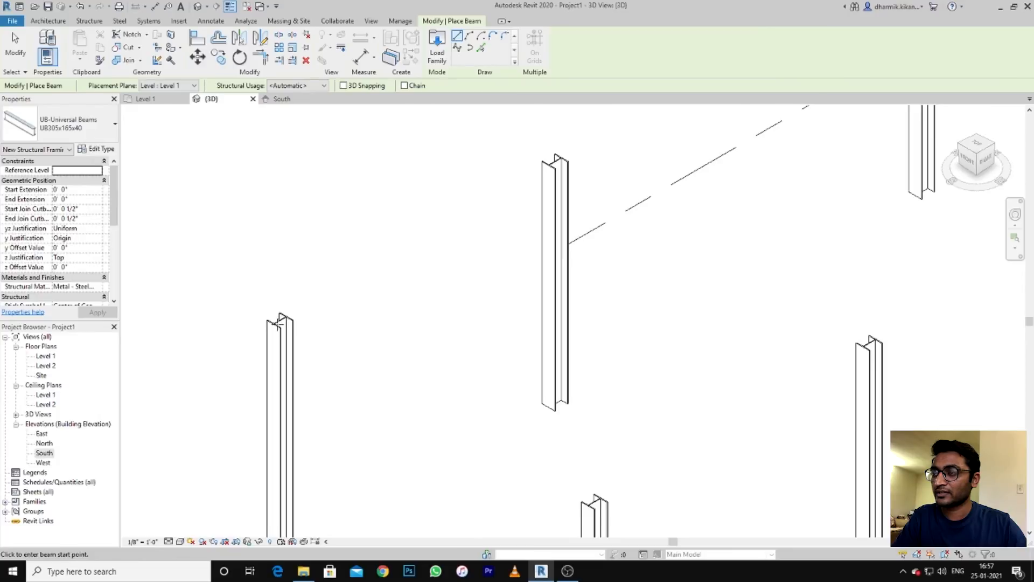
{"action": "scroll", "coordinate": [276, 323], "scroll_direction": "up", "scroll_amount": 3}
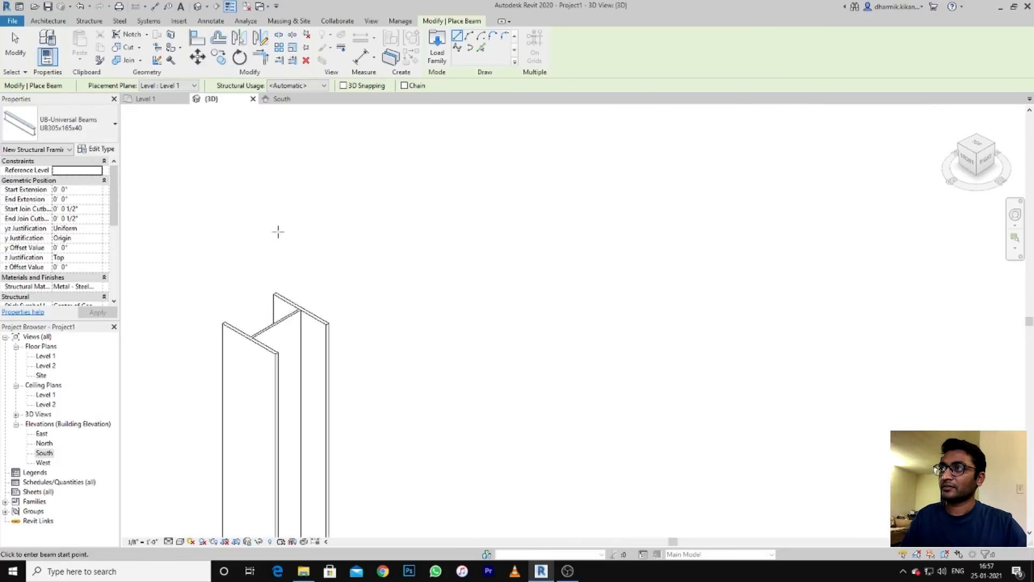
{"action": "key", "text": "Escape"}
{"action": "left_click", "coordinate": [46, 53]}
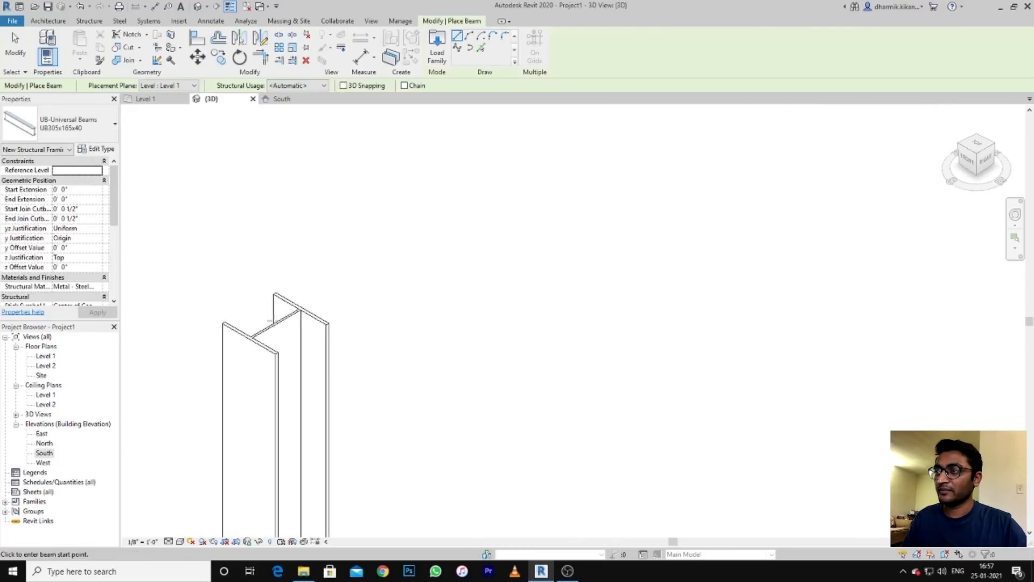
{"action": "key", "text": "Escape"}
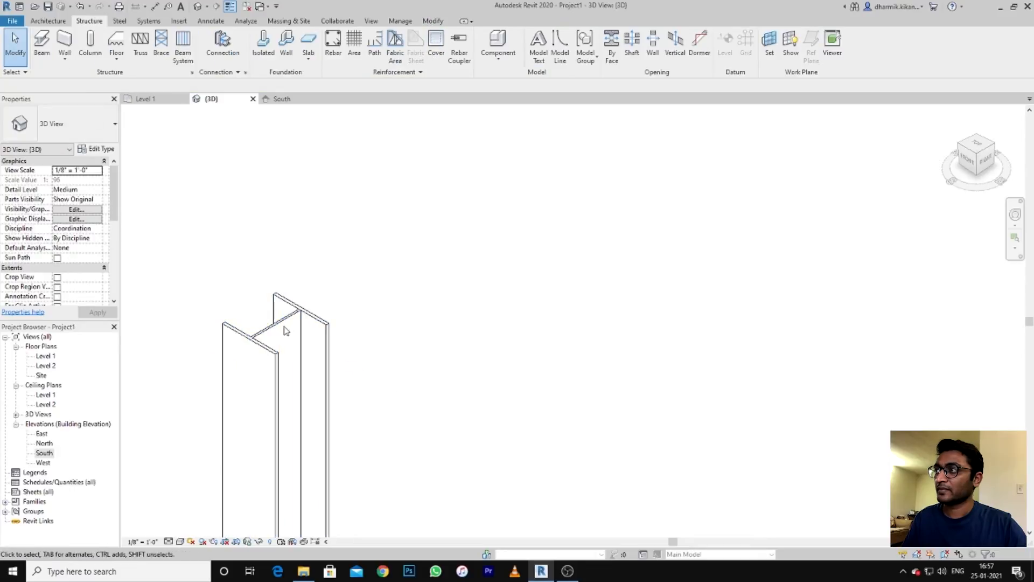
With Level 2 as the placement plane, place a UB305x165x40 beam from the leftmost corner column to the front row's middle column.
{"action": "left_click", "coordinate": [42, 46]}
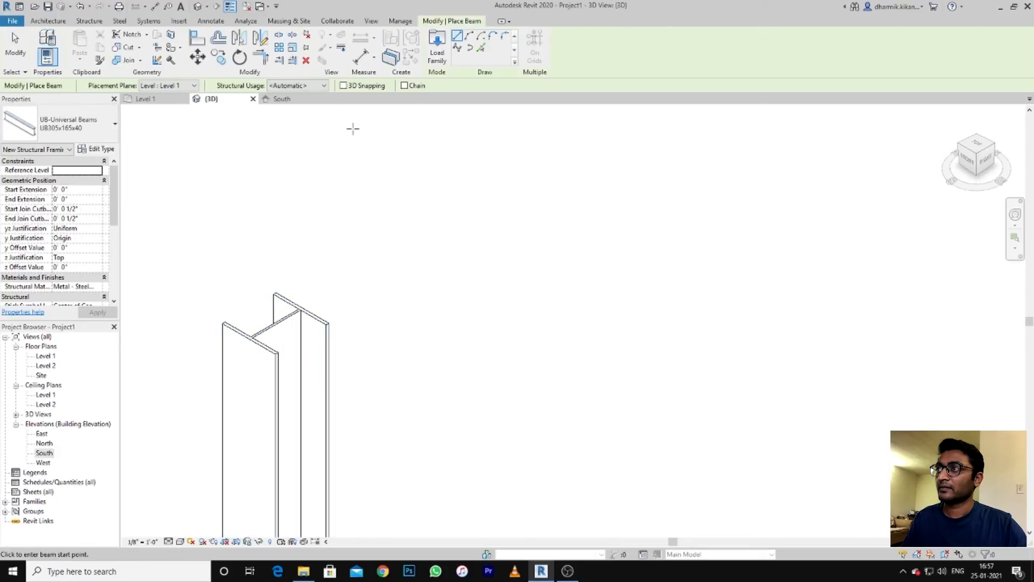
{"action": "left_click", "coordinate": [183, 86]}
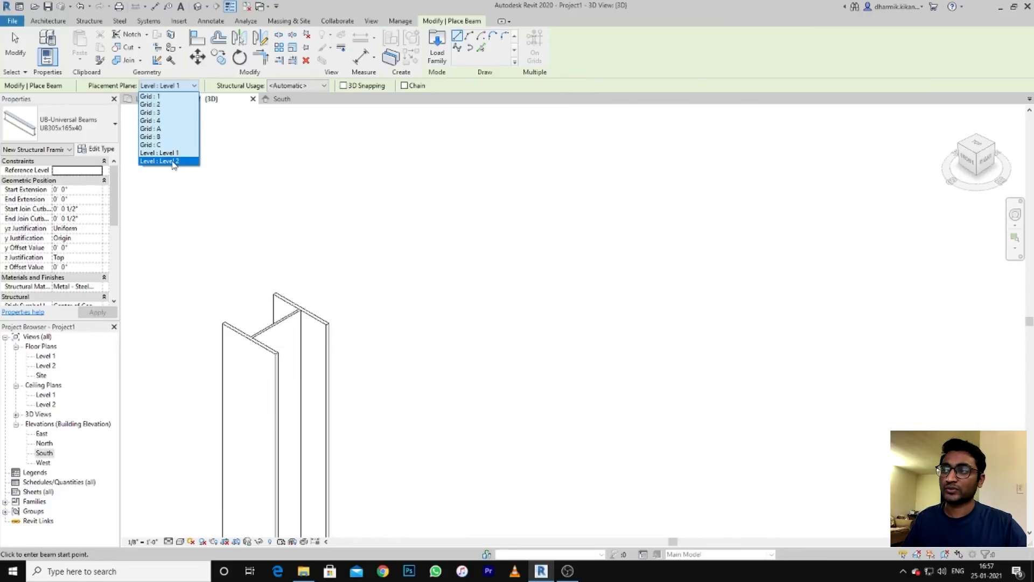
{"action": "left_click", "coordinate": [173, 161]}
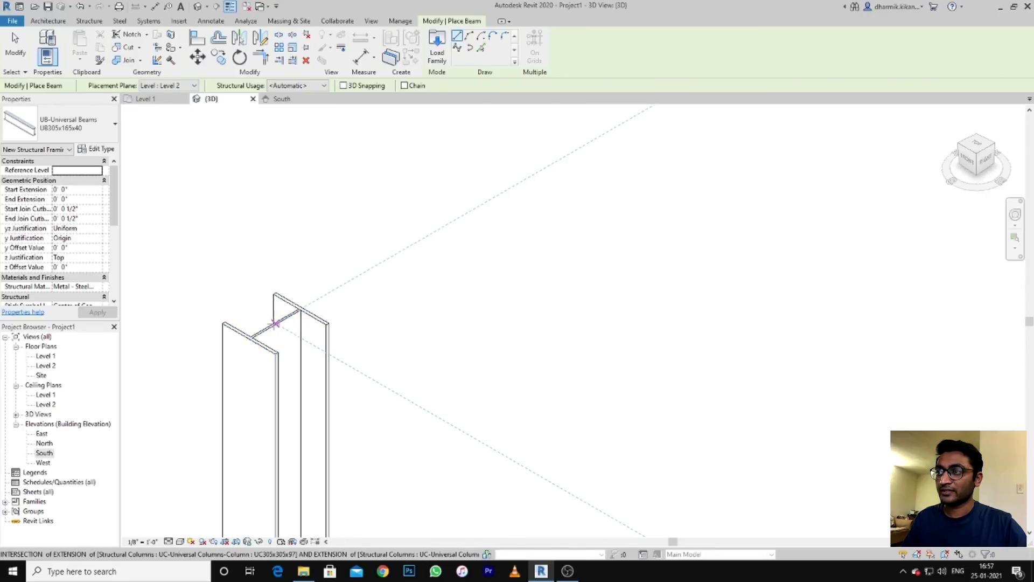
{"action": "left_click", "coordinate": [276, 323]}
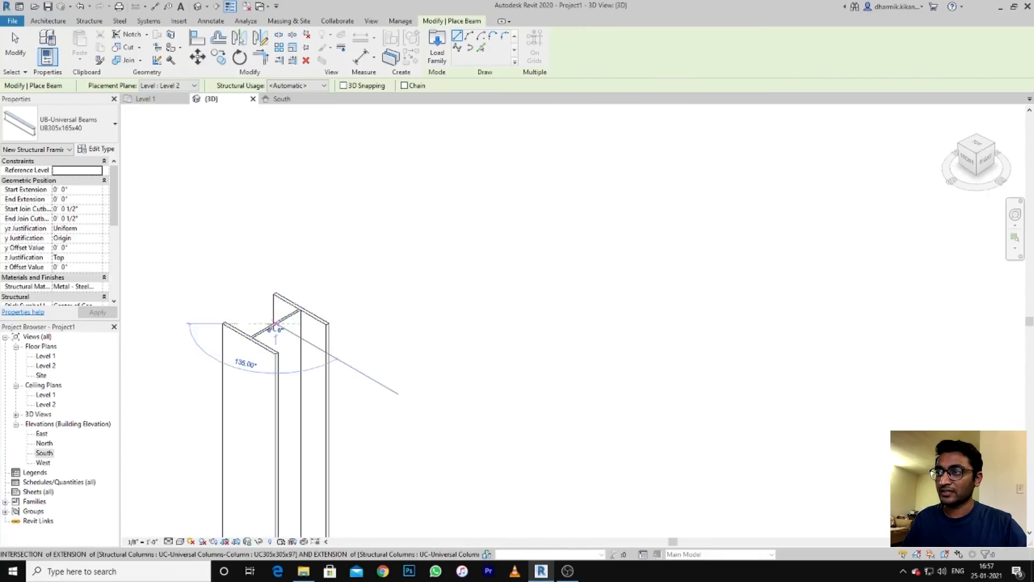
{"action": "scroll", "coordinate": [323, 324], "scroll_direction": "down", "scroll_amount": 4}
{"action": "scroll", "coordinate": [329, 324], "scroll_direction": "down", "scroll_amount": 4}
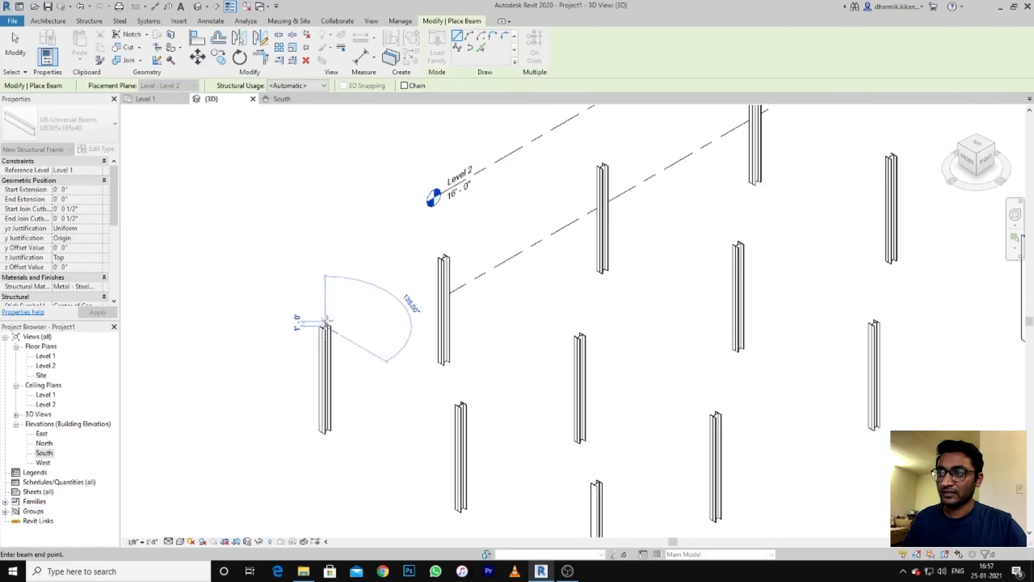
{"action": "scroll", "coordinate": [447, 398], "scroll_direction": "up", "scroll_amount": 2}
{"action": "scroll", "coordinate": [447, 399], "scroll_direction": "up", "scroll_amount": 2}
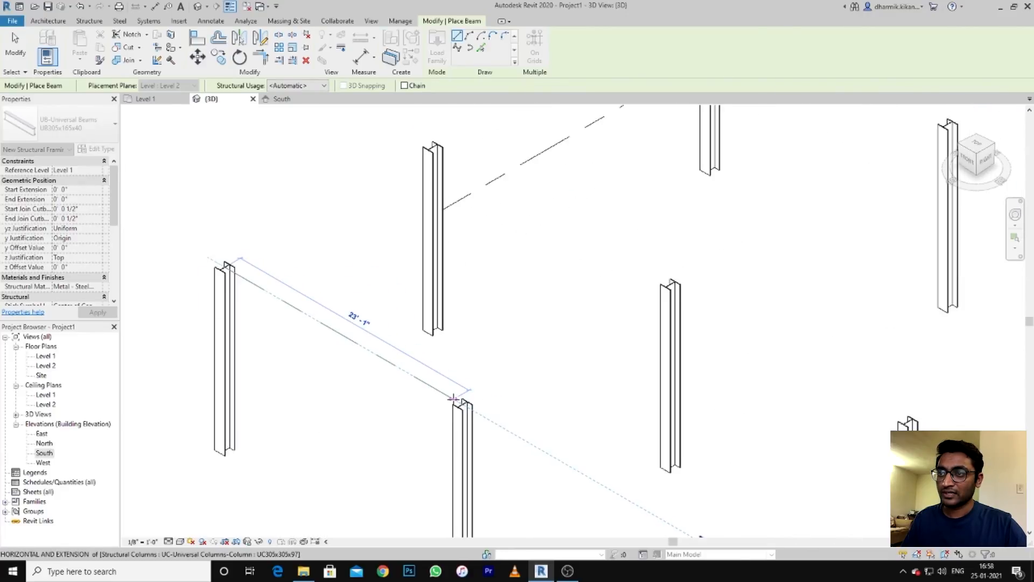
{"action": "left_click", "coordinate": [449, 400]}
{"action": "scroll", "coordinate": [196, 289], "scroll_direction": "up", "scroll_amount": 3}
{"action": "scroll", "coordinate": [205, 291], "scroll_direction": "down", "scroll_amount": 3}
{"action": "scroll", "coordinate": [501, 409], "scroll_direction": "up", "scroll_amount": 2}
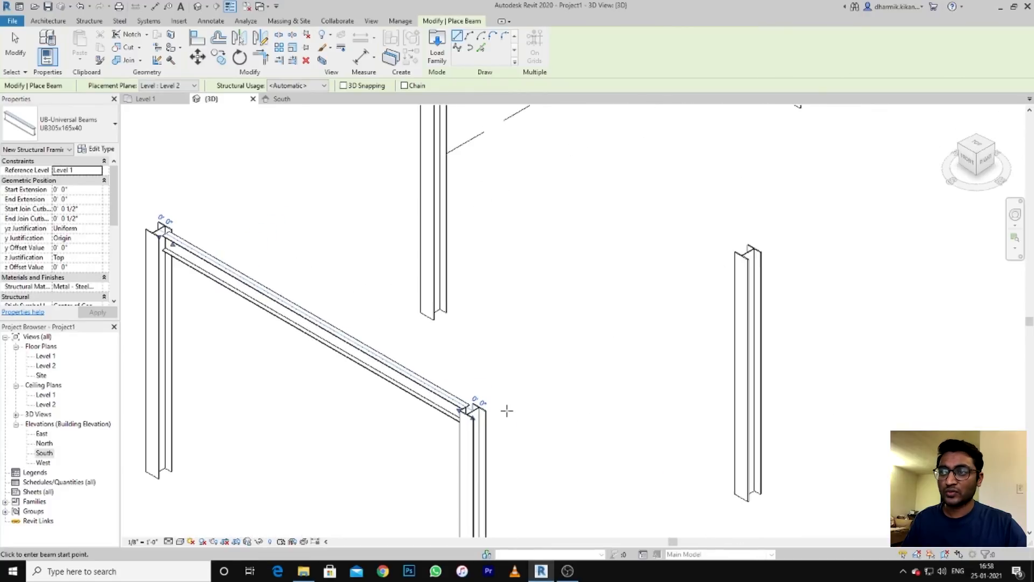
Place a second UB305x165x40 beam on Level 2 from the front row's middle column to its far corner column.
{"action": "scroll", "coordinate": [191, 274], "scroll_direction": "down", "scroll_amount": 4}
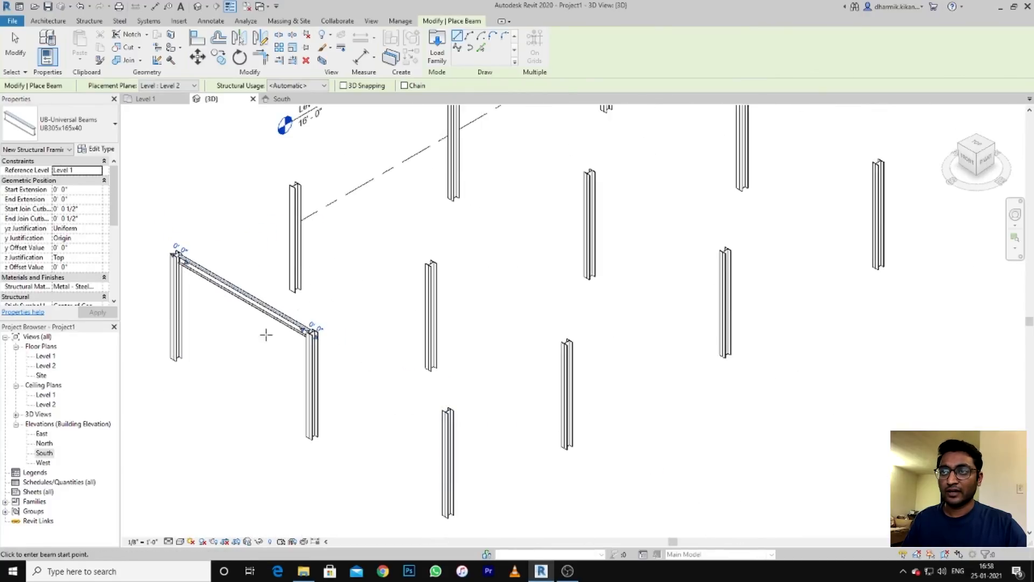
{"action": "scroll", "coordinate": [426, 439], "scroll_direction": "up", "scroll_amount": 3}
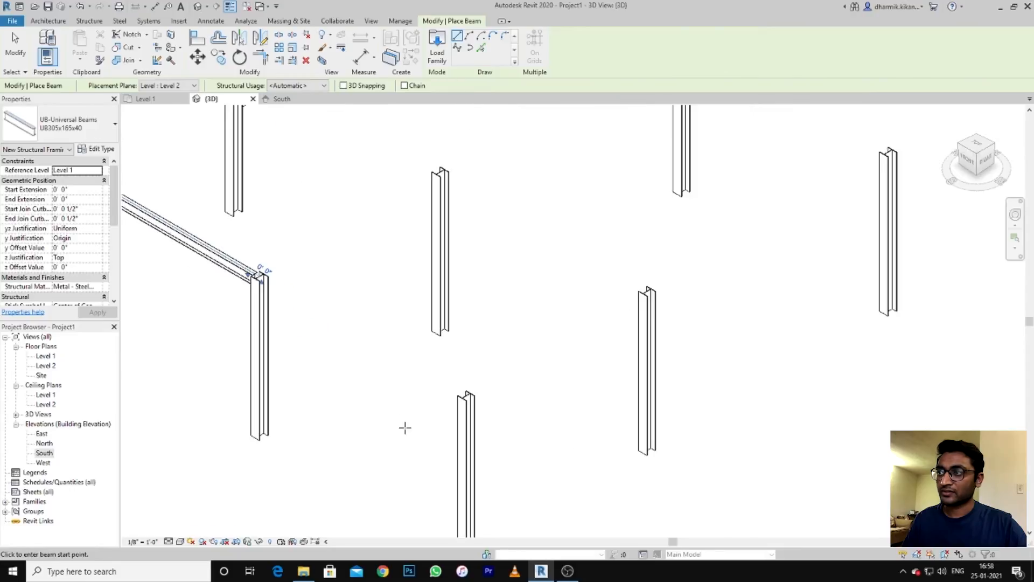
{"action": "left_click", "coordinate": [238, 253]}
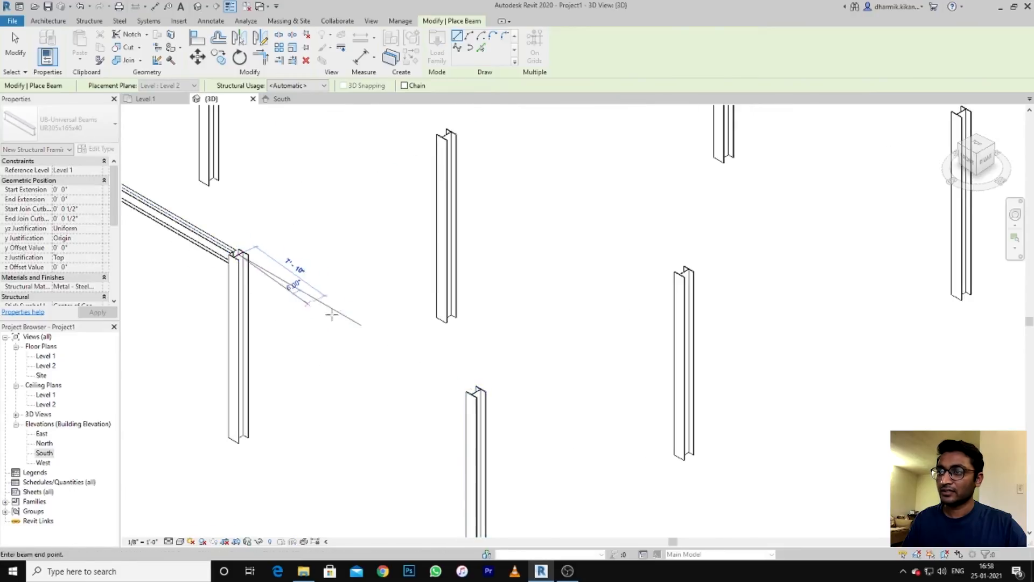
{"action": "left_click", "coordinate": [480, 392]}
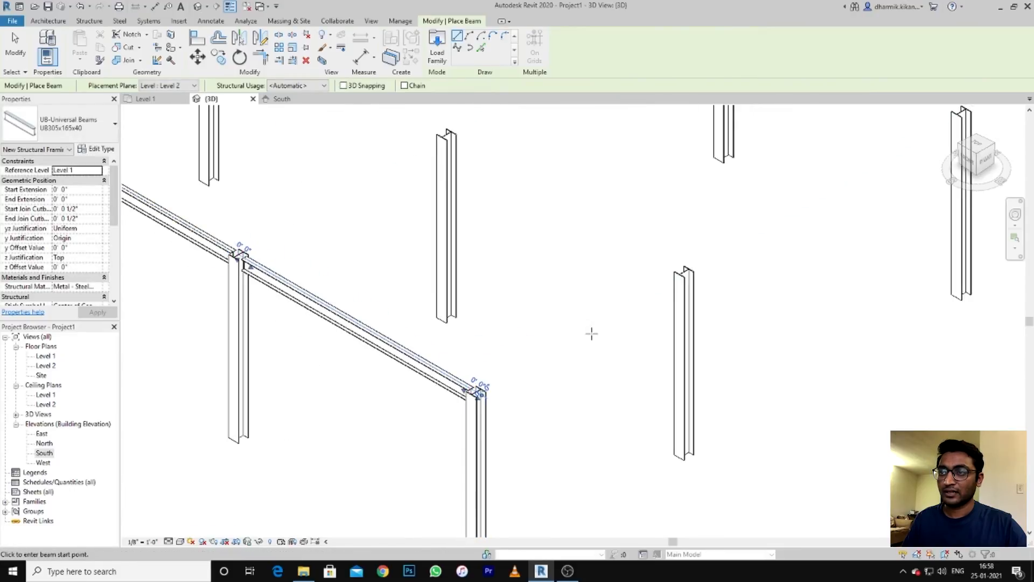
{"action": "scroll", "coordinate": [531, 381], "scroll_direction": "up", "scroll_amount": 3}
{"action": "scroll", "coordinate": [480, 399], "scroll_direction": "down", "scroll_amount": 2}
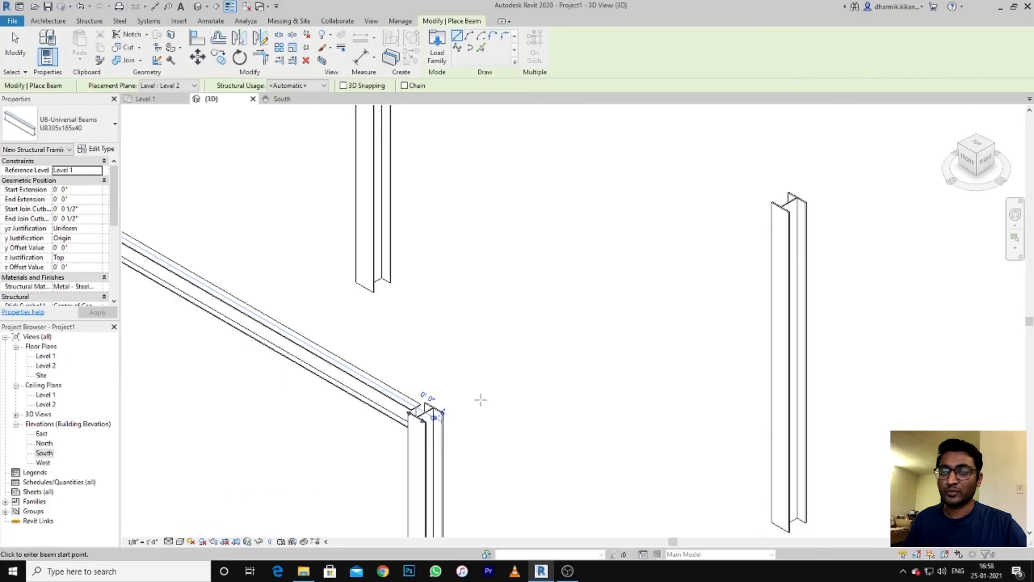
{"action": "key", "text": "Escape"}
{"action": "key", "text": "Escape"}
{"action": "scroll", "coordinate": [601, 345], "scroll_direction": "down", "scroll_amount": 5}
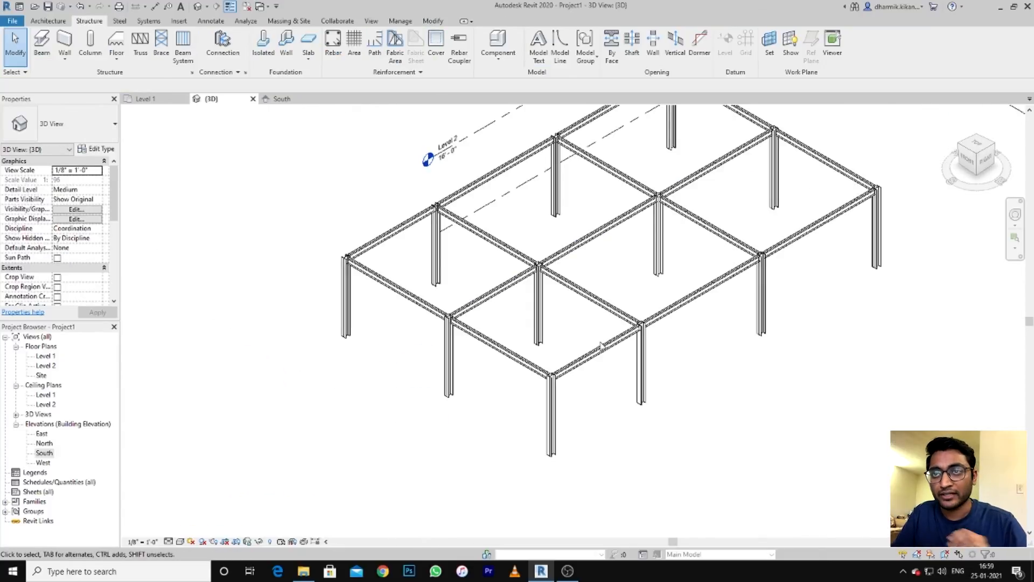
{"action": "scroll", "coordinate": [595, 345], "scroll_direction": "down", "scroll_amount": 2}
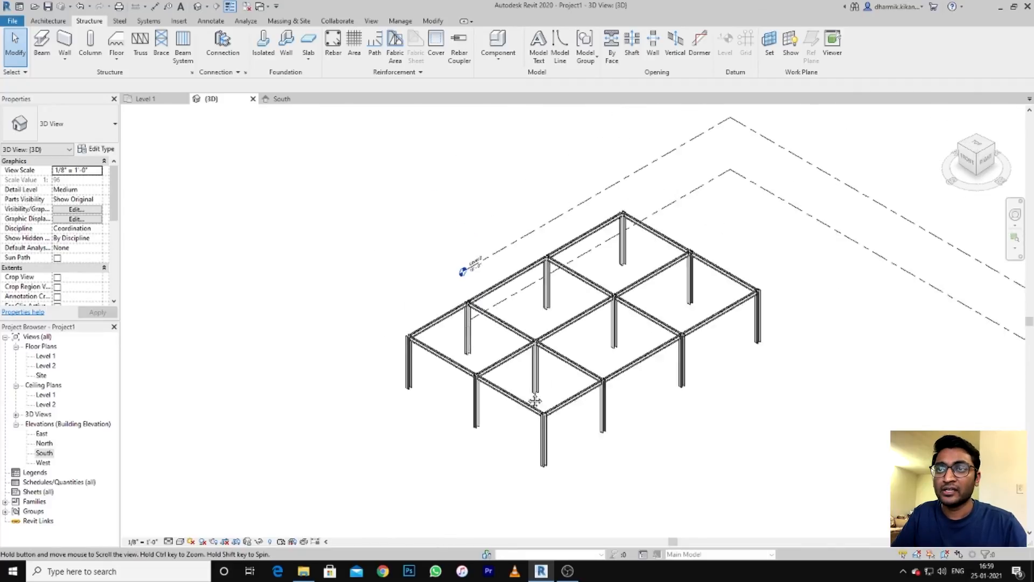
{"action": "scroll", "coordinate": [639, 350], "scroll_direction": "up", "scroll_amount": 4}
{"action": "scroll", "coordinate": [488, 357], "scroll_direction": "up", "scroll_amount": 3}
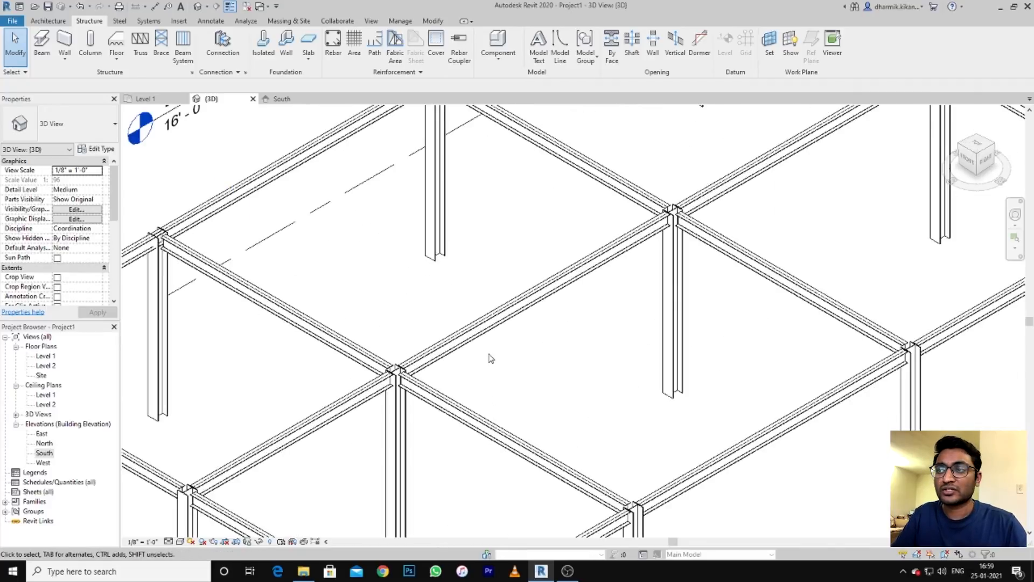
{"action": "scroll", "coordinate": [489, 358], "scroll_direction": "down", "scroll_amount": 4}
{"action": "middle_click_drag", "start_coordinate": [492, 358], "coordinate": [562, 339]}
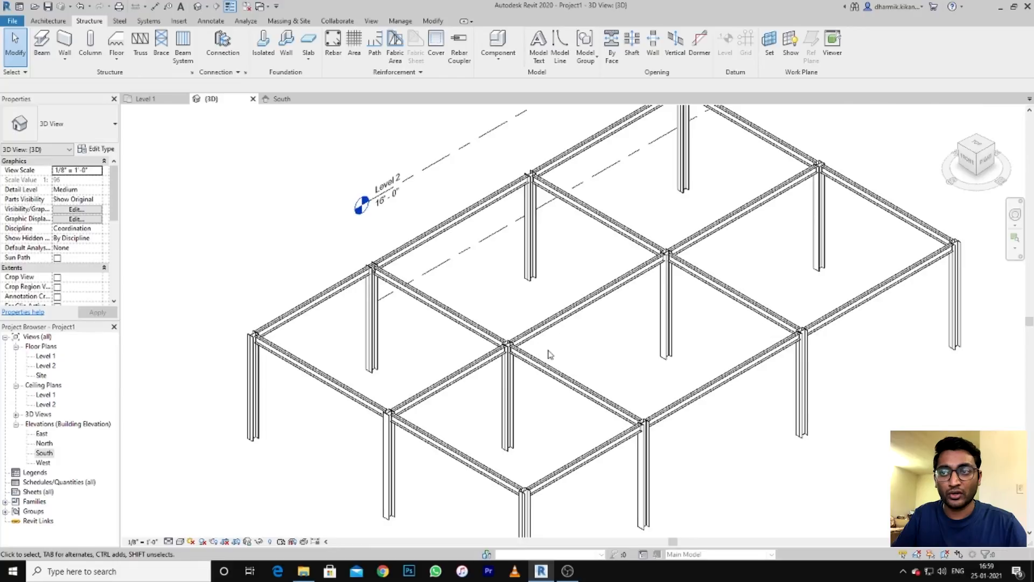